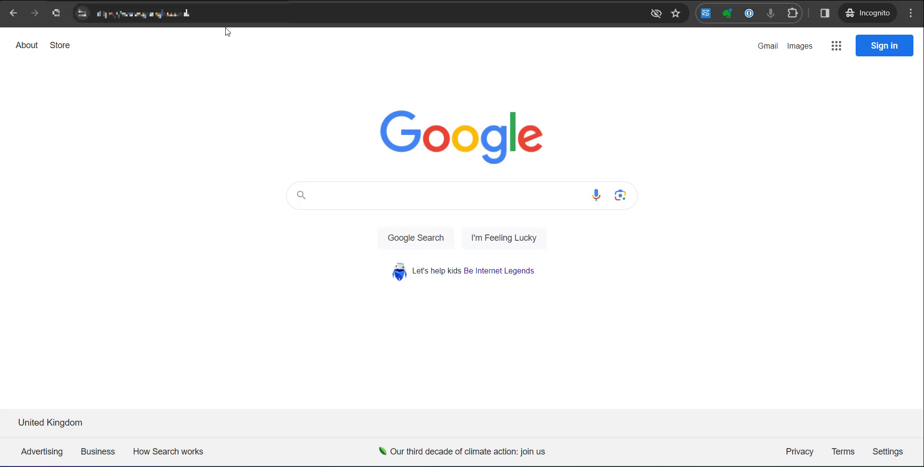
- Open the site's Umbraco login page from the copied address and dismiss the saved-login suggestions
left_click(242, 13)
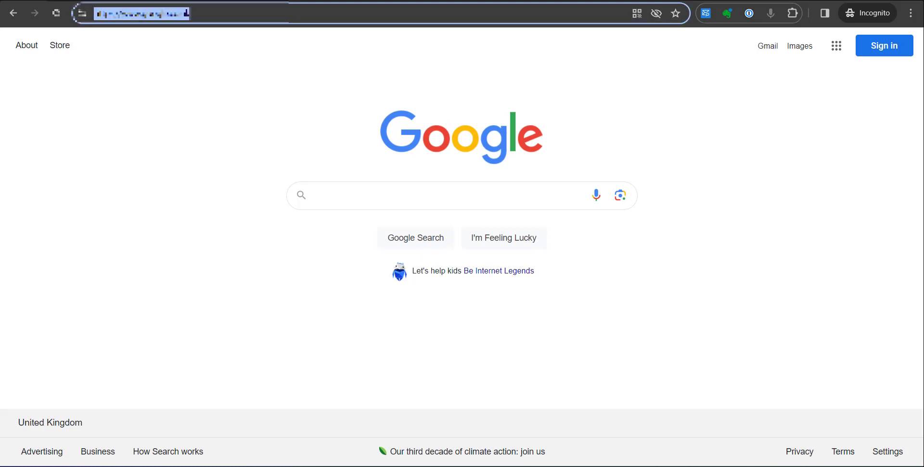
key("ctrl+v")
key("Return")
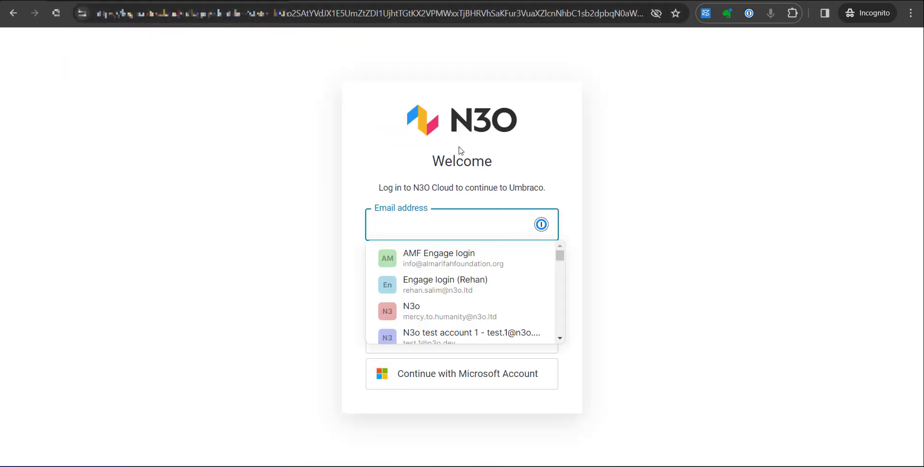
left_click(463, 145)
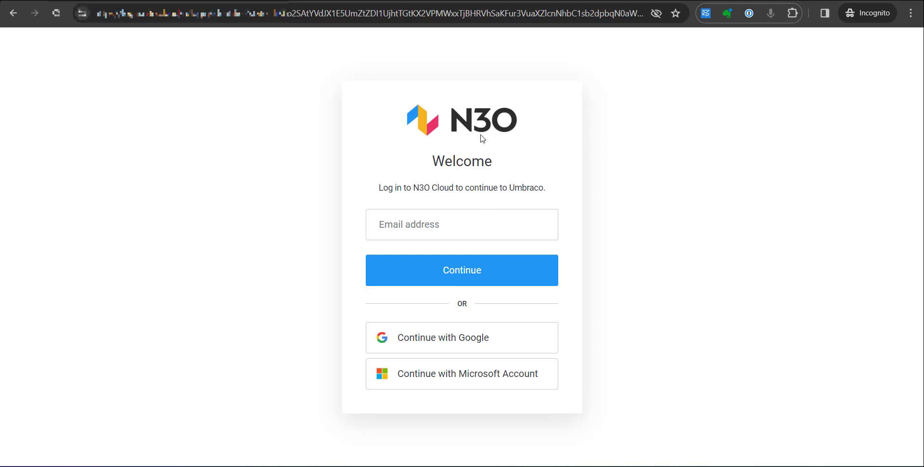
- Log in to Umbraco with the saved Umbraco Login (N3O) account, submitting its email address and password
left_click(482, 228)
type("umbr")
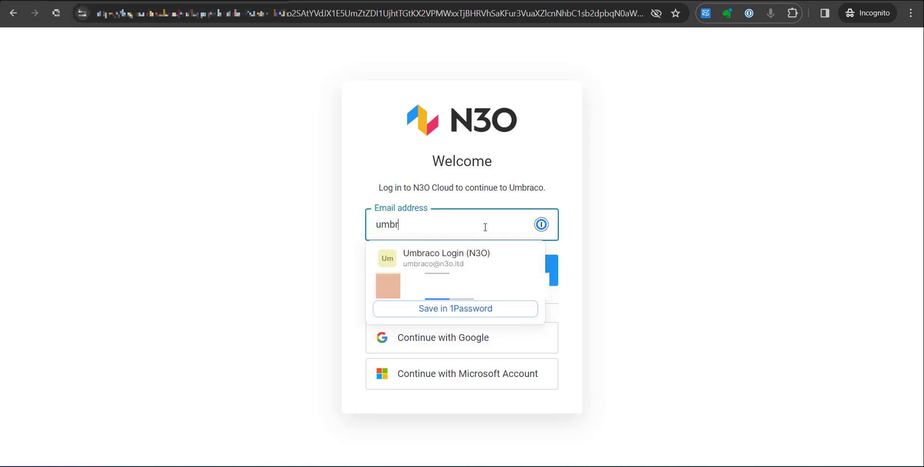
left_click(491, 253)
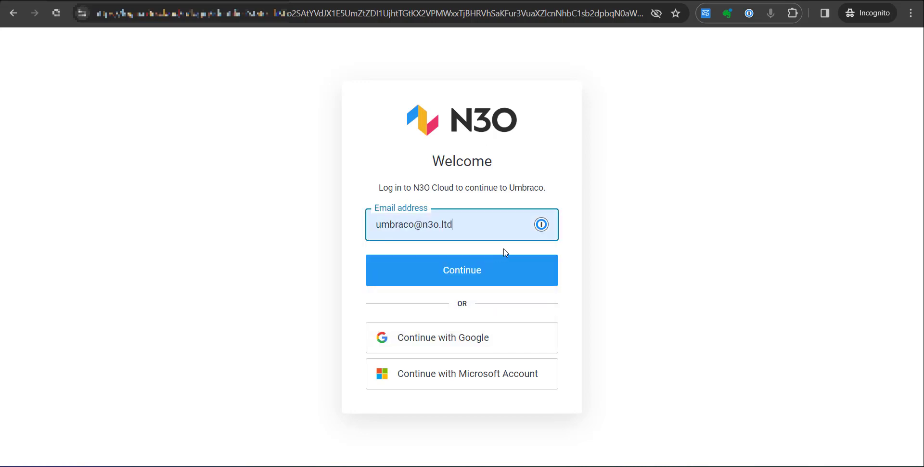
left_click(475, 274)
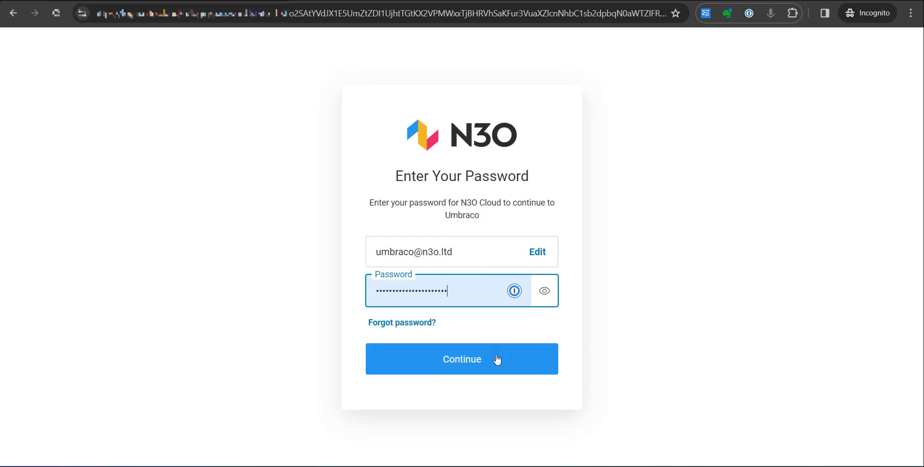
left_click(495, 360)
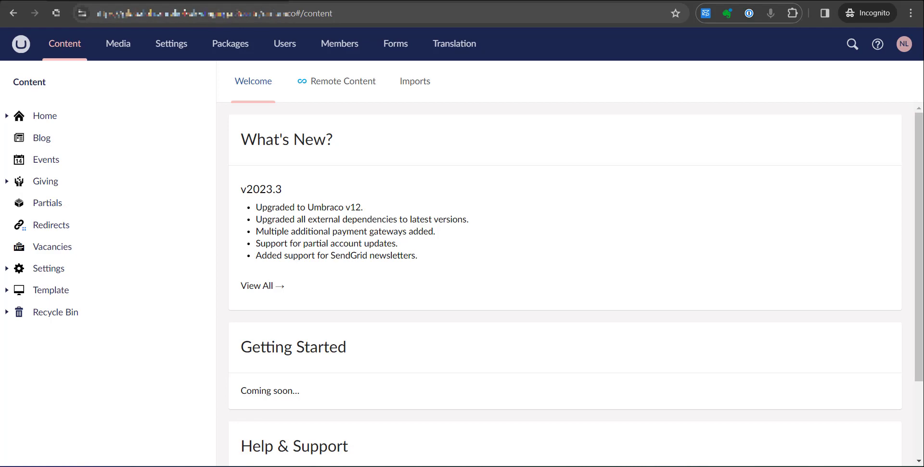
- Open the public website in a new Incognito window using only the base part of the backoffice address, and bring up the Yemen Emergency banner
left_click(315, 16)
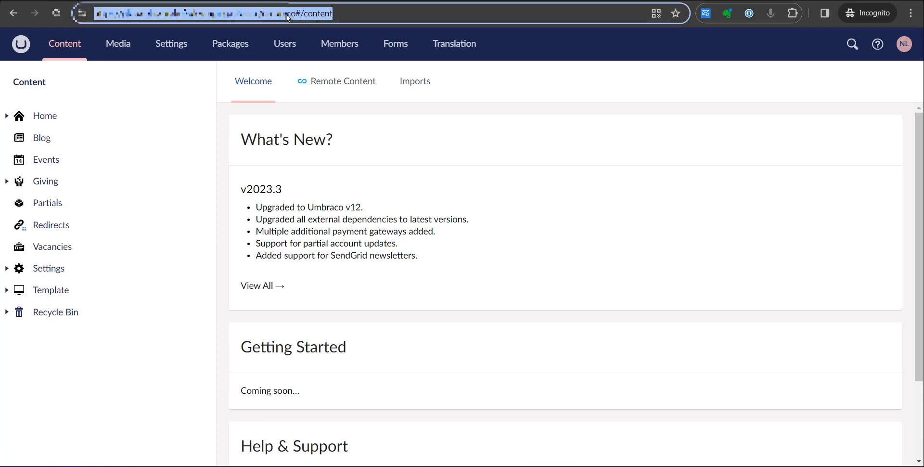
left_click(314, 17)
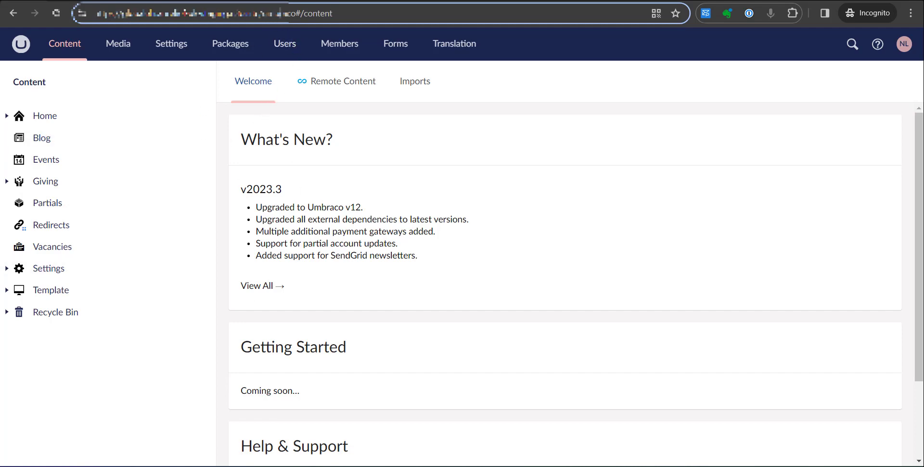
left_click_drag(258, 13, 93, 14)
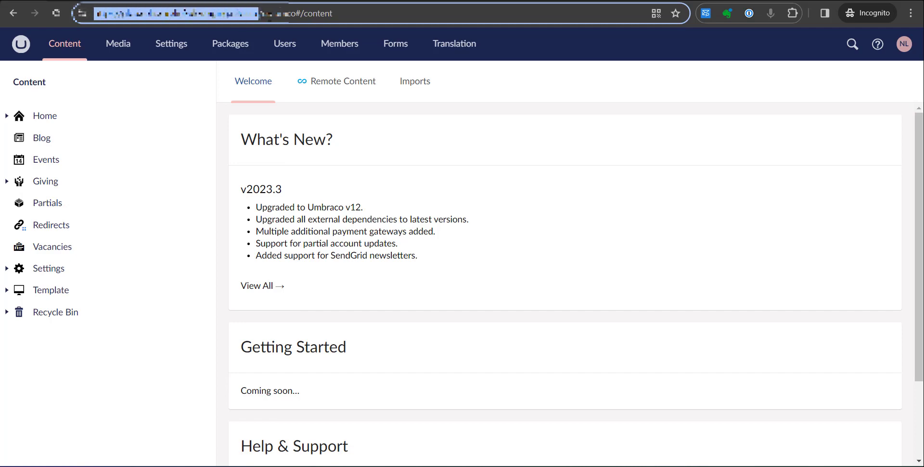
key("ctrl+shift+n")
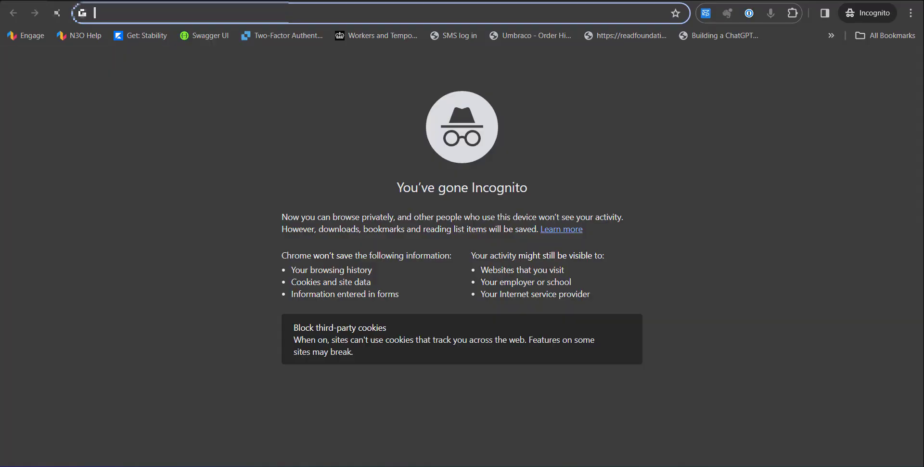
key("ctrl+v")
key("Return")
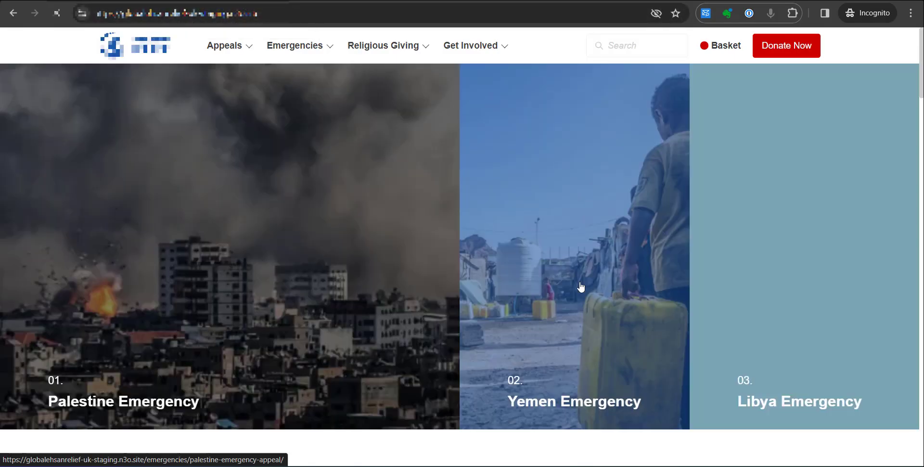
left_click(582, 285)
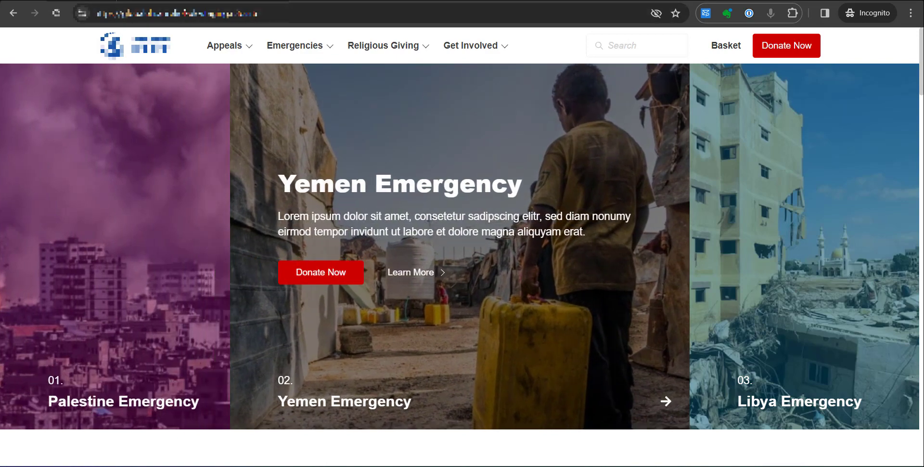
- Switch back to the Umbraco backoffice and look through the pages under Home in the content tree
left_click(72, 1)
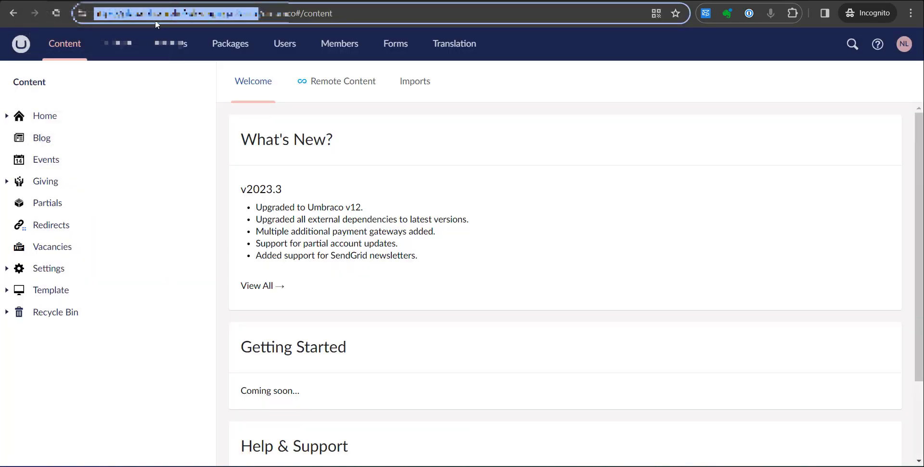
left_click(271, 99)
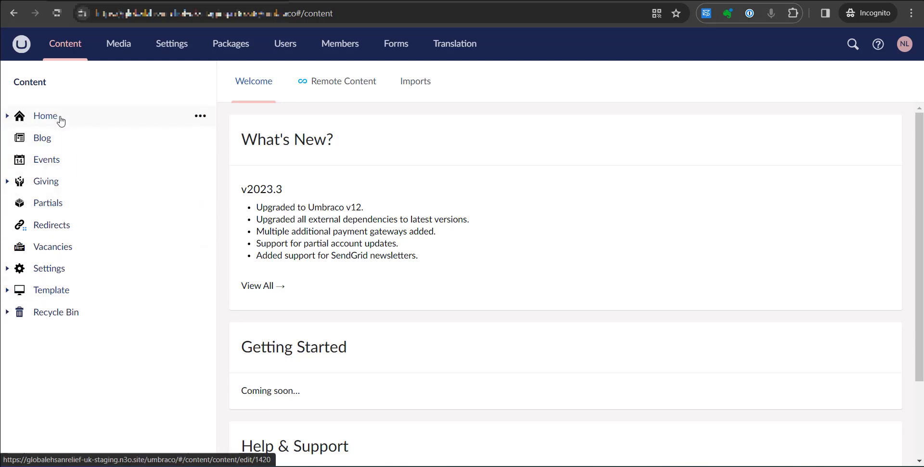
left_click(8, 119)
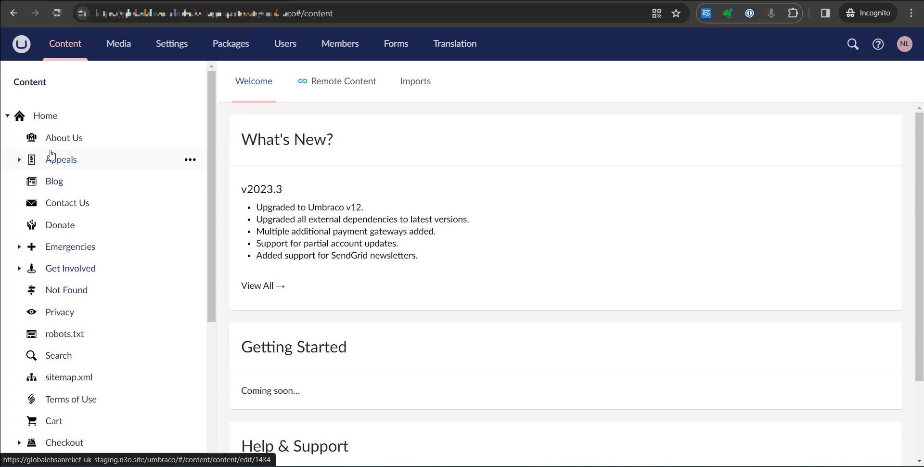
left_click(7, 116)
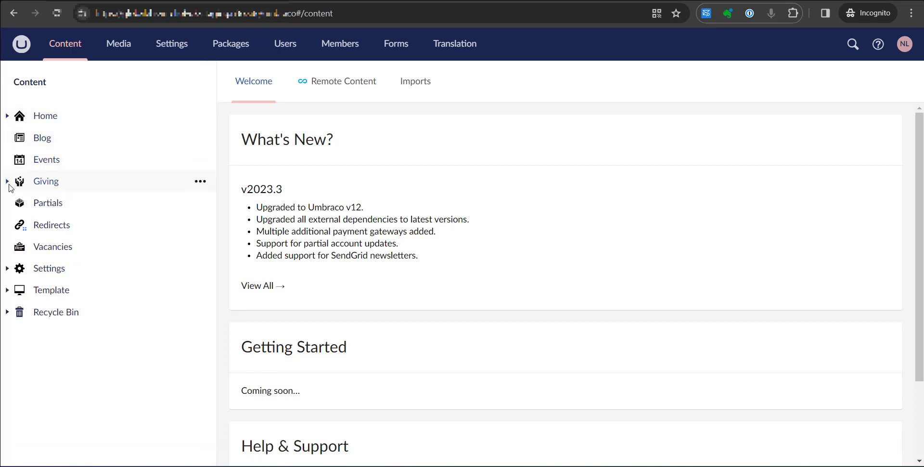
- Look through the Giving section of the content tree, including the items under Donate Page
left_click(8, 182)
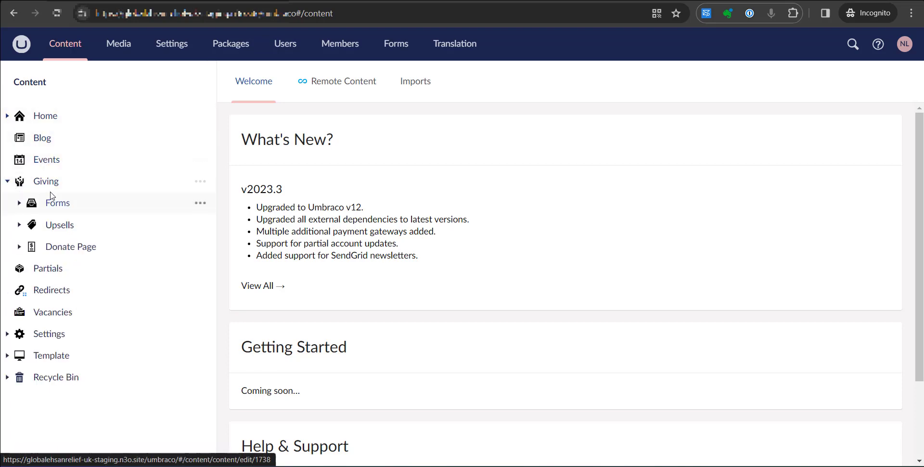
left_click(19, 247)
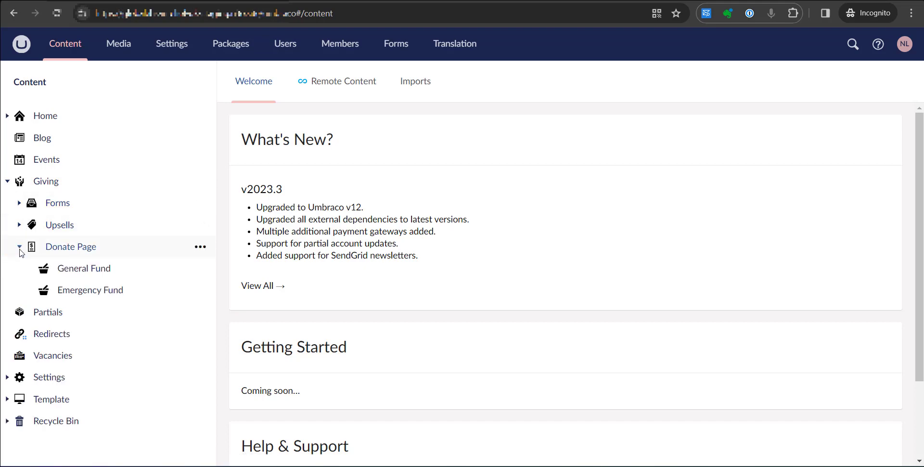
left_click(20, 248)
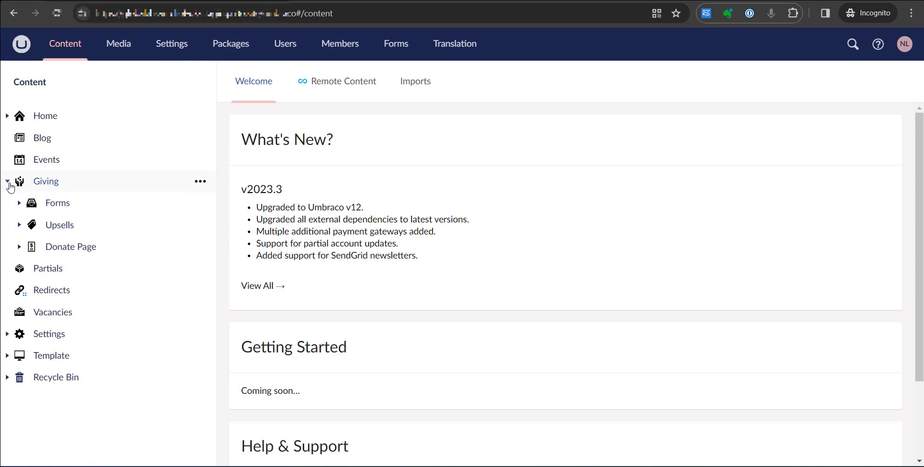
left_click(8, 182)
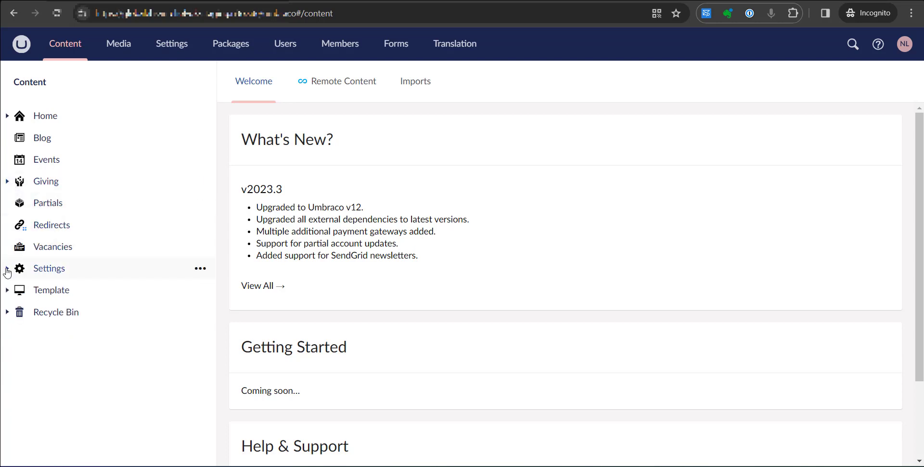
- Look through the Settings section of the content tree, including its Giving settings
left_click(7, 269)
scroll(45, 250, "down", 2)
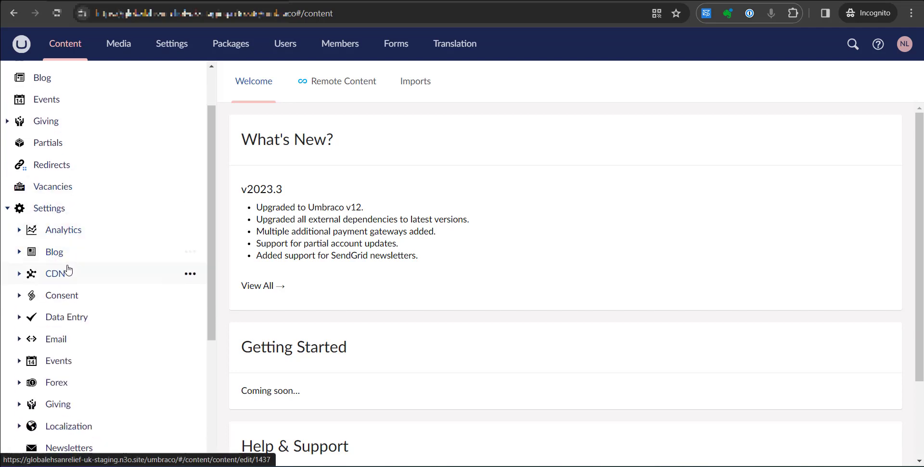
scroll(63, 270, "down", 2)
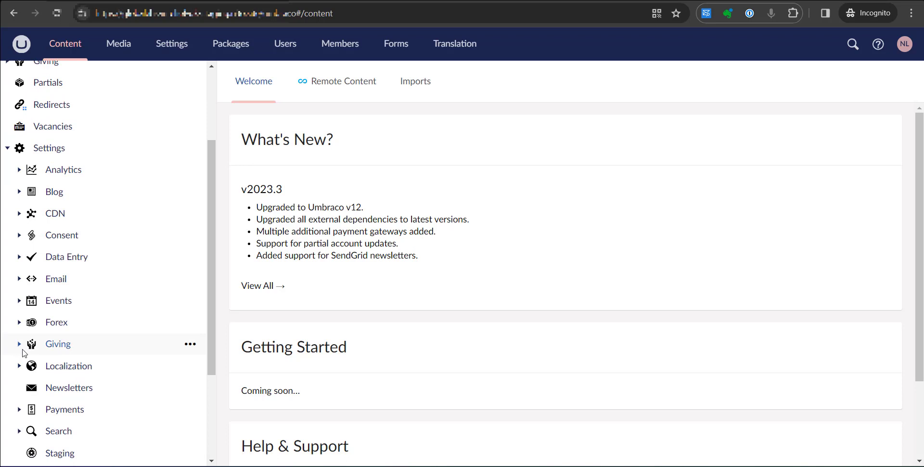
left_click(20, 346)
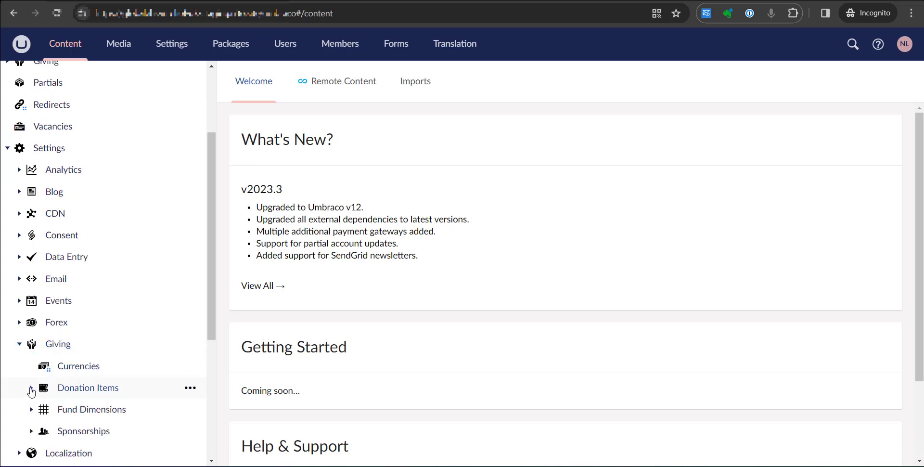
left_click(20, 345)
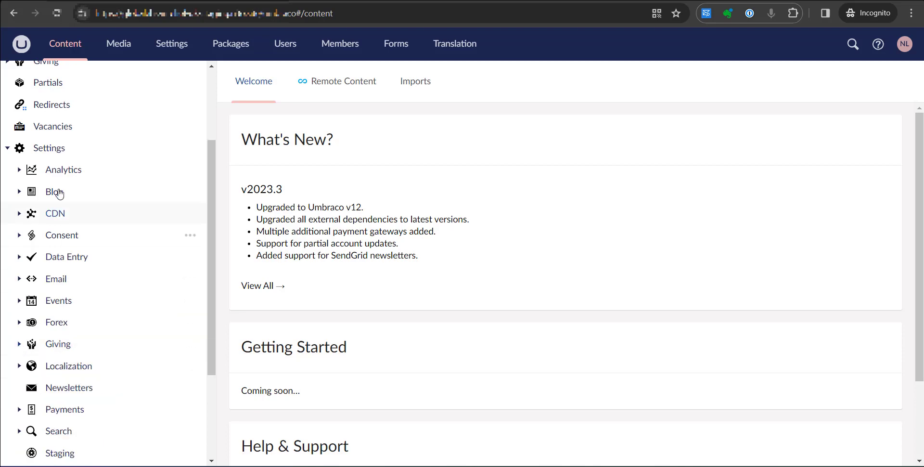
left_click(8, 147)
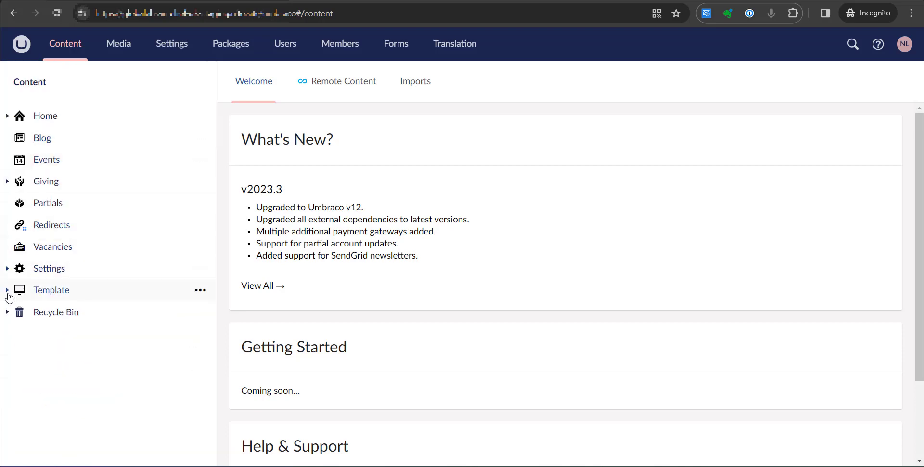
- Look through the Template section, check the public website's navigation bar, and open the Header item for editing
left_click(8, 291)
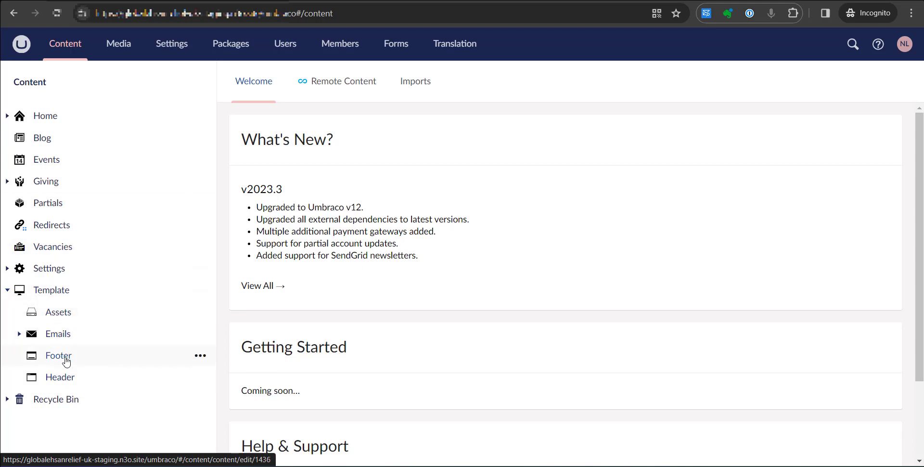
left_click(8, 291)
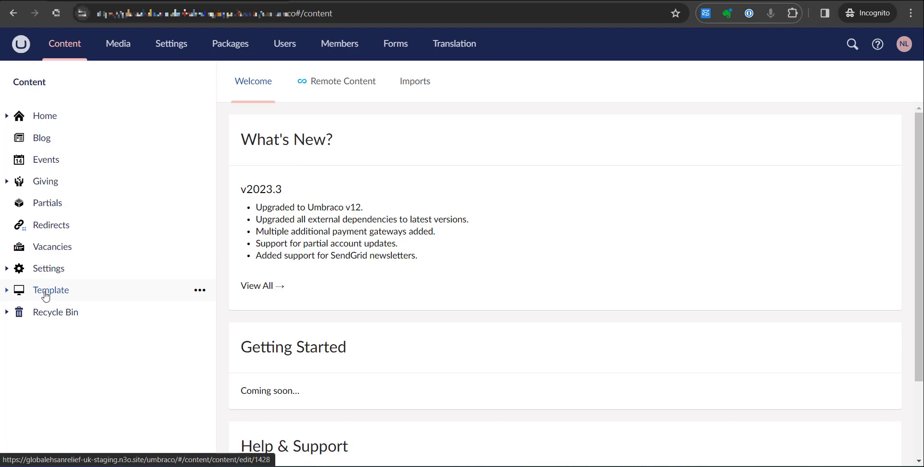
left_click(7, 290)
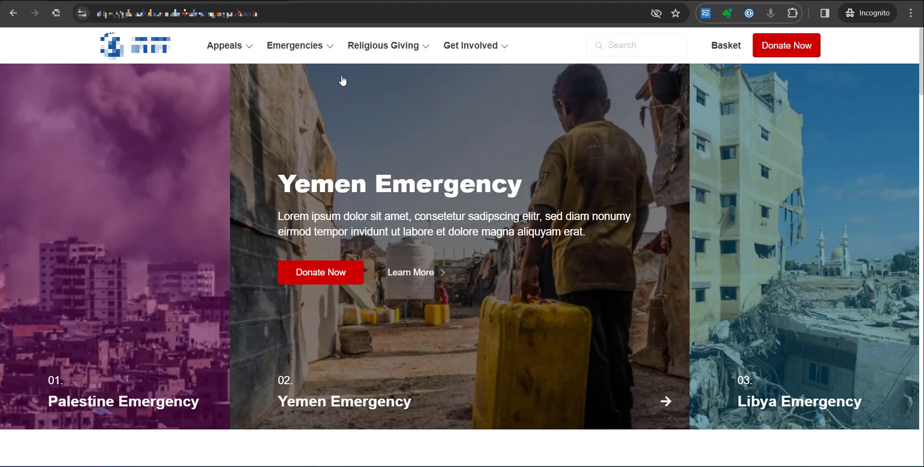
mouse_move(311, 54)
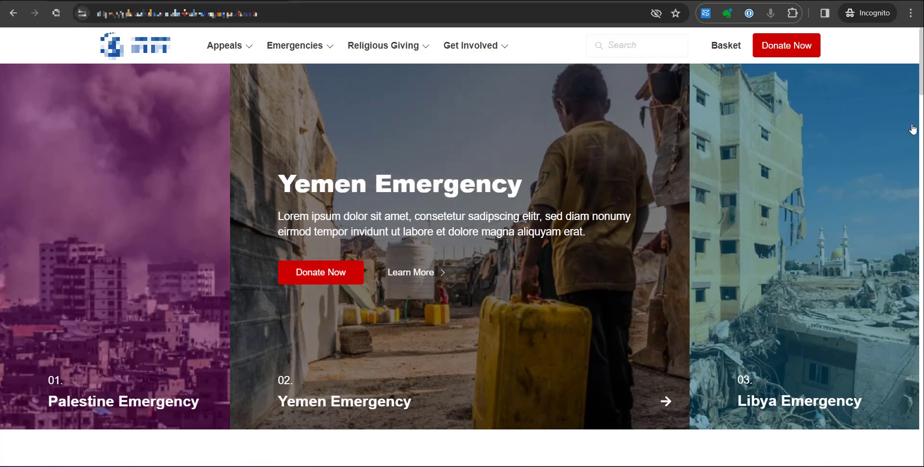
mouse_move(922, 80)
left_mouse_down()
mouse_move(923, 448)
mouse_move(921, 71)
left_mouse_up()
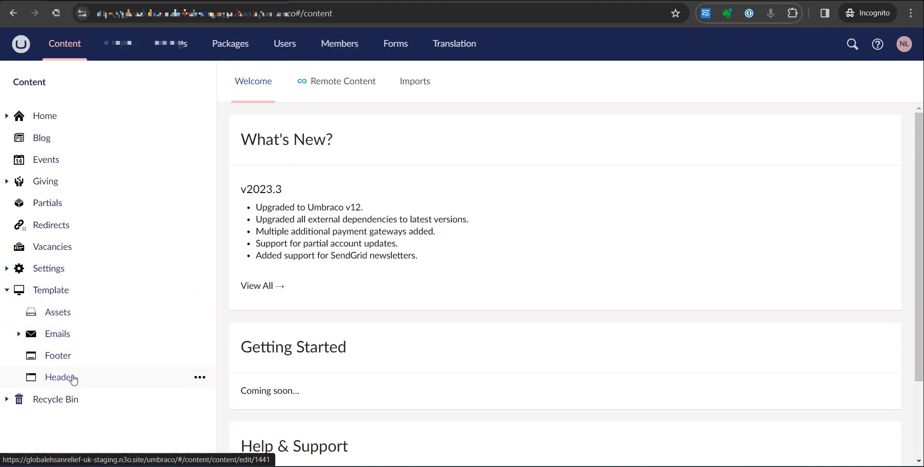
left_click(72, 378)
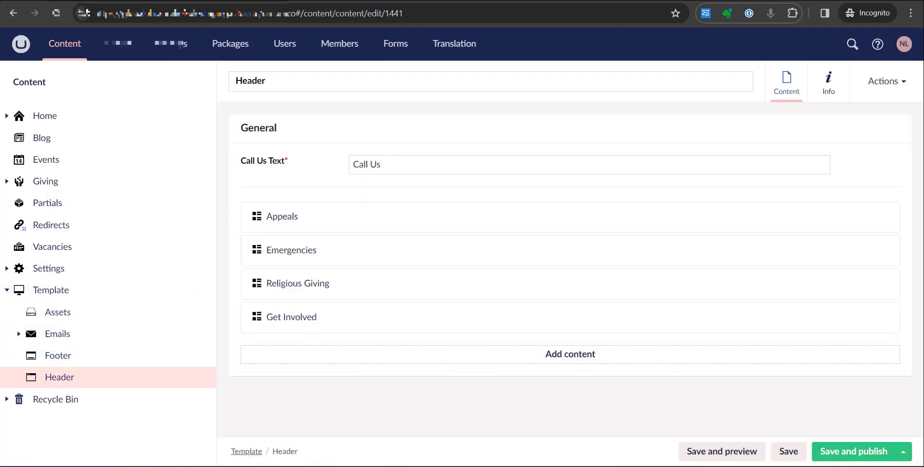
- Compare the Header's menu entries with the navigation dropdowns on the public website and return to the Header editor
mouse_move(316, 216)
mouse_move(308, 292)
left_click(282, 1)
mouse_move(295, 46)
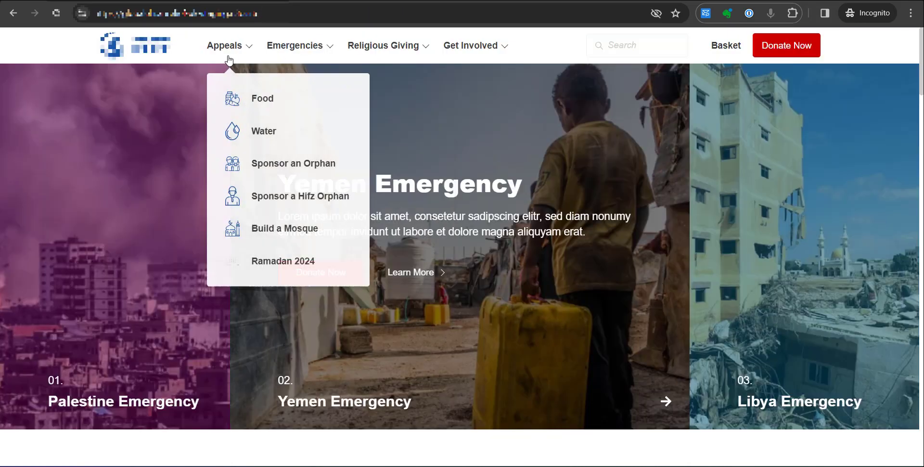
left_click(202, 1)
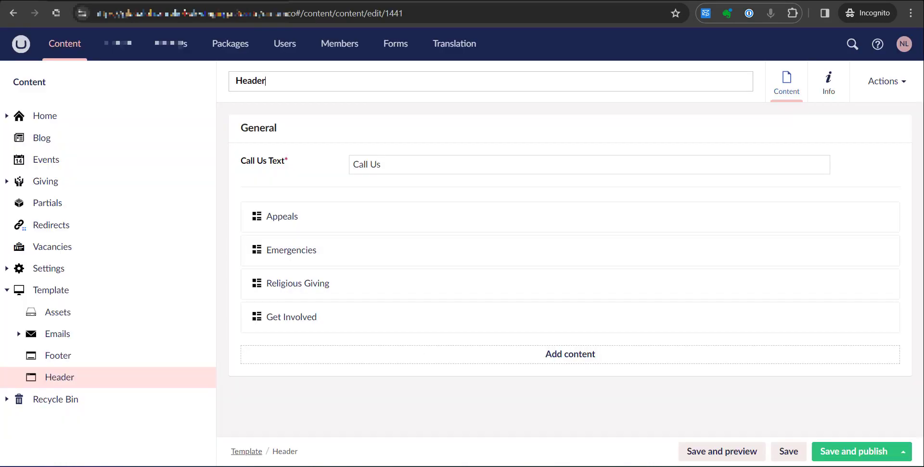
- Expand the Header's Emergencies entry and compare its links with the Emergencies dropdown on the public website
left_click(334, 253)
scroll(471, 266, "down", 1)
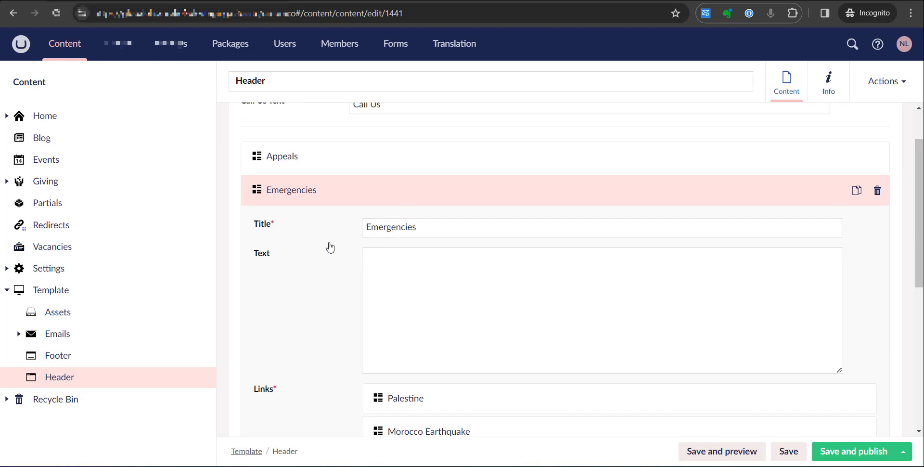
scroll(406, 256, "down", 3)
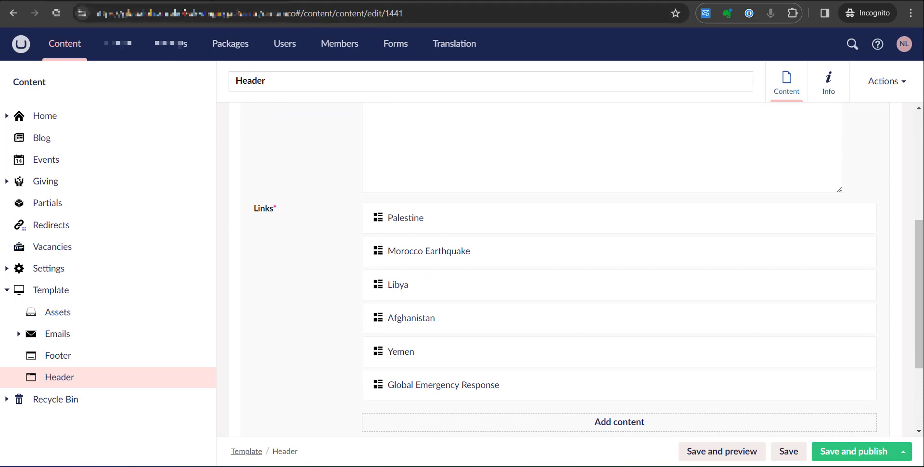
left_click(212, 1)
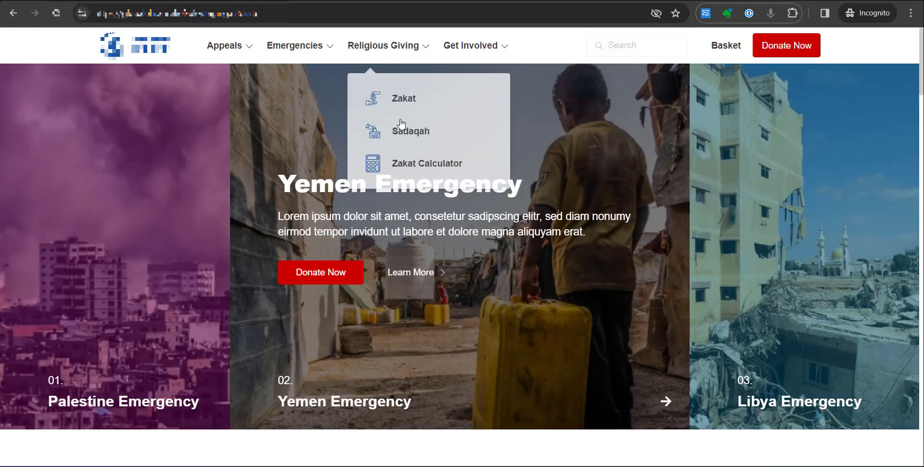
mouse_move(312, 48)
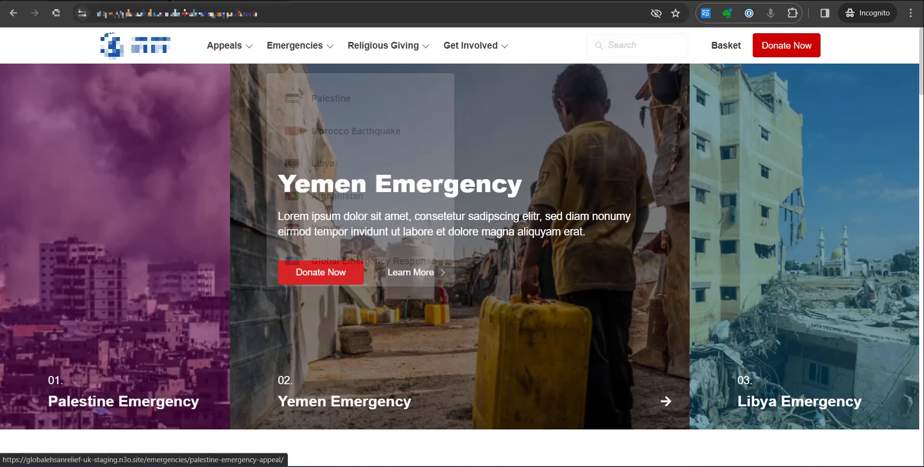
left_click(268, 0)
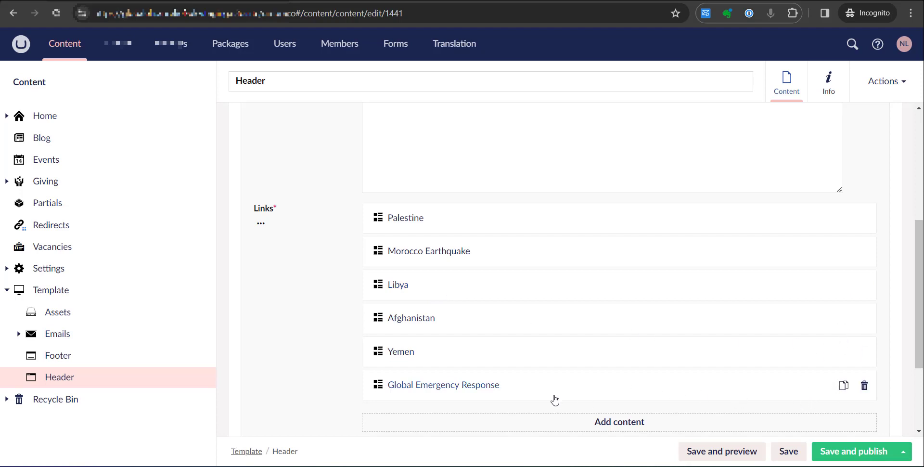
- Remove the link content of the Palestine entry under Emergencies and reselect Palestine Emergency Appeal from Home's Emergencies pages
left_click_drag(425, 386, 450, 381)
left_click_drag(420, 355, 445, 346)
left_click(410, 224)
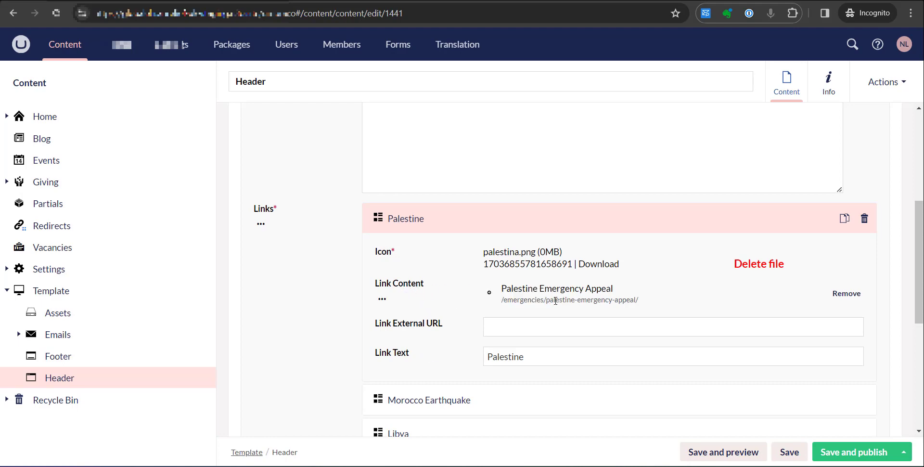
left_click(837, 295)
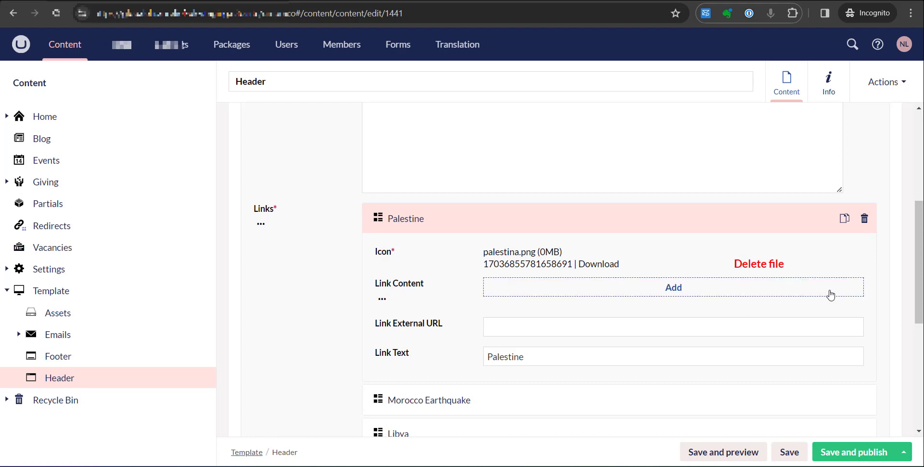
left_click(626, 288)
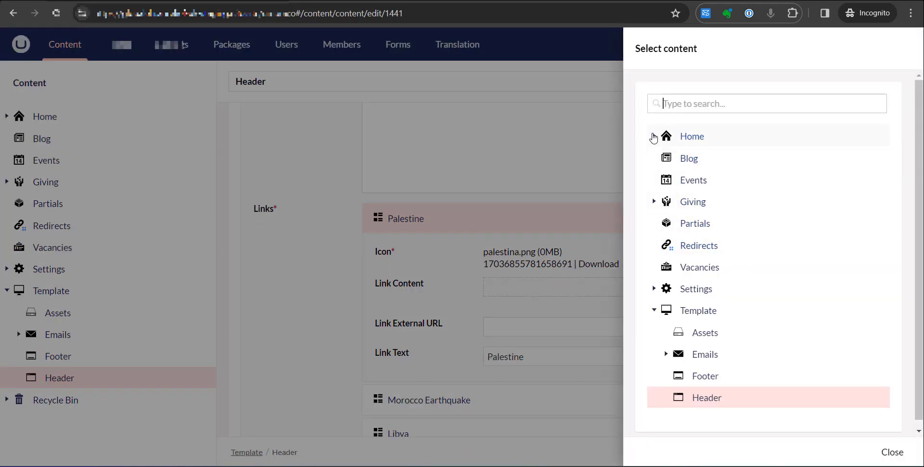
left_click(655, 136)
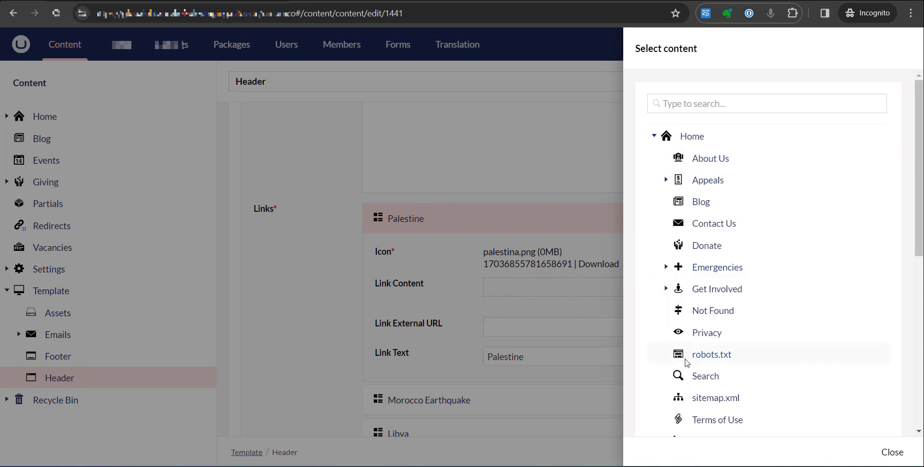
left_click(666, 266)
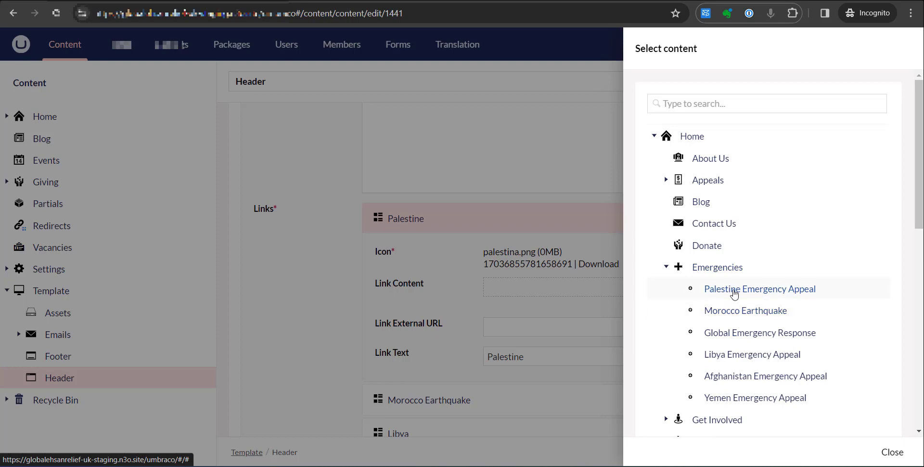
left_click(734, 289)
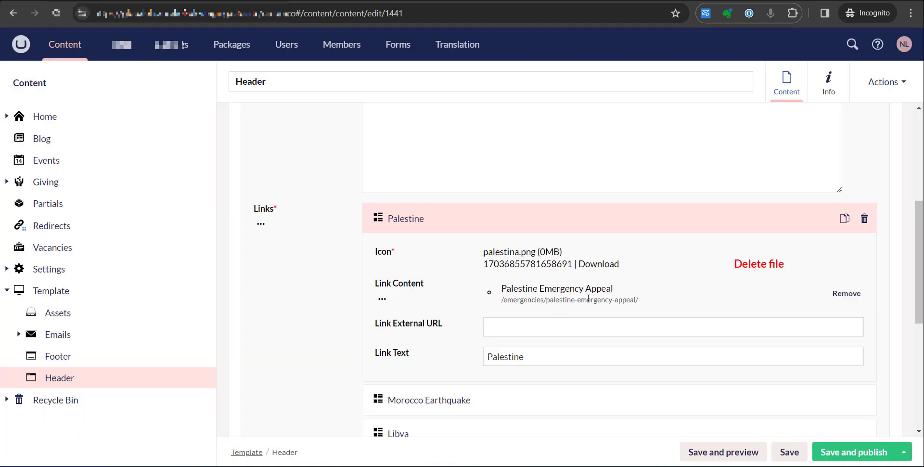
- Examine the Palestine entry's link content, external URL and link text against the Palestine item in the public website's Emergencies dropdown
left_click_drag(614, 289, 509, 287)
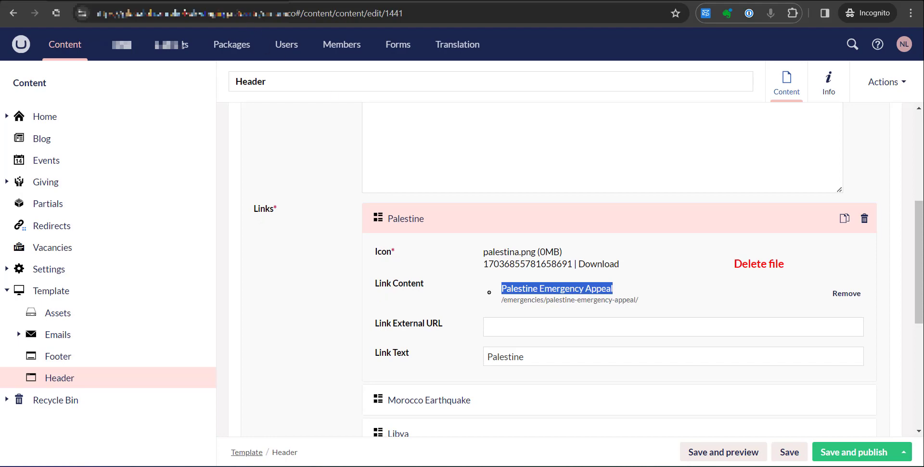
left_click(240, 0)
mouse_move(292, 51)
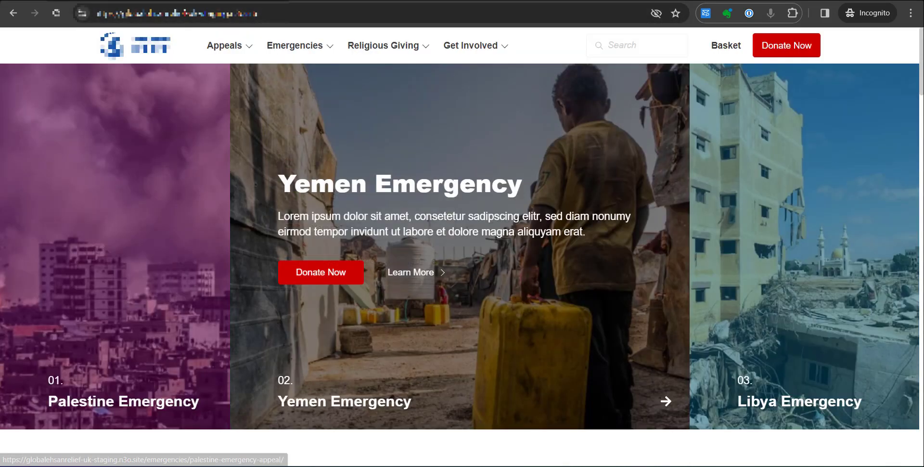
left_click(144, 1)
left_click(515, 327)
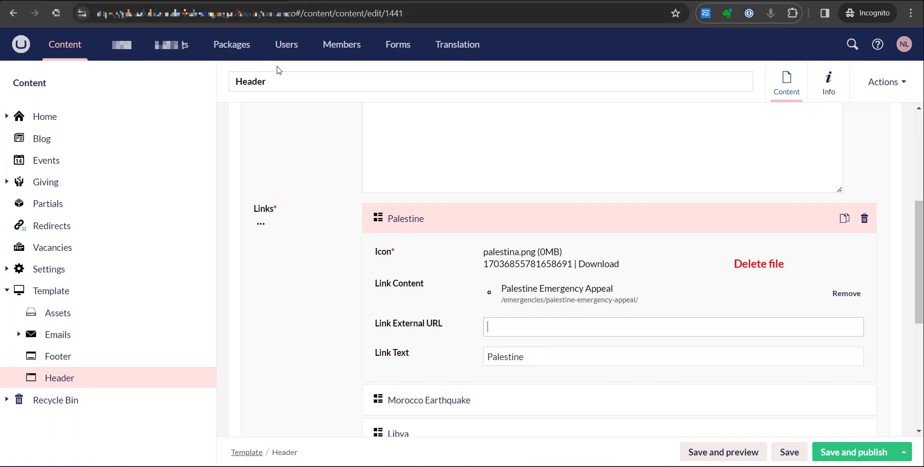
left_click(240, 1)
mouse_move(335, 78)
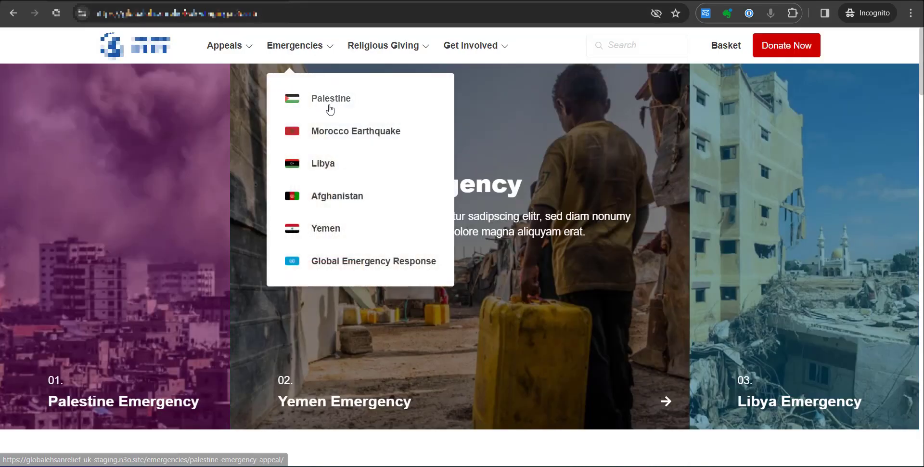
left_click(149, 1)
left_click_drag(544, 359, 452, 355)
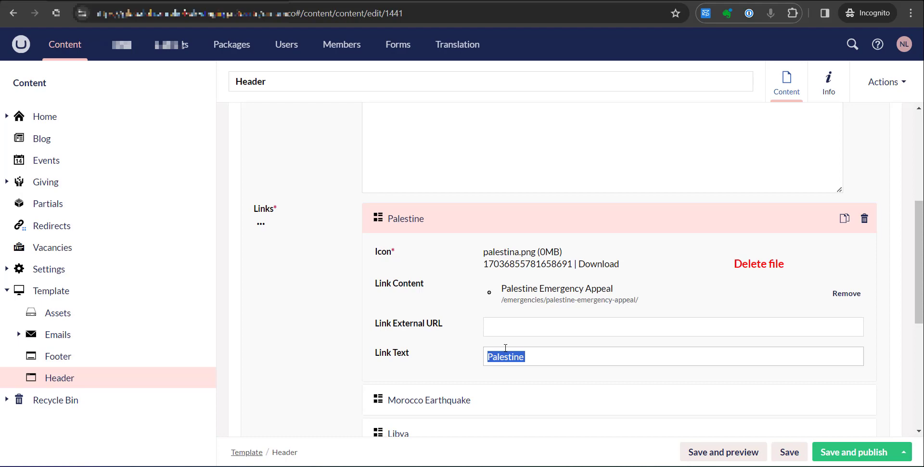
left_click(538, 355)
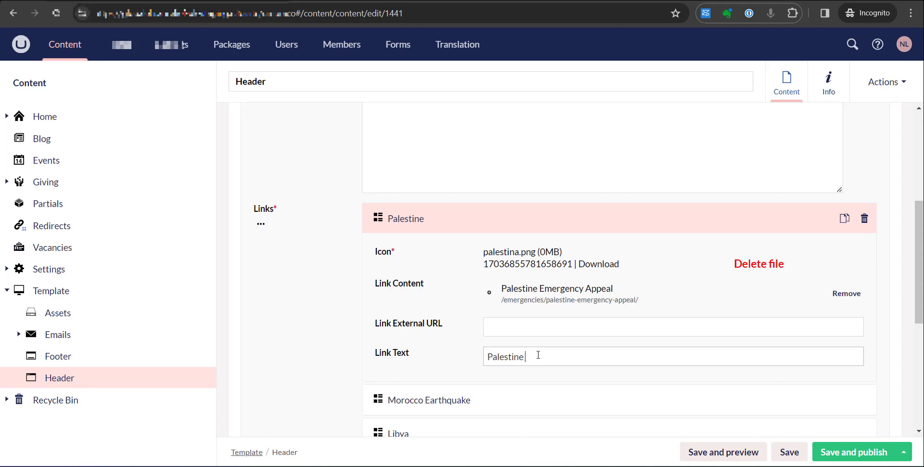
- Collapse the Palestine entry and add a new blank link item to the Emergencies links
left_click(490, 222)
scroll(560, 287, "down", 1)
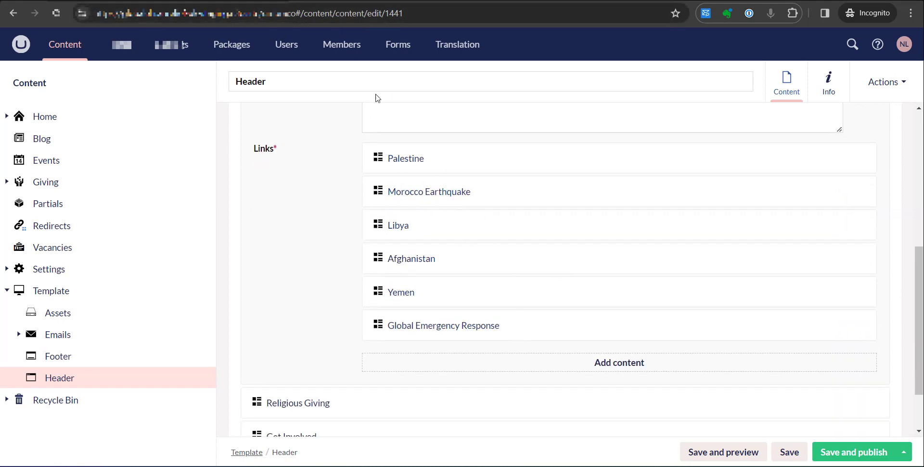
left_click(615, 367)
scroll(555, 393, "down", 3)
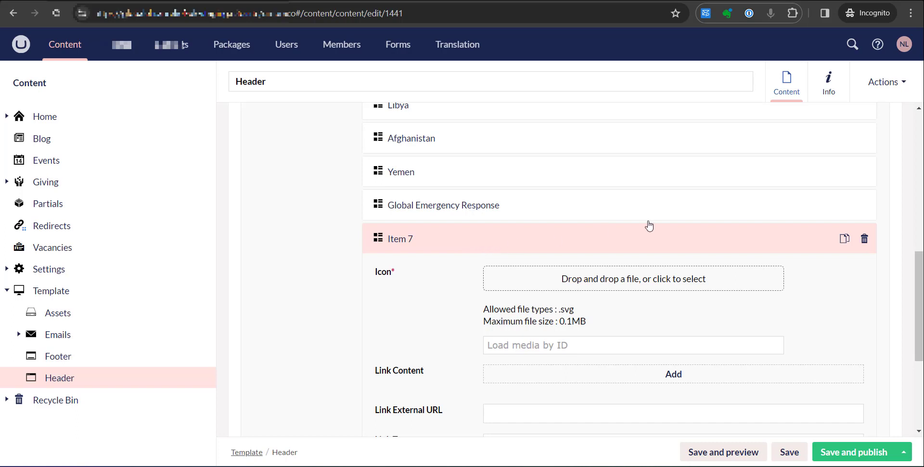
left_click(671, 238)
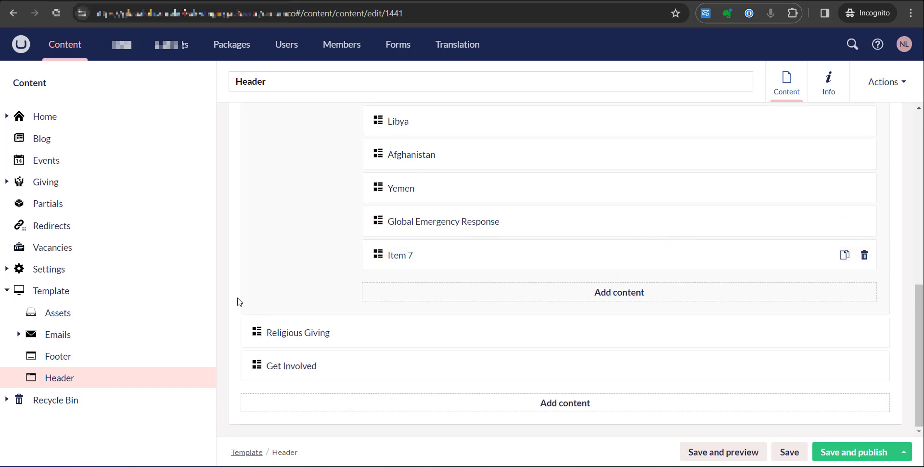
- Stay in the Header editor and look through the Religious Giving entry's title, text and links
left_click(86, 362)
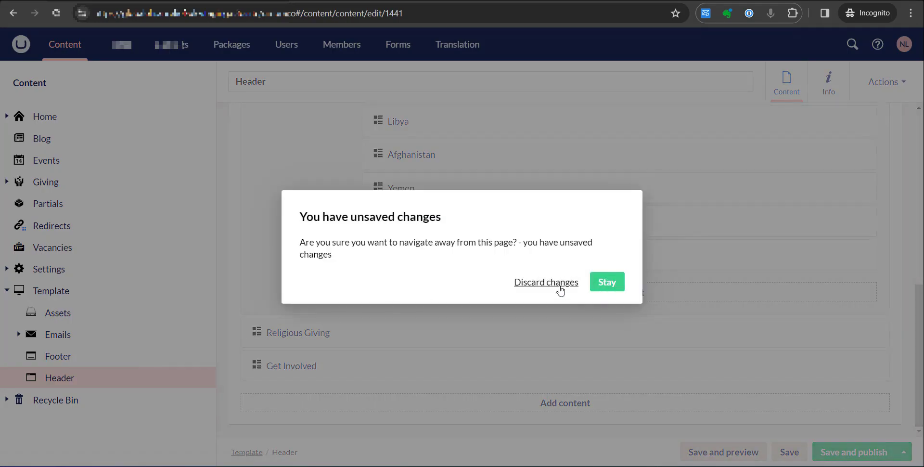
left_click(607, 282)
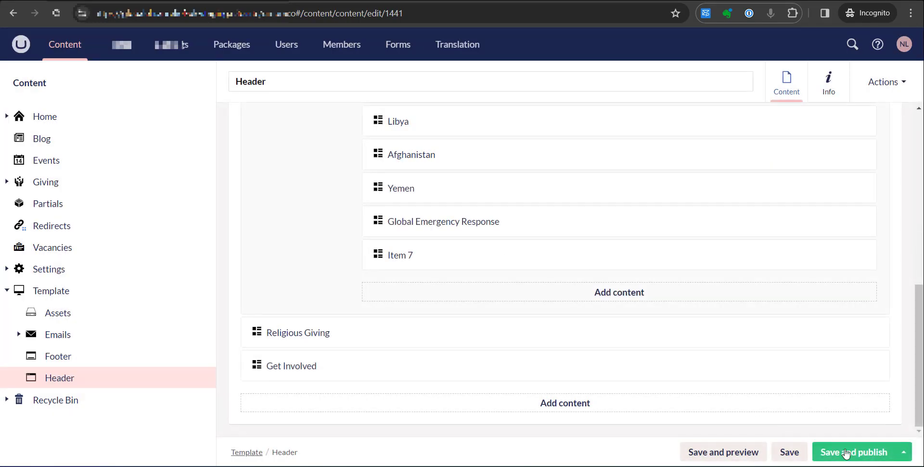
left_click(330, 337)
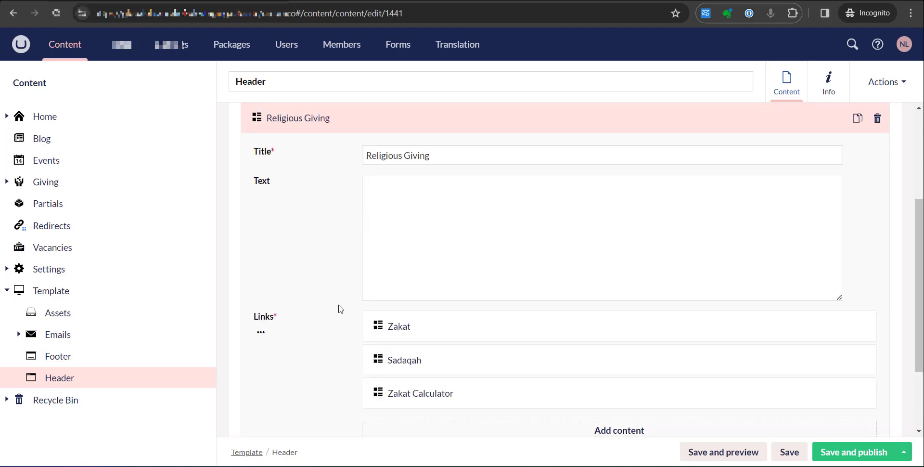
left_click(344, 123)
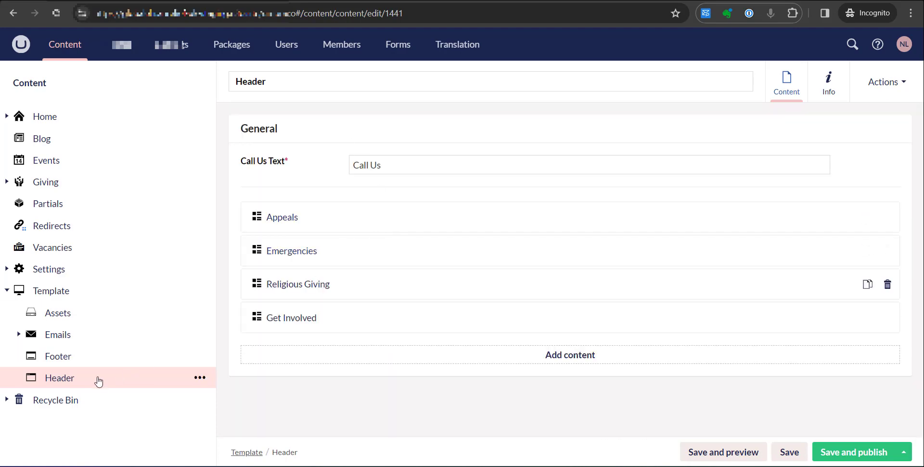
- Open the Footer item, discarding the unsaved Header changes, and look through its contact fields and link groups
left_click(97, 359)
left_click(558, 286)
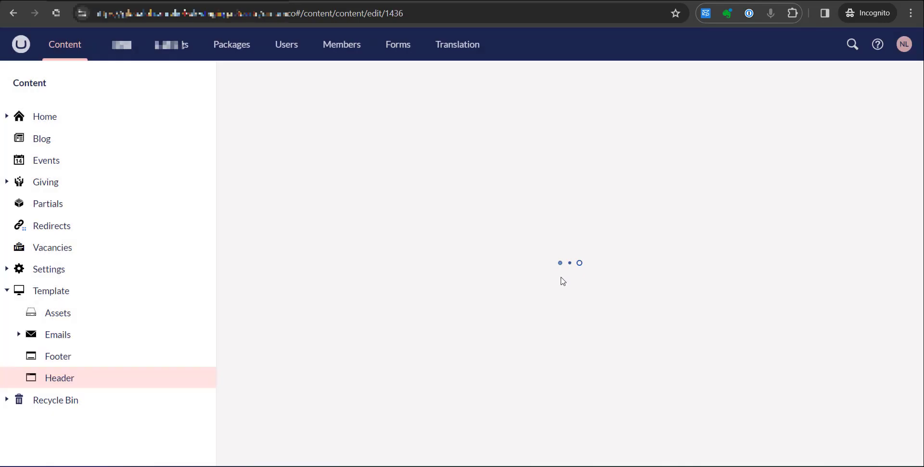
scroll(455, 158, "down", 3)
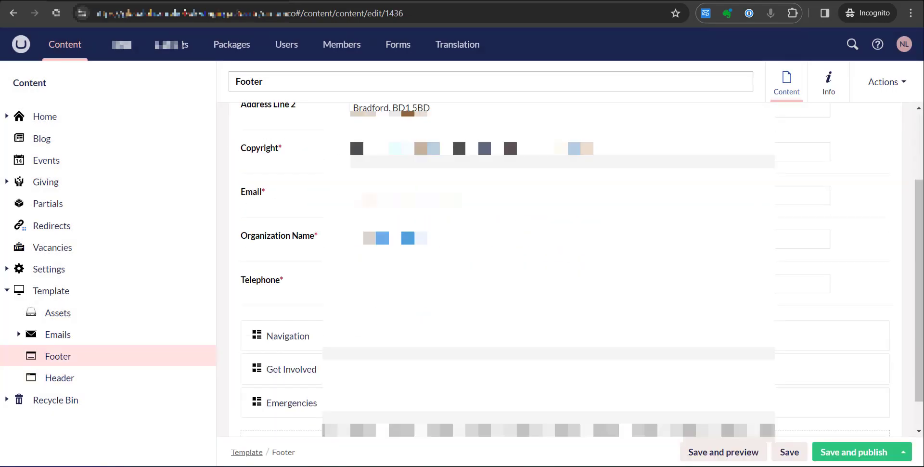
scroll(406, 200, "up", 3)
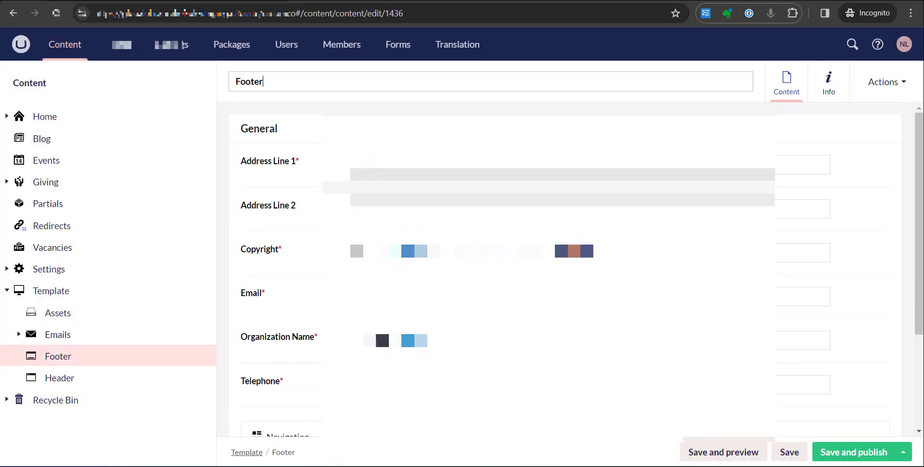
scroll(565, 270, "down", 3)
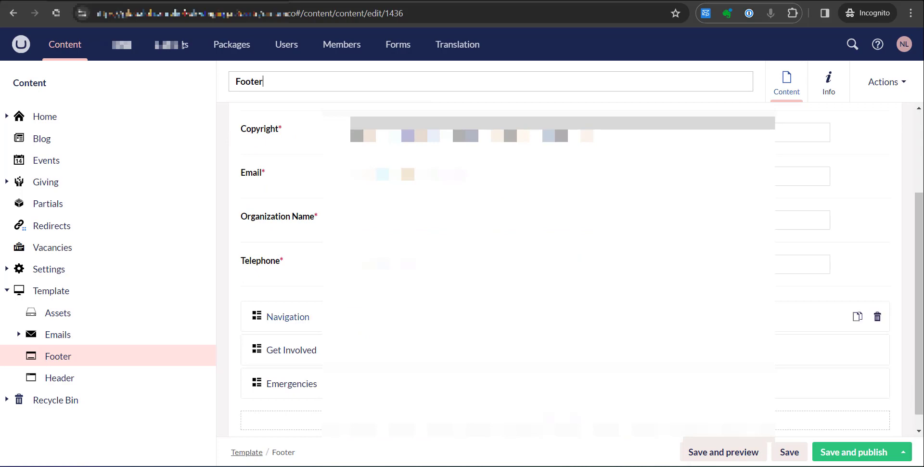
scroll(566, 270, "up", 3)
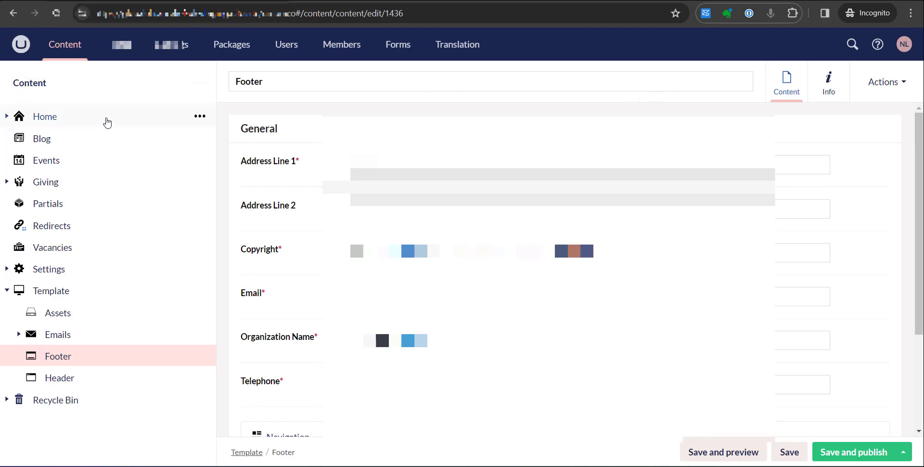
- Look through the Appeals and Emergencies pages under Home in the content tree and open Palestine Emergency Appeal for editing
left_click(95, 91)
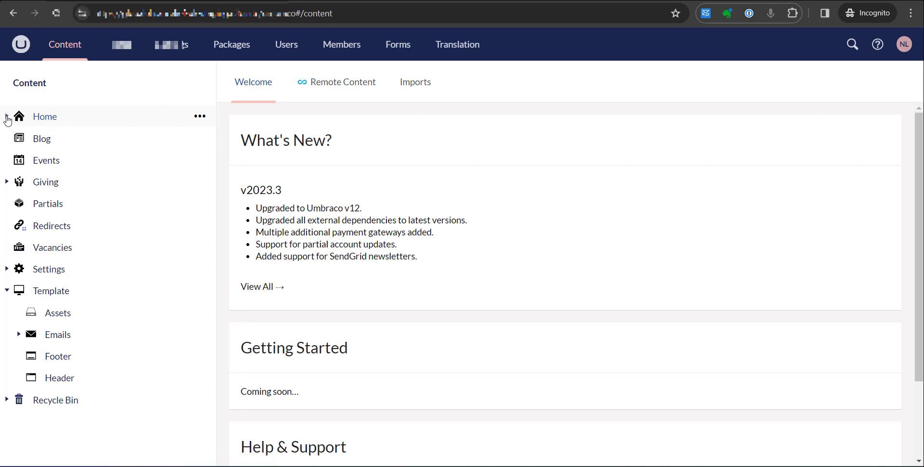
left_click(7, 117)
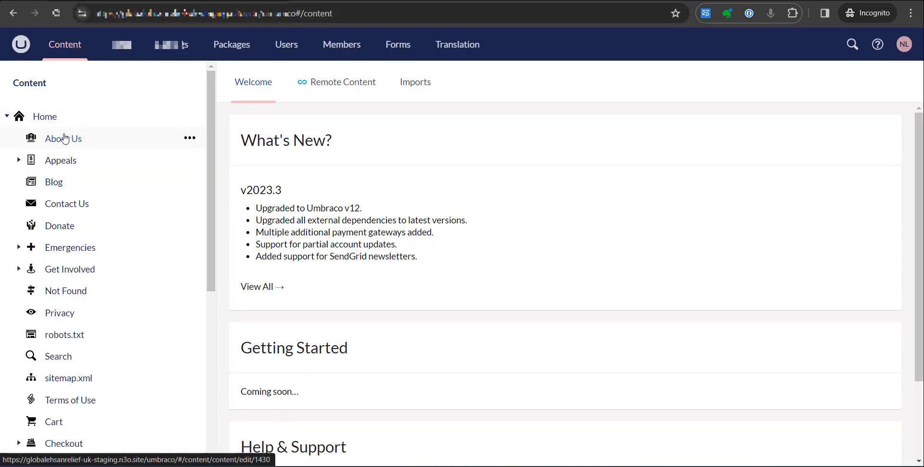
left_click(19, 160)
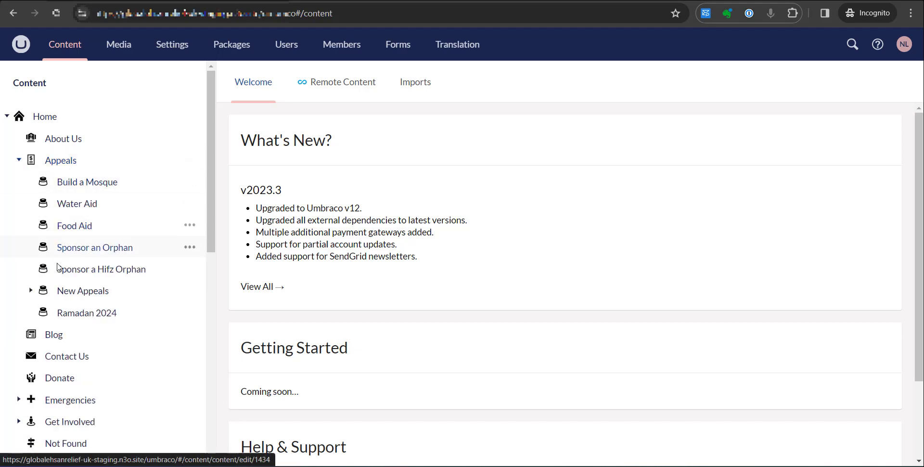
left_click(19, 162)
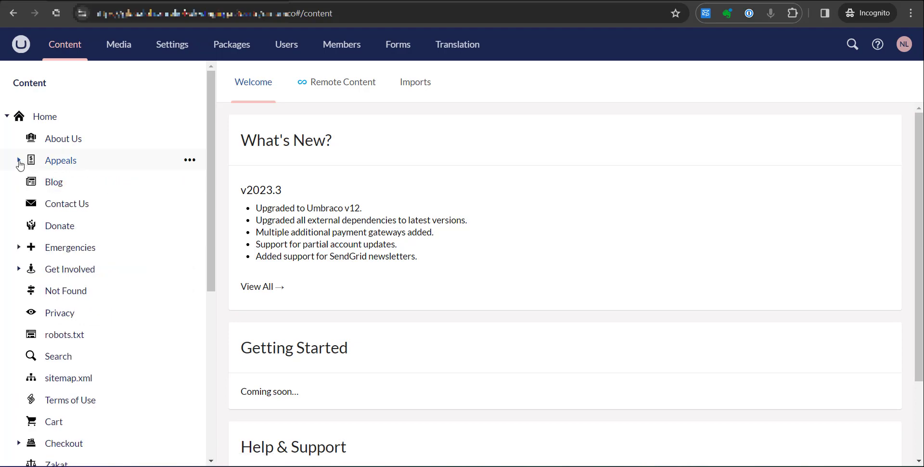
left_click(21, 249)
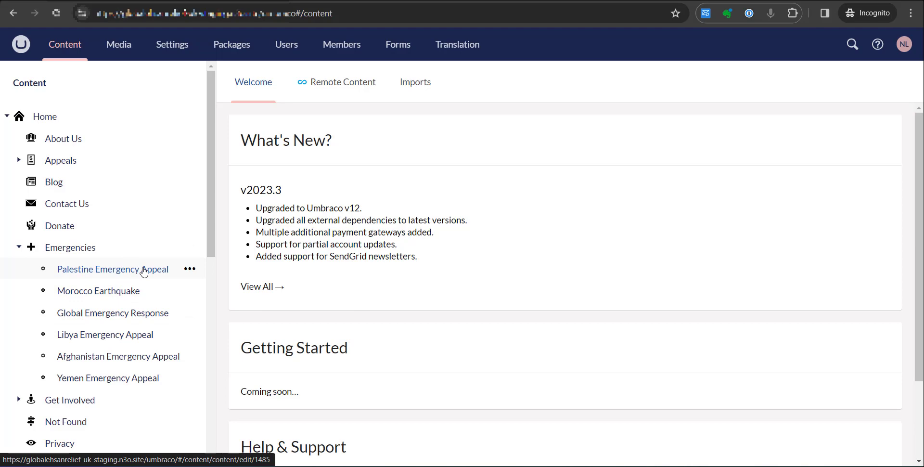
left_click(114, 272)
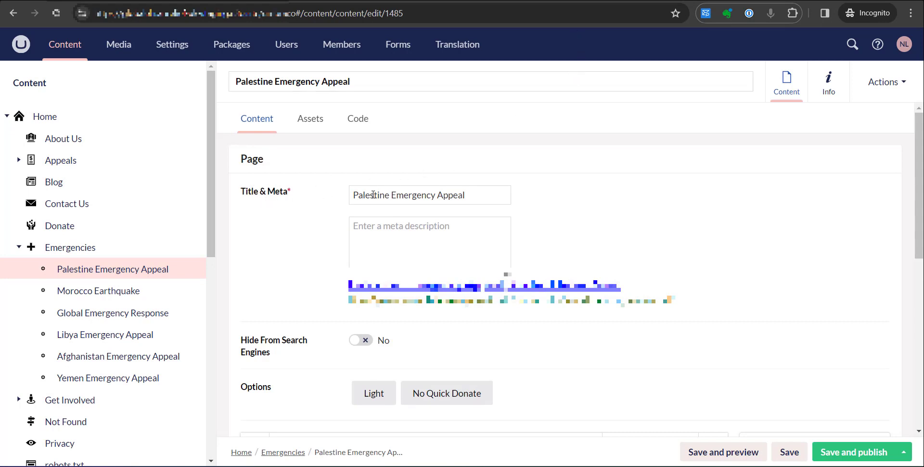
- Look through the Palestine Emergency Appeal page's name, title and meta fields, options and list of content blocks
left_click_drag(359, 82, 241, 81)
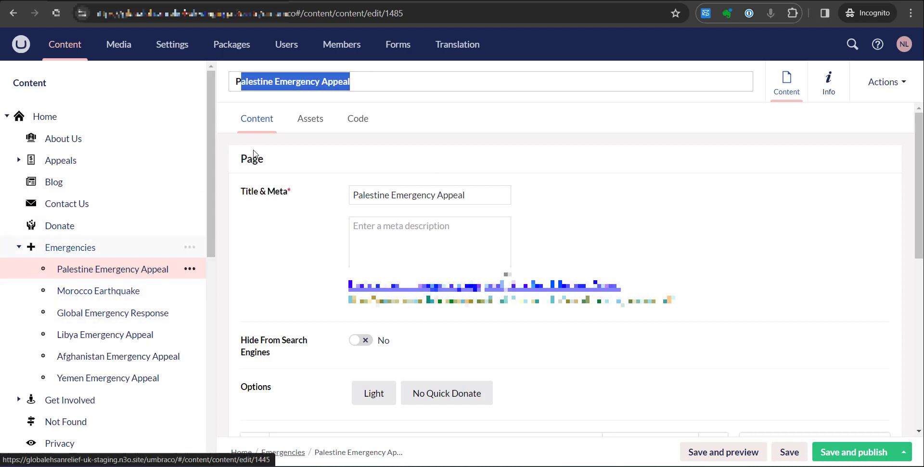
left_click(375, 196)
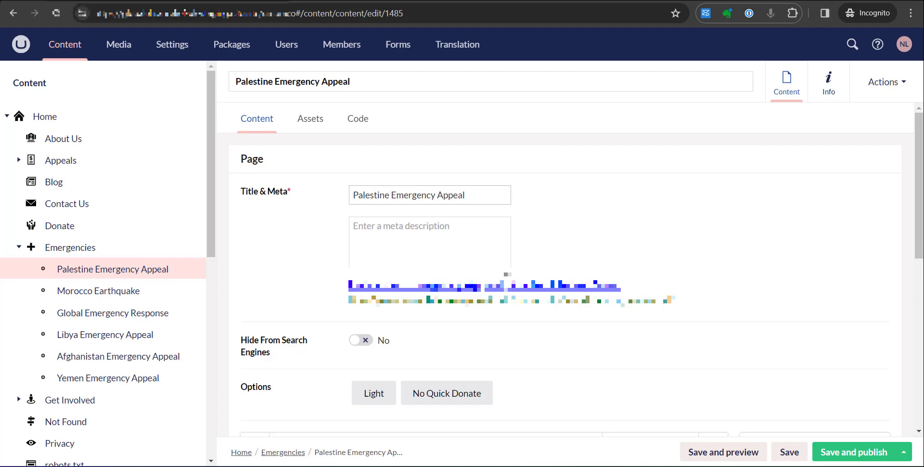
scroll(315, 211, "down", 2)
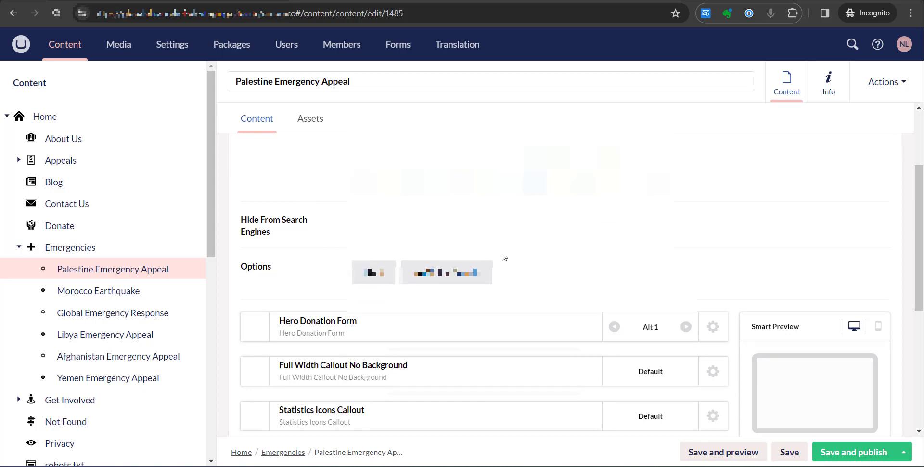
scroll(375, 244, "down", 1)
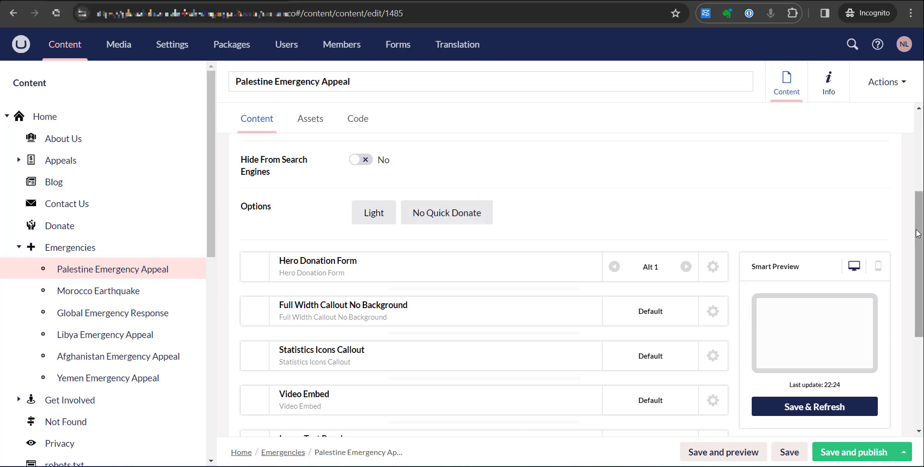
scroll(389, 255, "down", 1)
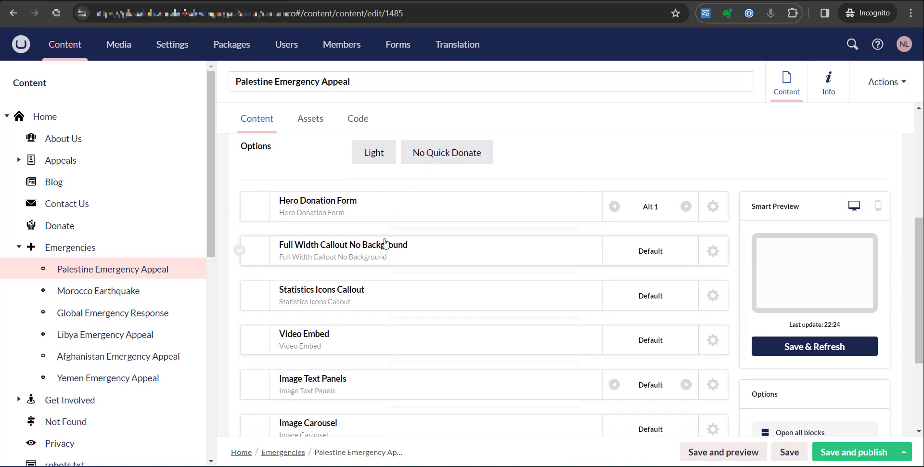
scroll(375, 217, "down", 2)
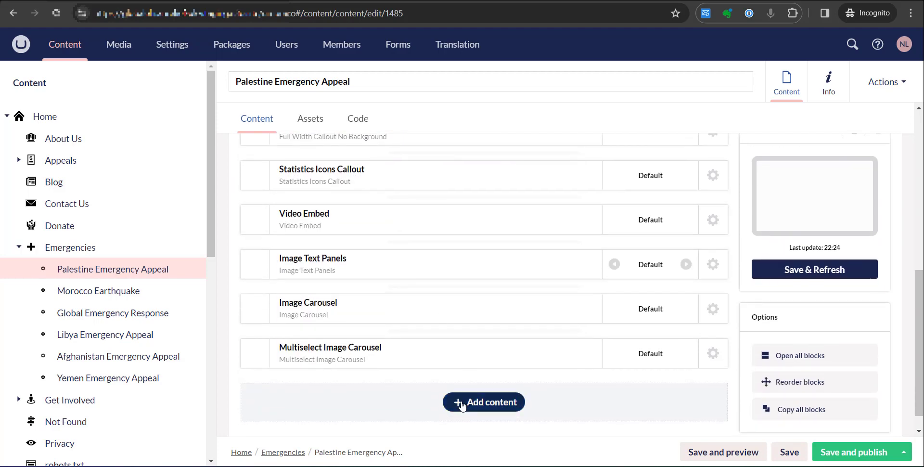
scroll(435, 303, "up", 1)
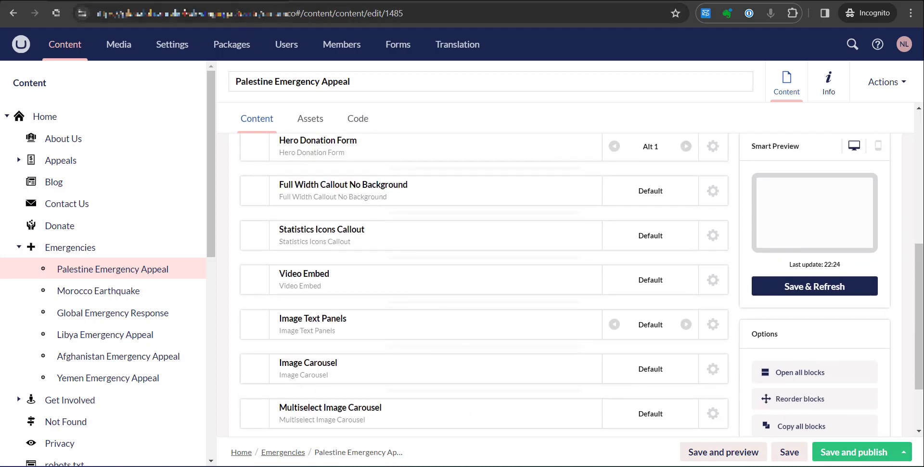
- Switch to the live Palestine Emergency page and look through its donation form, text callout, statistics and quote sections
key("alt+Tab")
left_click(320, 100)
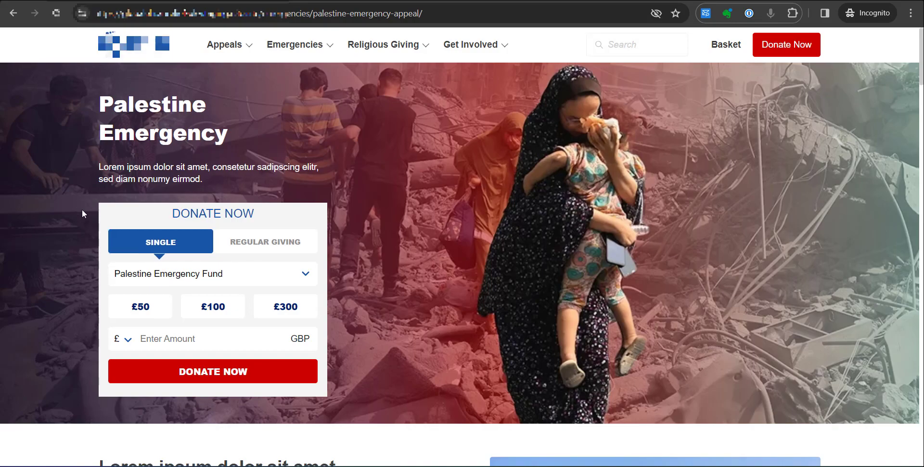
scroll(84, 212, "down", 6)
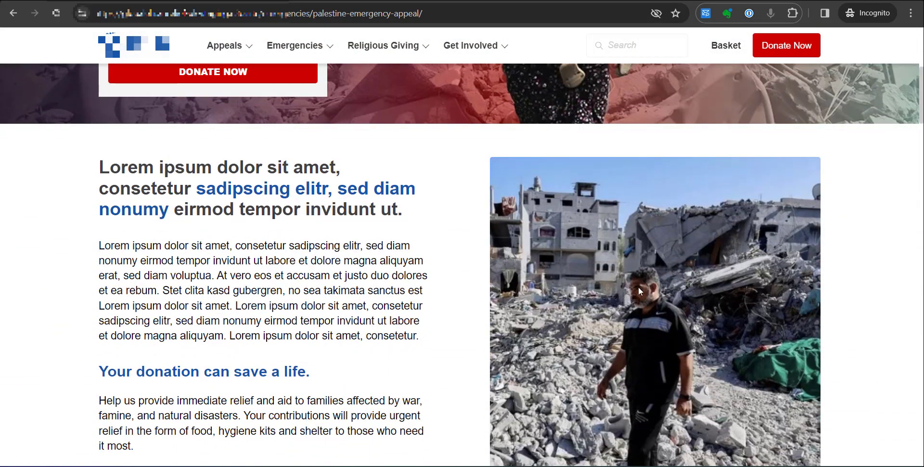
scroll(639, 287, "down", 8)
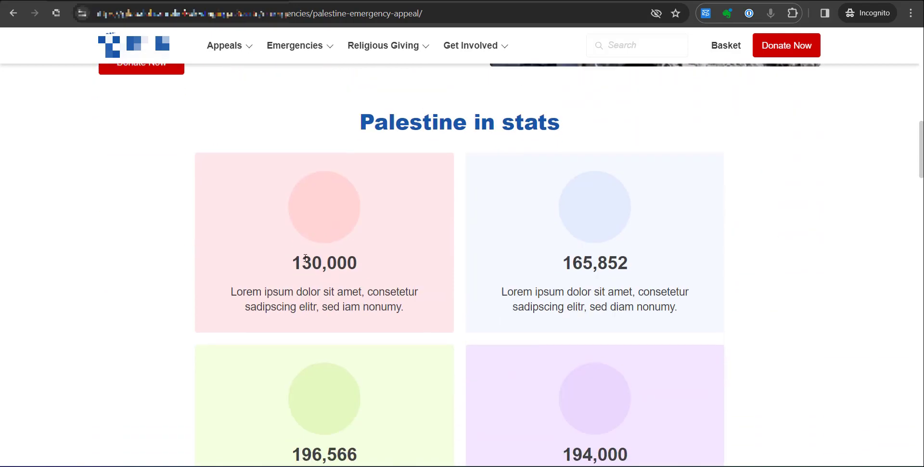
scroll(373, 270, "down", 7)
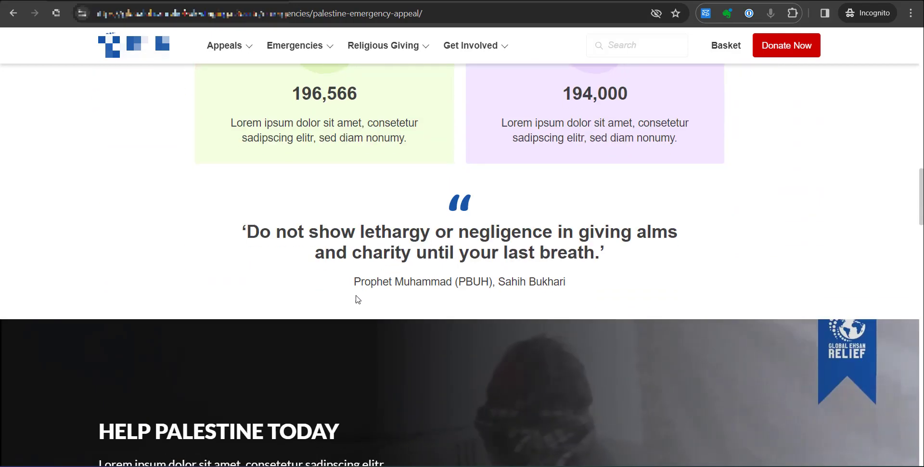
scroll(357, 298, "up", 18)
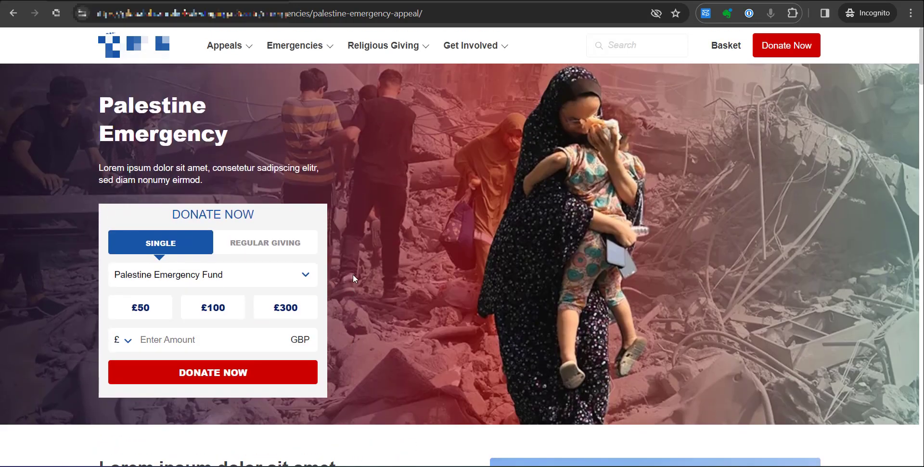
- Return to the Umbraco backoffice and expand the Hero Donation Form block to examine its image
left_click(138, 1)
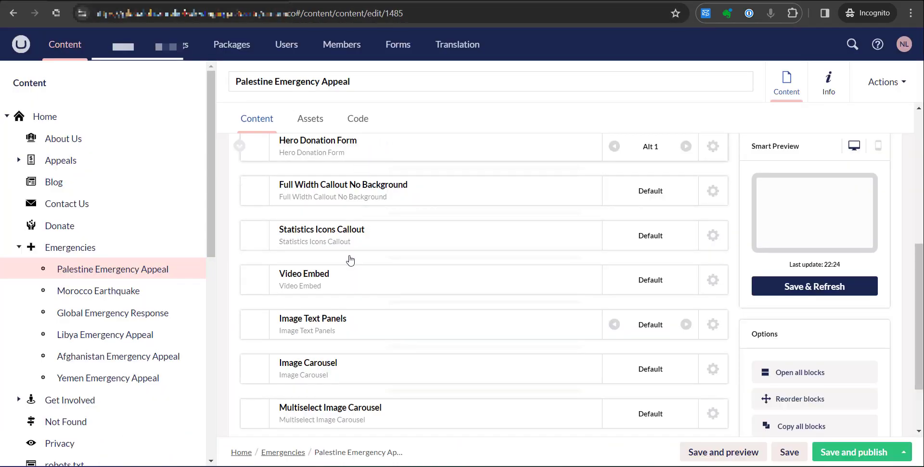
scroll(392, 241, "up", 3)
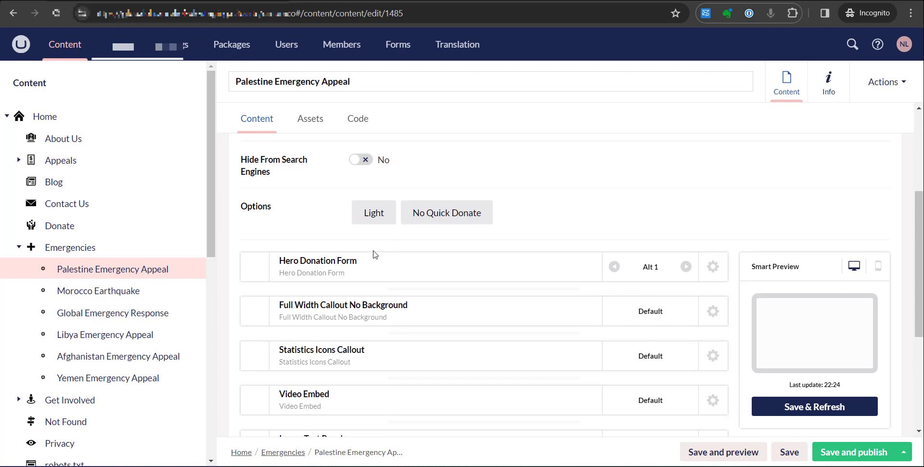
left_click(352, 267)
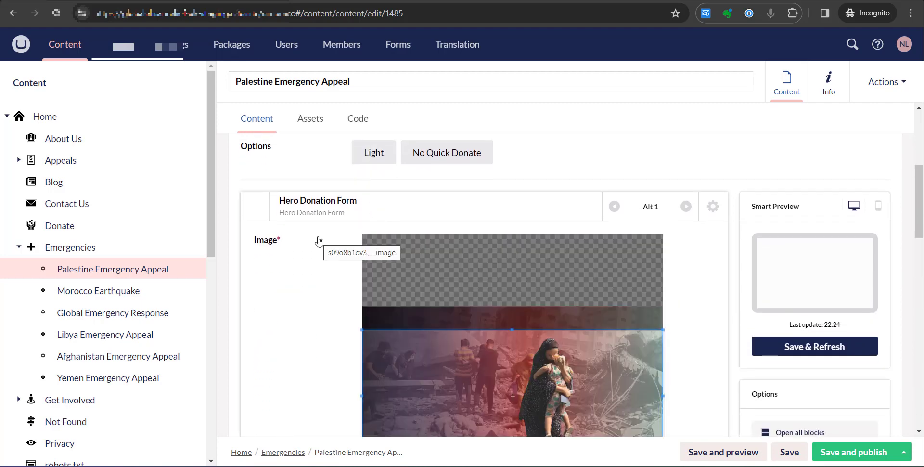
scroll(320, 245, "down", 1)
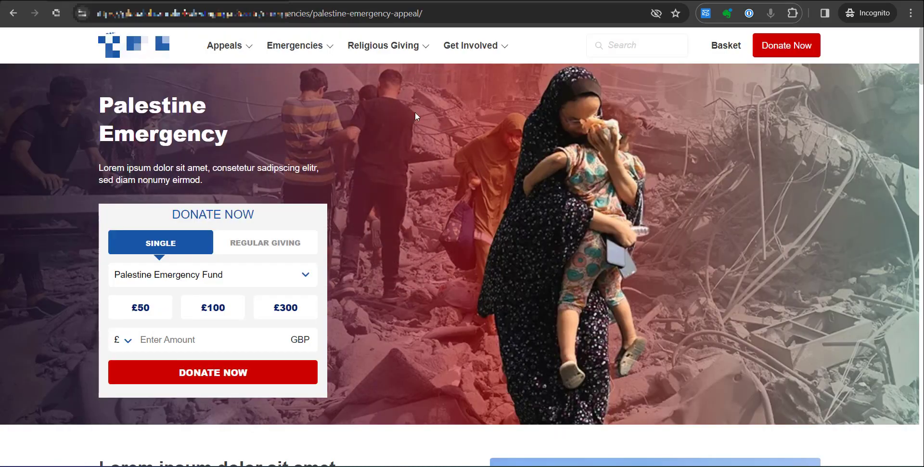
- View the text-and-image section on the live page and collapse the Hero Donation Form block in the backoffice
scroll(400, 186, "down", 7)
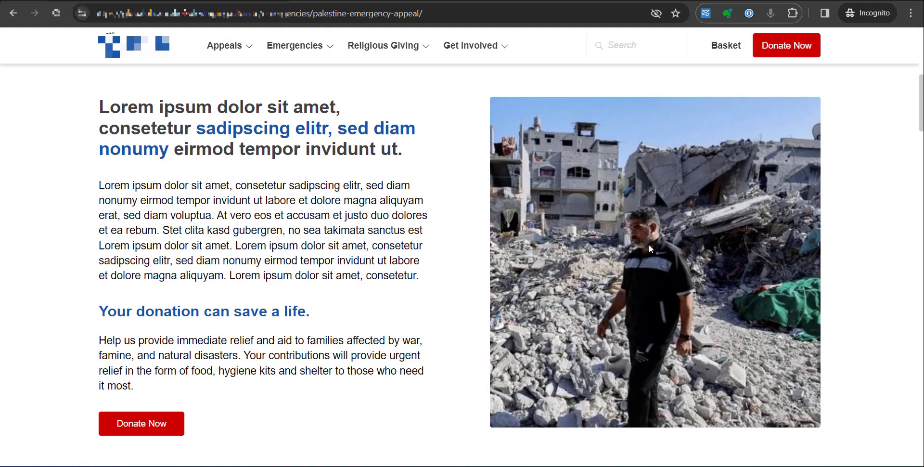
left_click(104, 2)
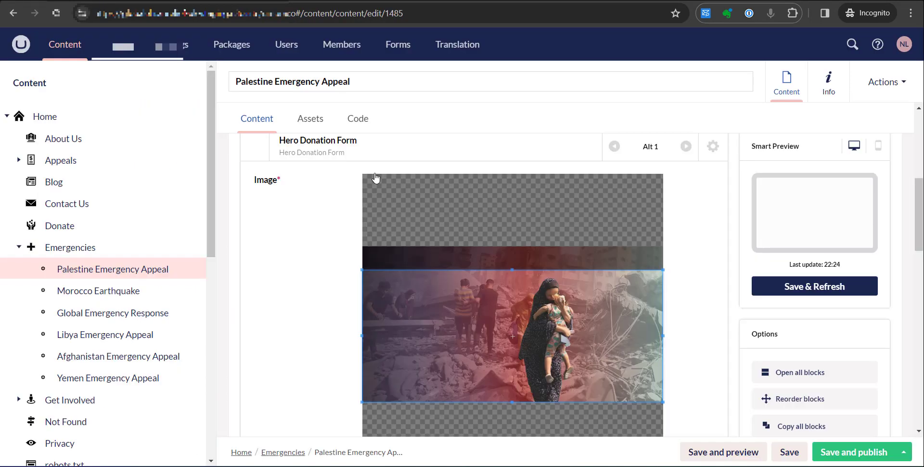
scroll(394, 270, "down", 3)
scroll(351, 281, "up", 5)
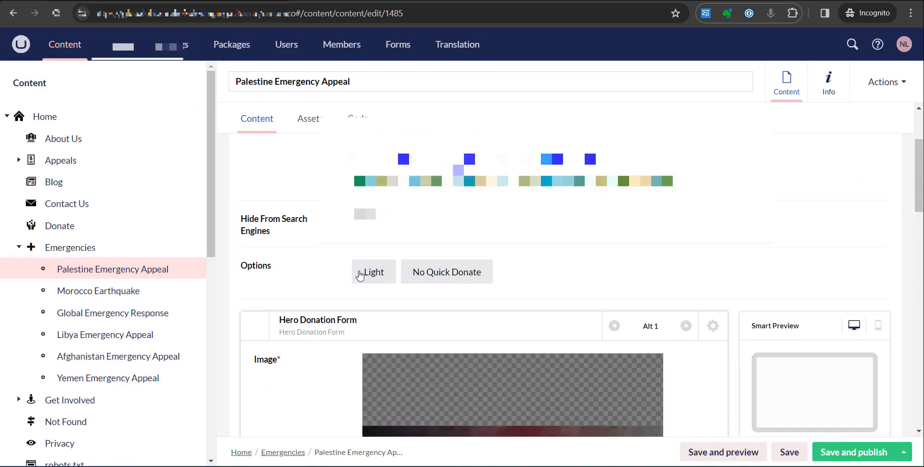
left_click(354, 322)
scroll(342, 251, "down", 1)
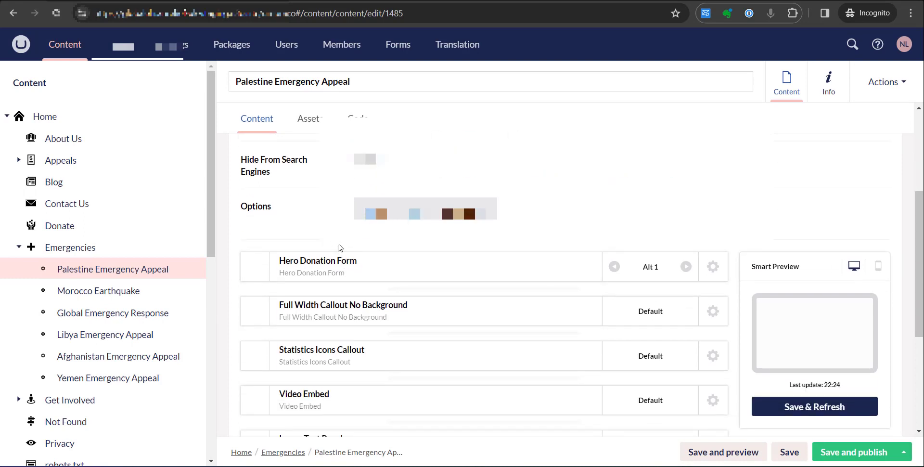
- Expand the Full Width Callout No Background block and examine its image and HTML text fields
scroll(299, 256, "down", 1)
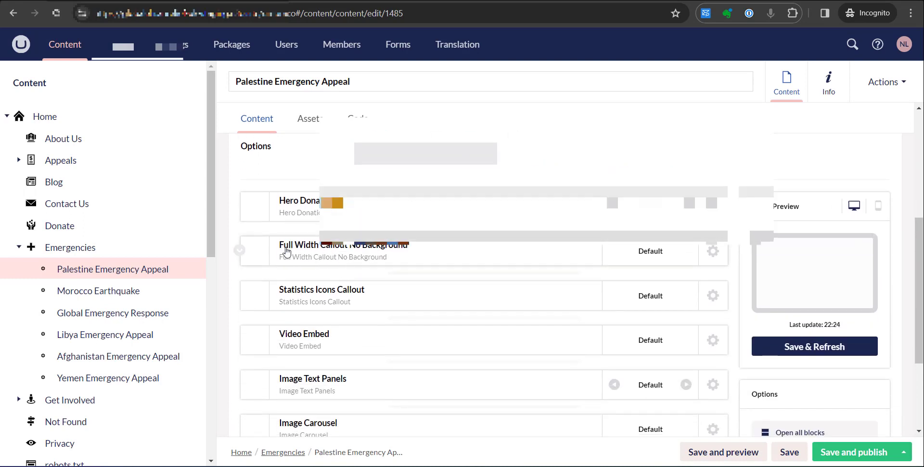
left_click(383, 251)
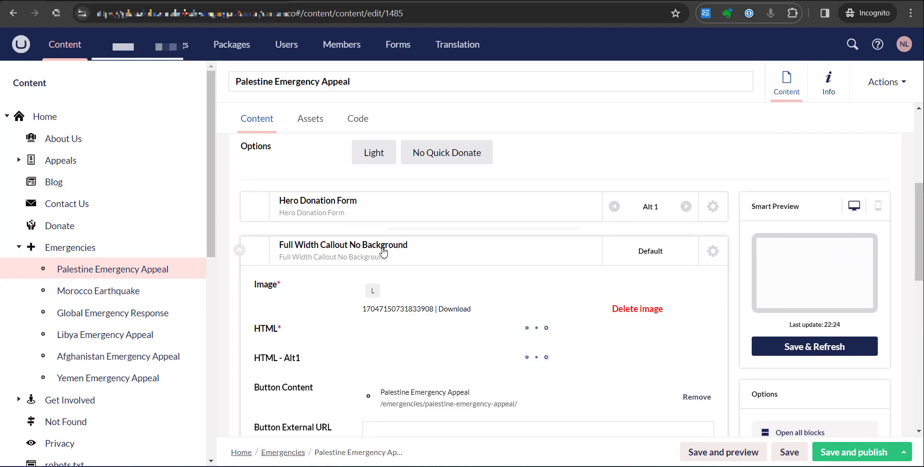
scroll(447, 310, "down", 2)
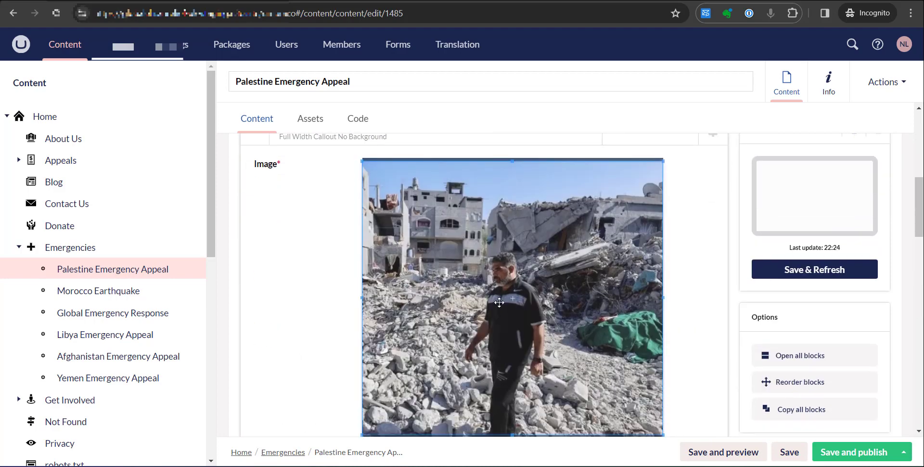
scroll(447, 310, "down", 3)
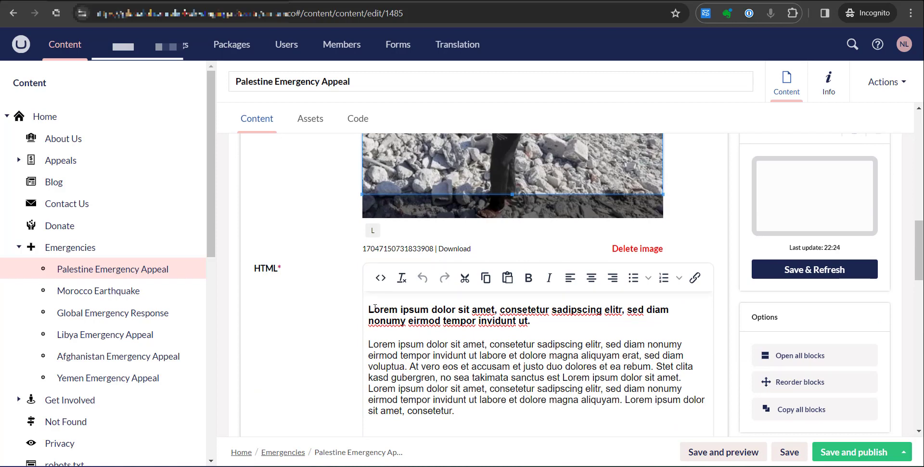
left_click_drag(369, 308, 453, 309)
scroll(453, 312, "down", 3)
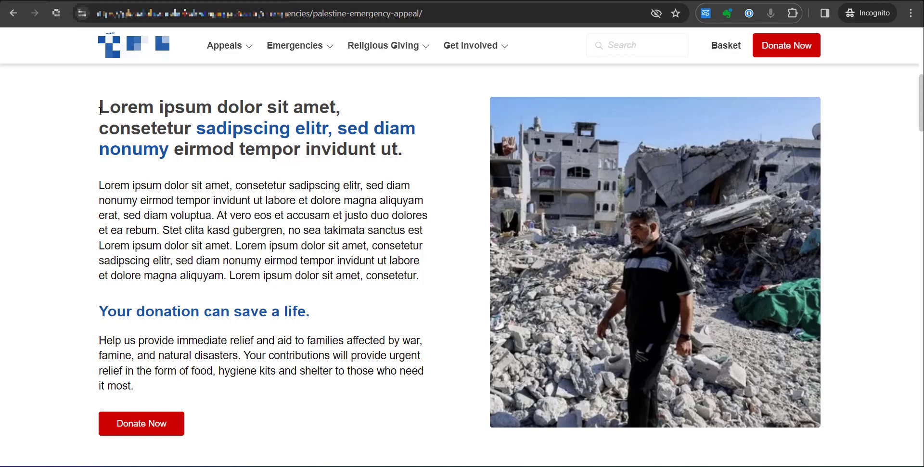
- Compare the callout heading on the live page with the editor and collapse the Full Width Callout No Background block
left_click_drag(100, 110, 221, 128)
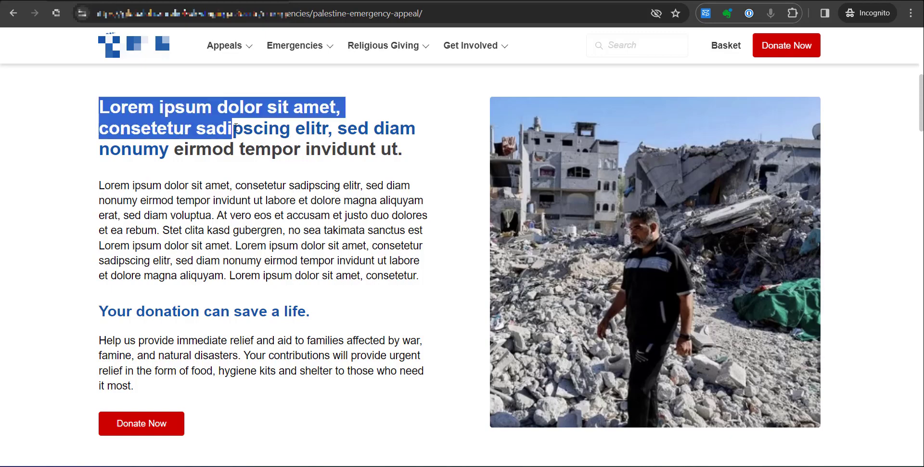
left_click(236, 88)
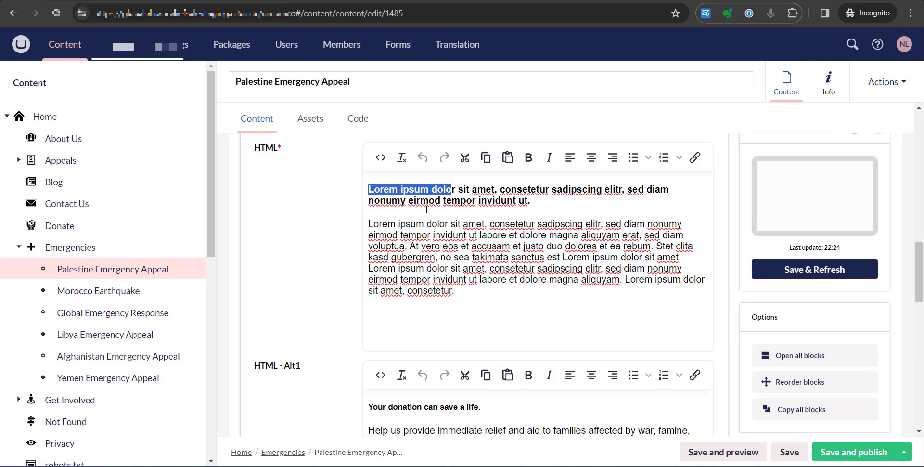
scroll(432, 235, "up", 10)
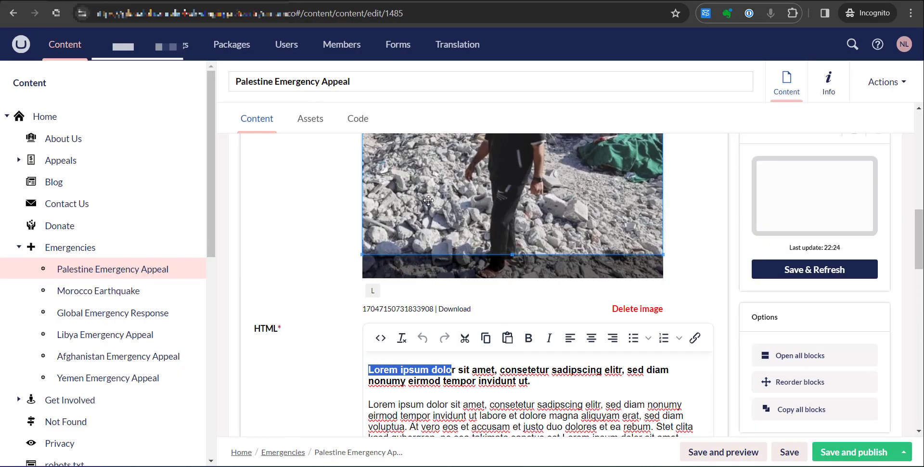
left_click(435, 308)
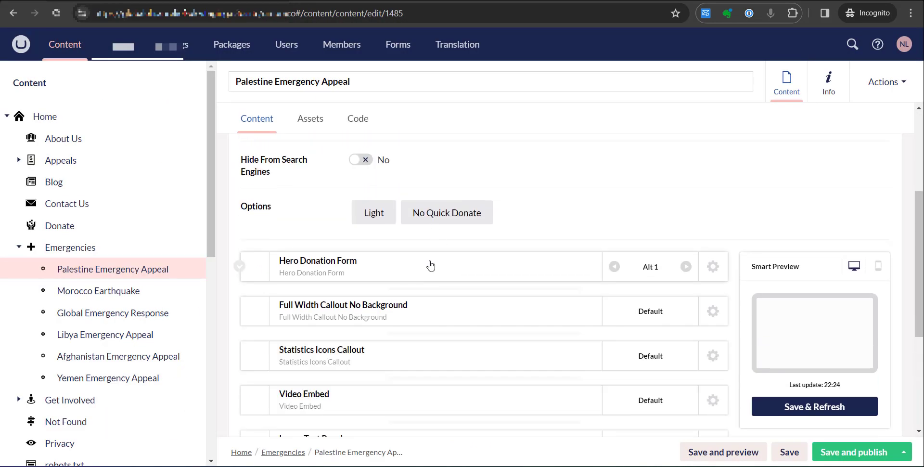
- Return to the live page and look at its Emergencies menu and the text-and-image section below the donation form
scroll(399, 310, "down", 1)
scroll(399, 310, "down", 1)
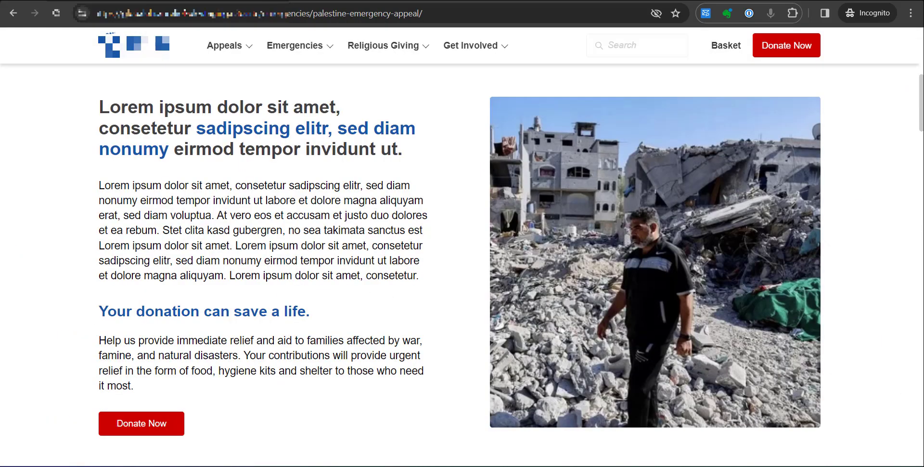
left_click(295, 46)
scroll(155, 167, "down", 3)
scroll(154, 168, "up", 4)
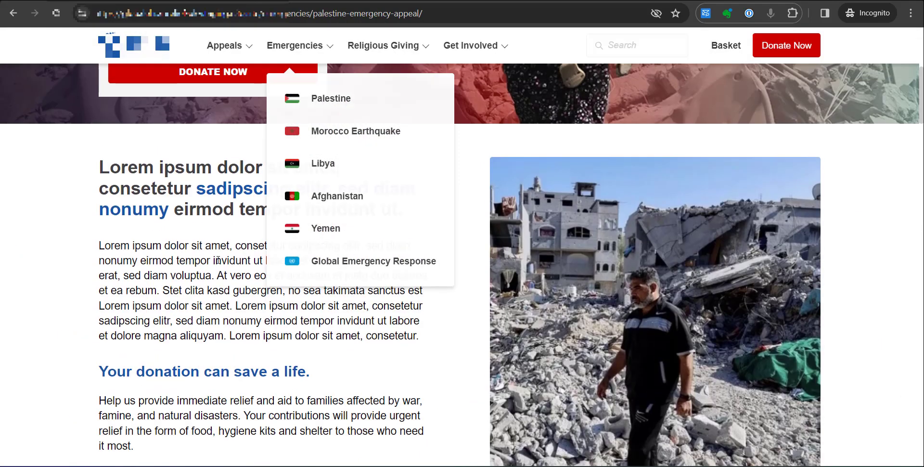
left_click(171, 291)
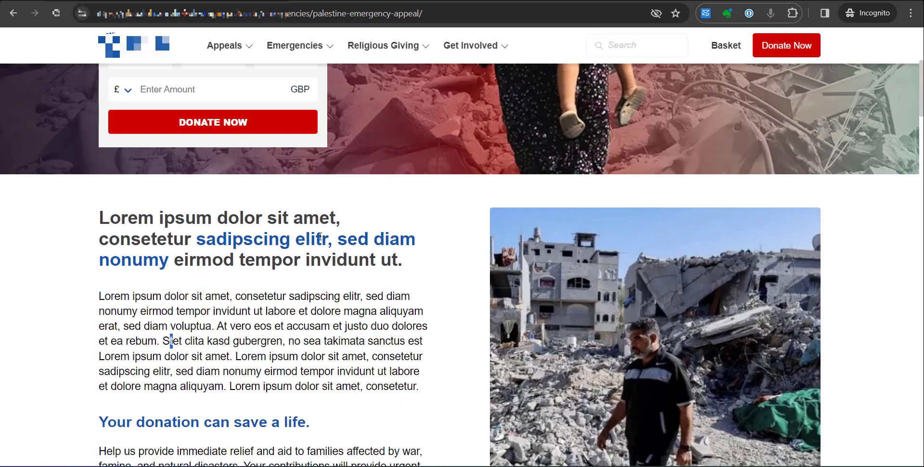
scroll(320, 237, "up", 1)
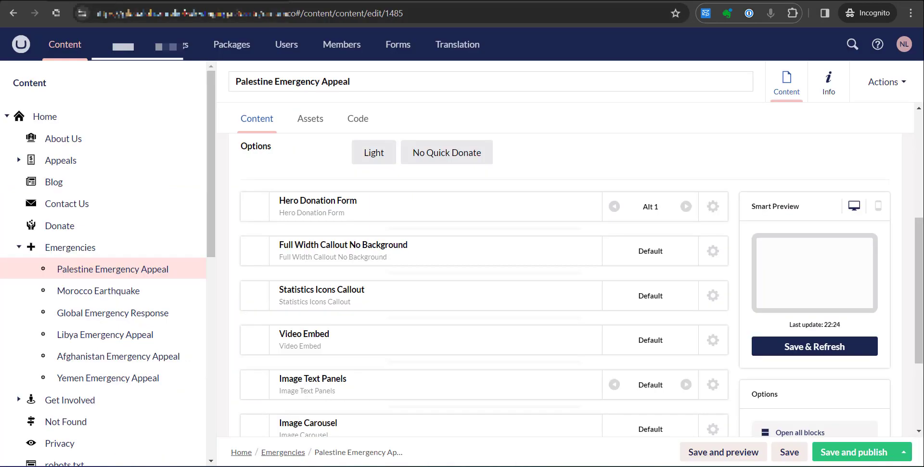
- Expand the Full Width Callout No Background block and start deleting its image, but cancel at the confirmation
left_click(367, 249)
scroll(356, 265, "down", 2)
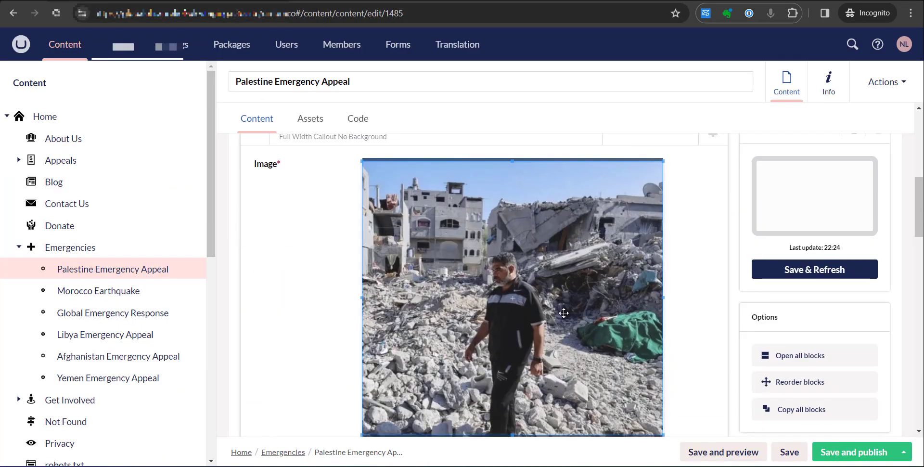
scroll(505, 279, "down", 1)
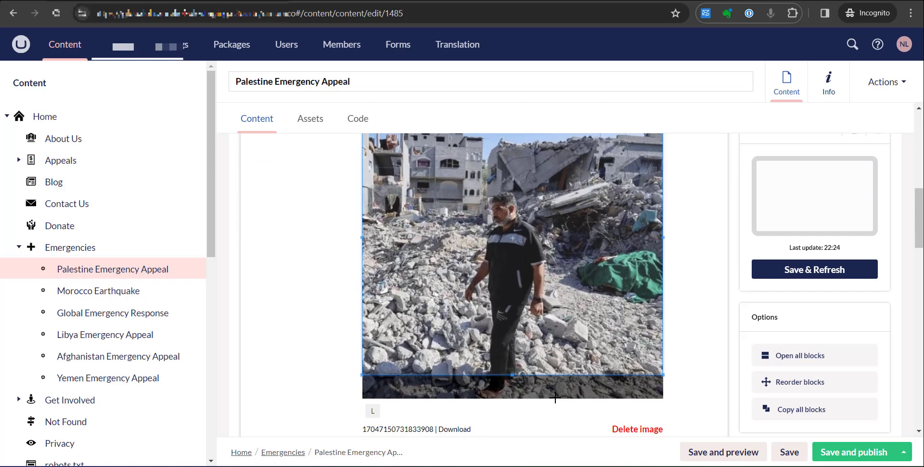
left_click(641, 429)
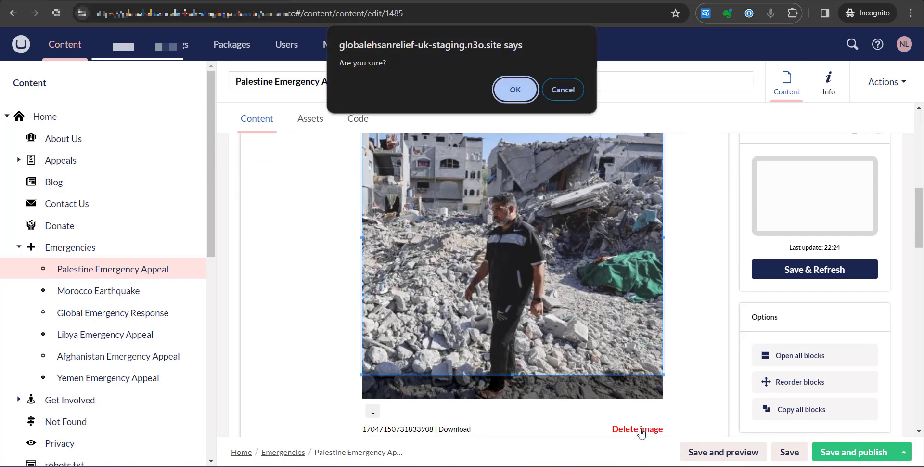
left_click(562, 90)
- Replace the bold heading in the callout's HTML text with "Palestine is going through a severe crisis." and save and publish the page
scroll(571, 294, "down", 1)
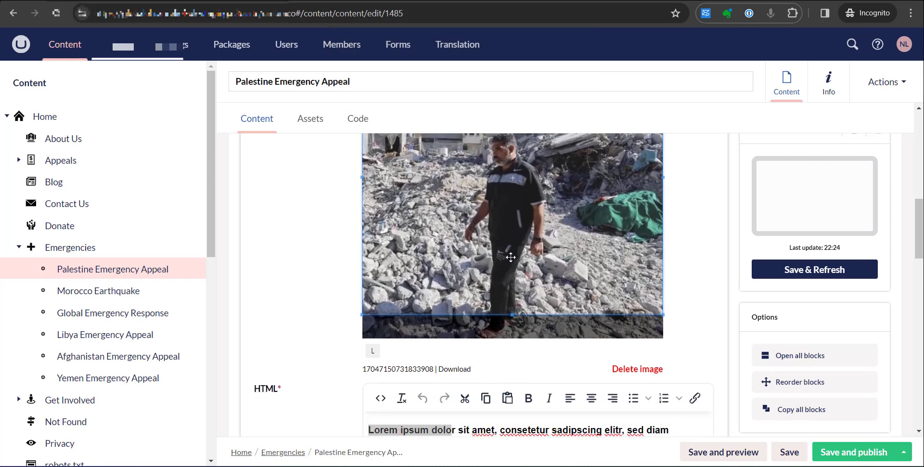
scroll(511, 253, "down", 3)
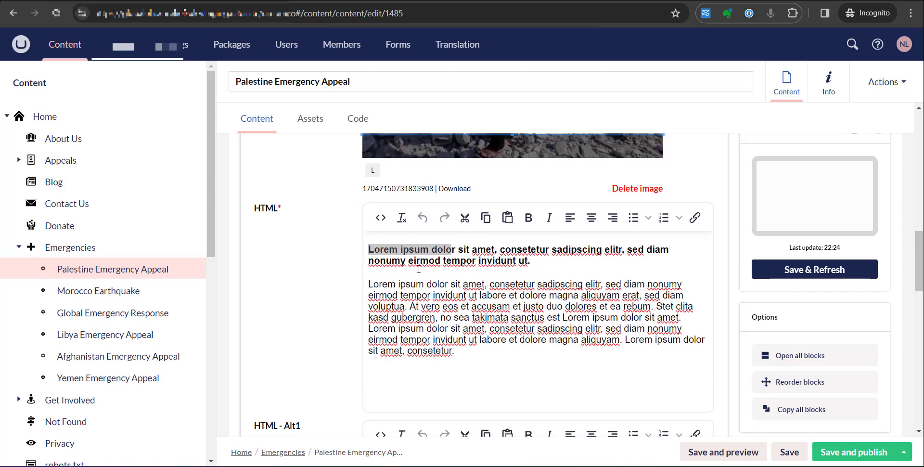
left_click(414, 250)
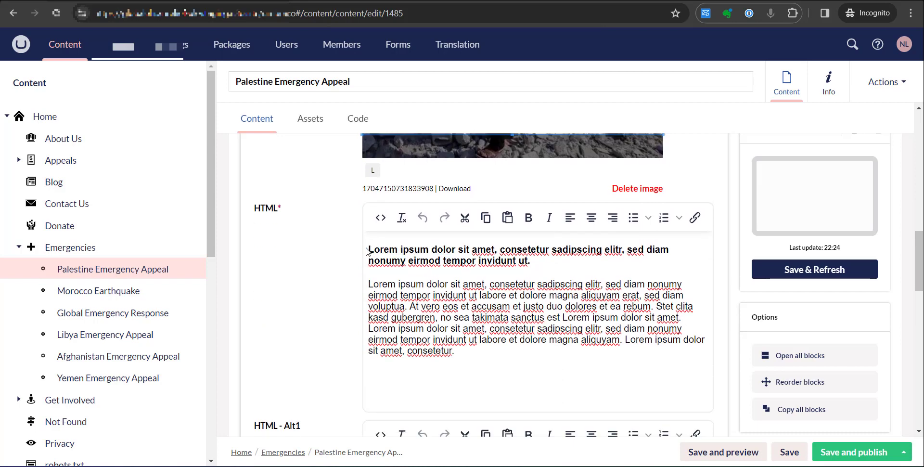
left_click_drag(368, 249, 527, 260)
type("Plaestine .")
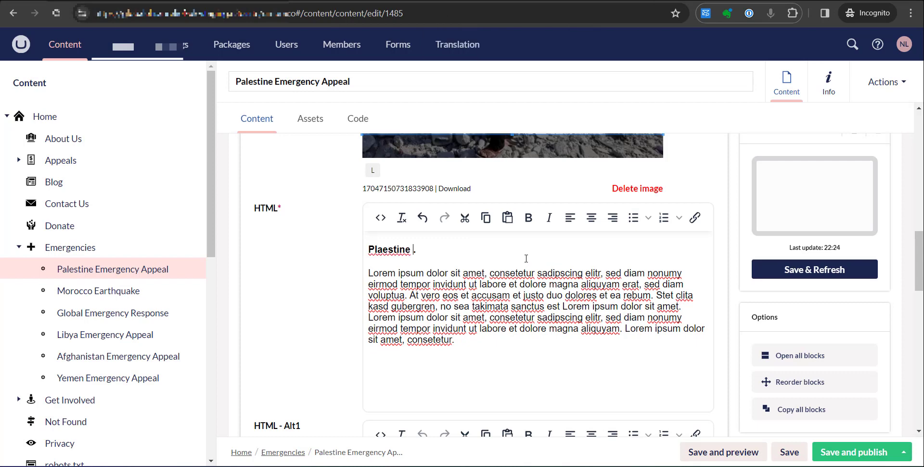
key("BackSpace")
key("BackSpace")
key("BackSpace")
key("BackSpace")
key("BackSpace")
type("alestine is going through ")
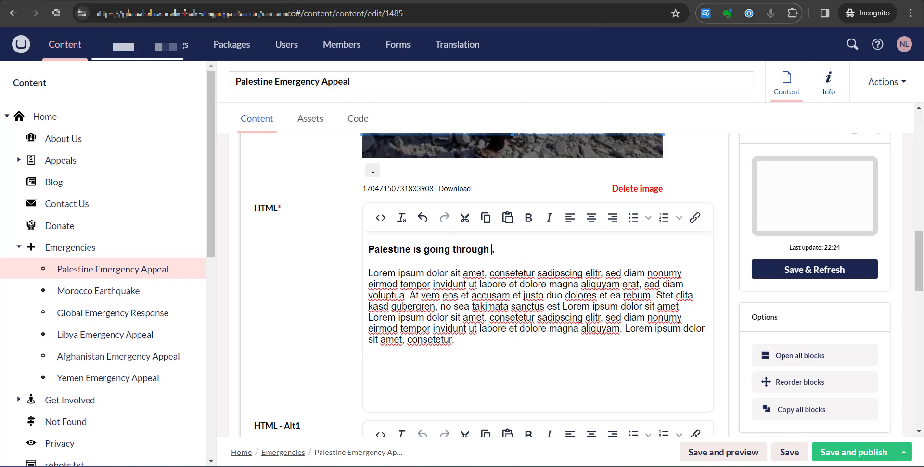
type("a severe crisis")
left_click(844, 450)
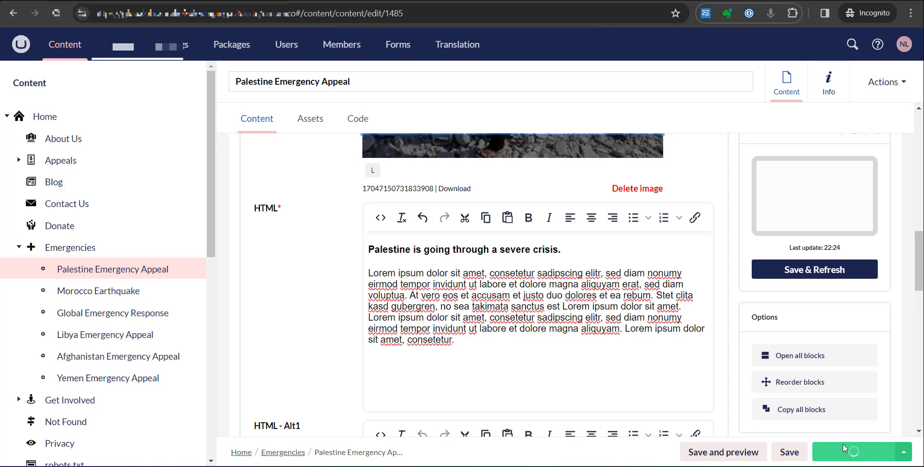
- Reload the live Palestine Emergency Appeal page and compare its text-and-image section with the callout's HTML text in the backoffice
left_click(116, 1)
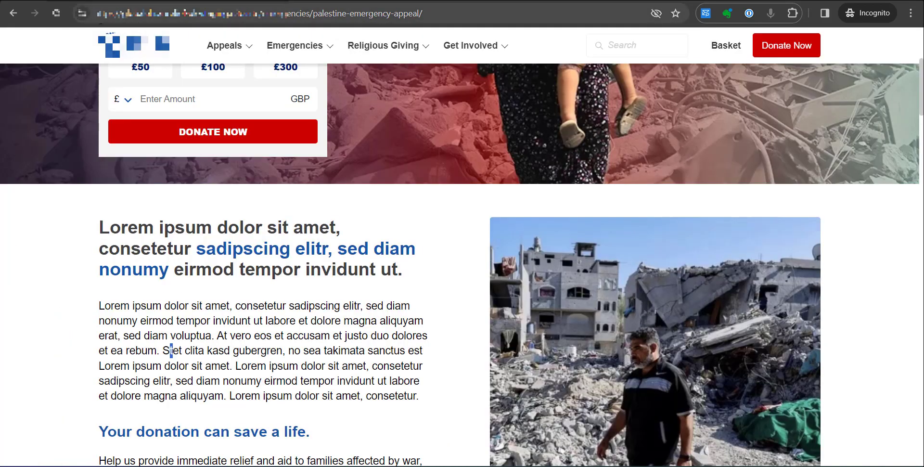
left_click(57, 19)
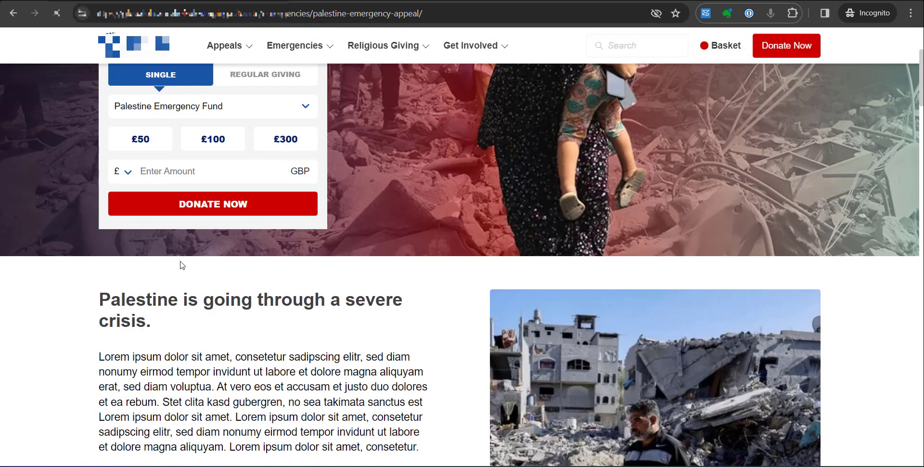
scroll(181, 263, "down", 2)
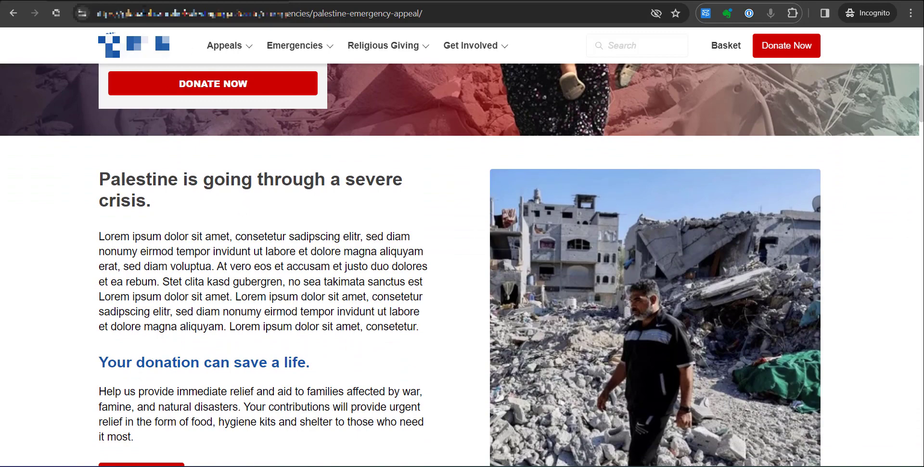
left_click(193, 1)
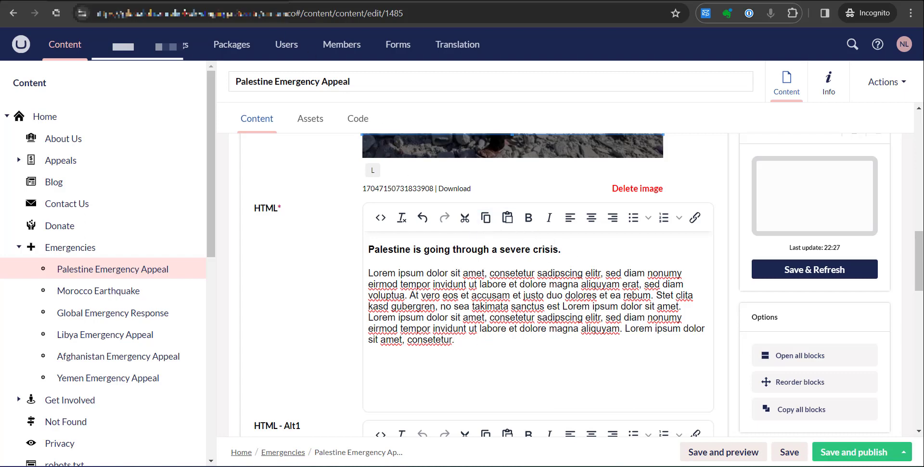
left_click(207, 1)
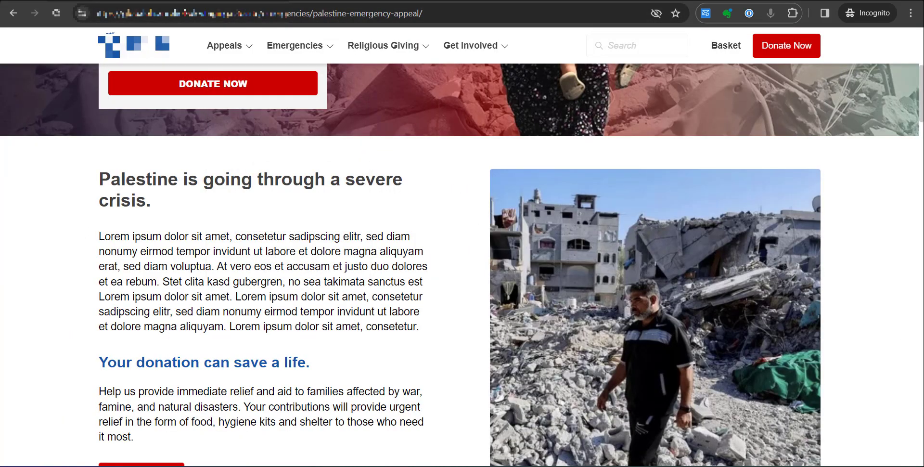
- Review the callout's button and HTML - Alt1 fields in the backoffice, then collapse the Full Width Callout No Background block
left_click(192, 1)
left_click_drag(921, 246, 922, 316)
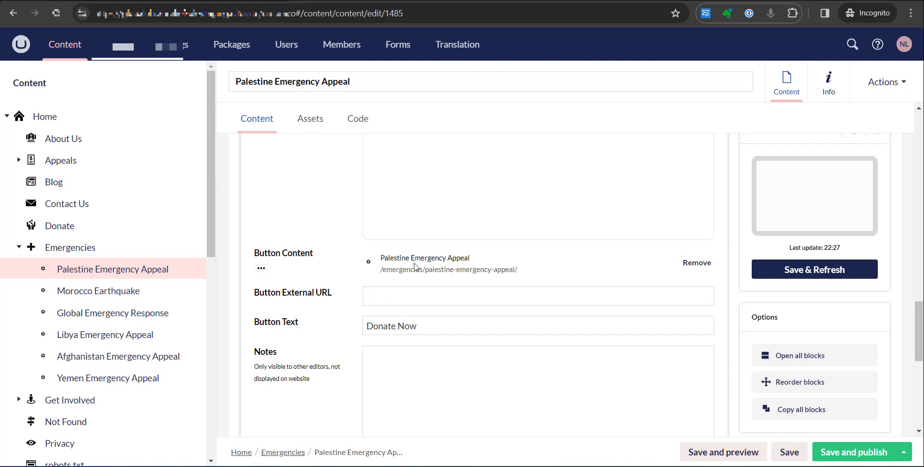
scroll(416, 279, "down", 1)
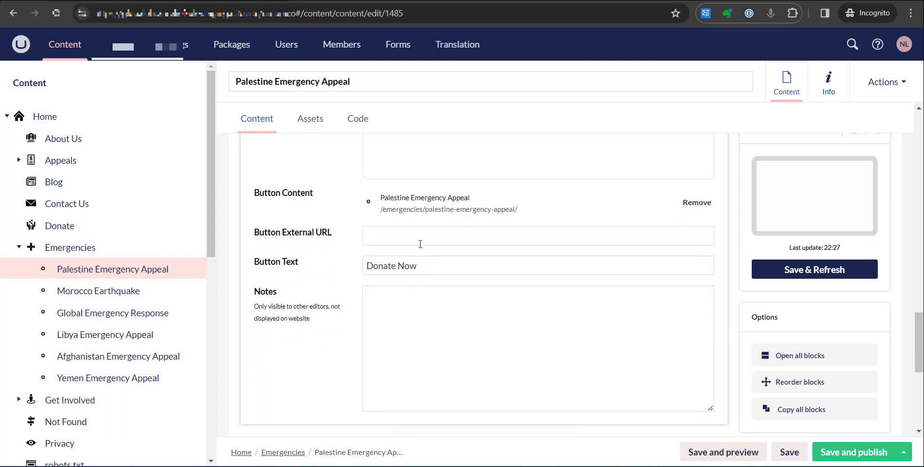
scroll(420, 243, "up", 6)
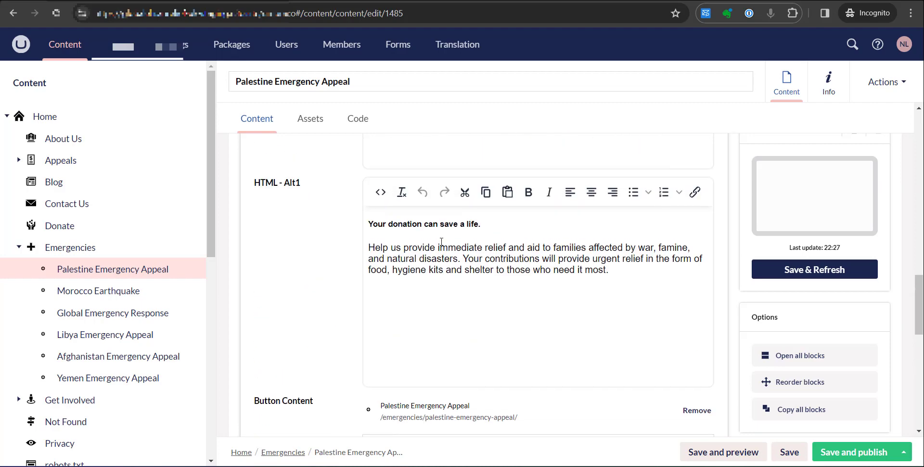
scroll(442, 251, "up", 7)
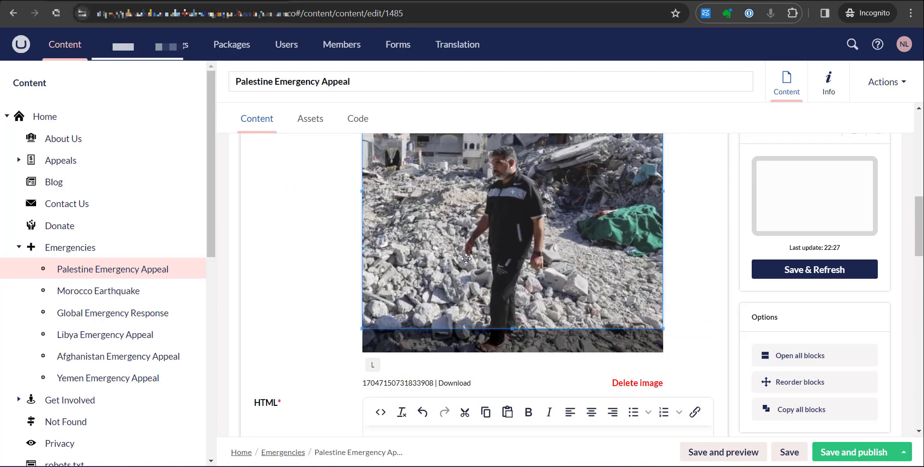
scroll(450, 247, "up", 1)
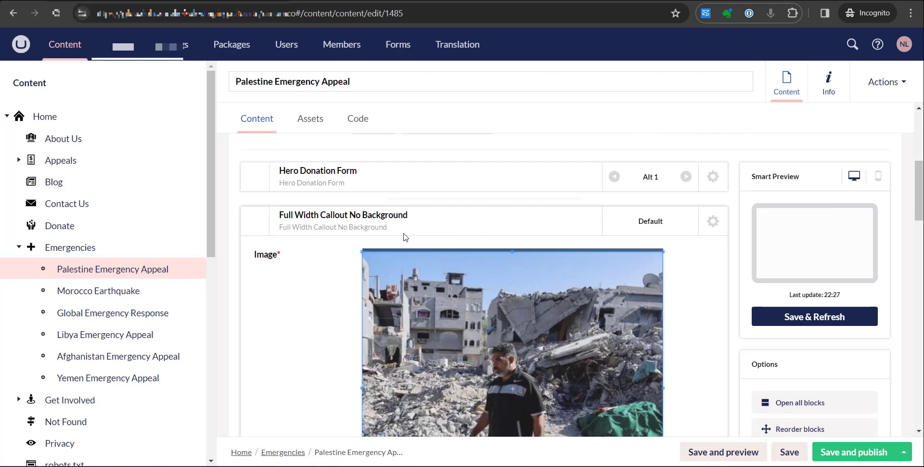
left_click(379, 222)
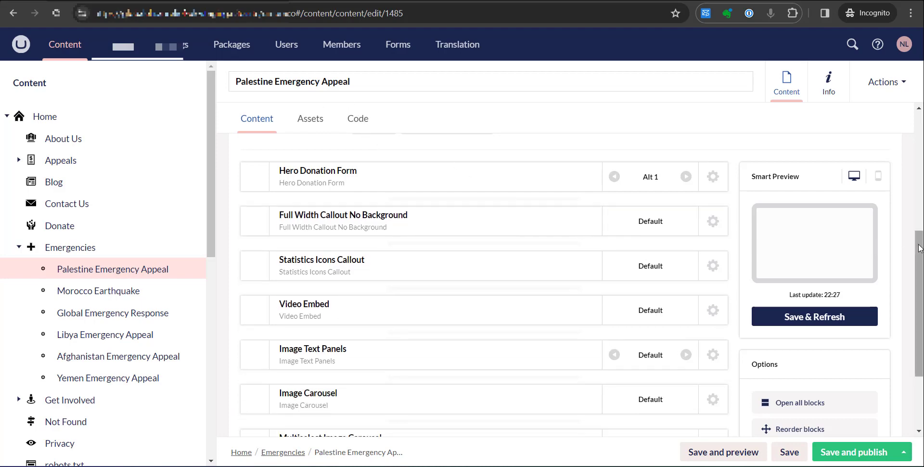
- Start adding a content block below the Multiselect Image Carousel and browse the General blocks as far as Image Text Panels
left_click_drag(920, 248, 784, 284)
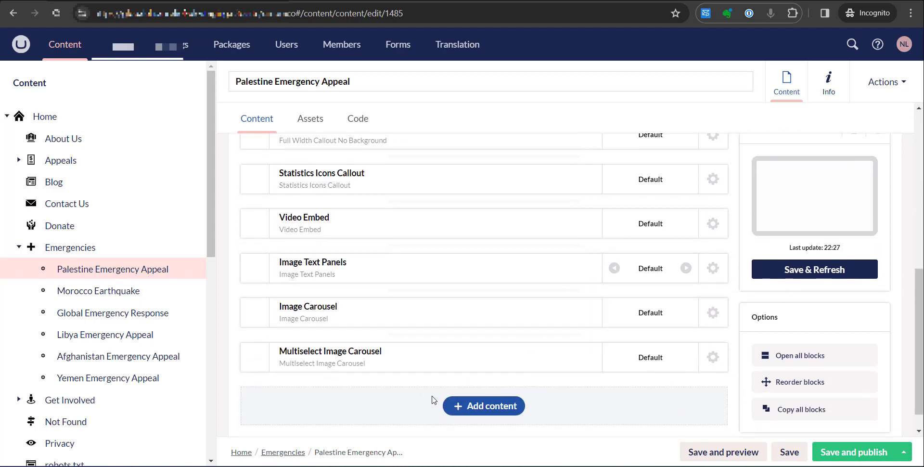
left_click(488, 411)
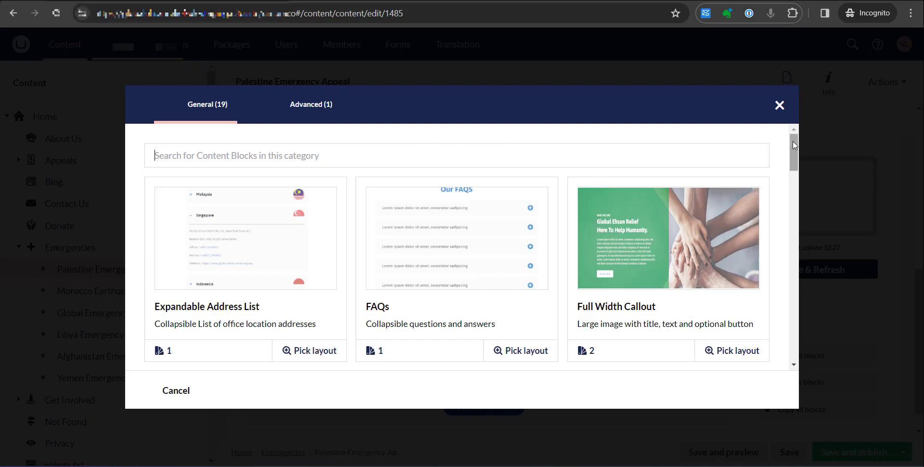
left_click_drag(794, 144, 791, 146)
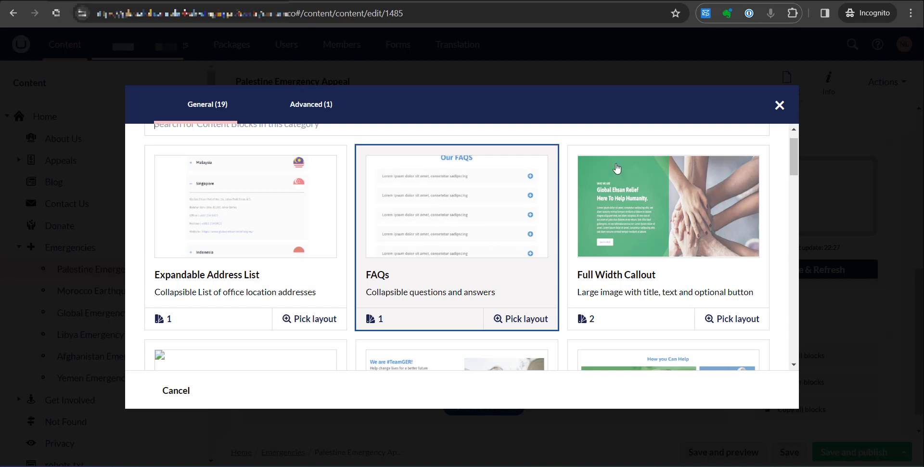
scroll(793, 157, "down", 3)
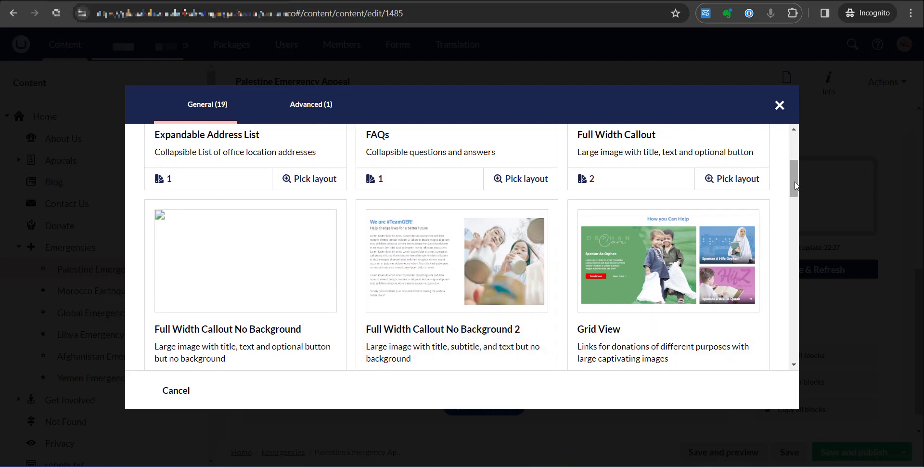
left_click_drag(795, 185, 787, 252)
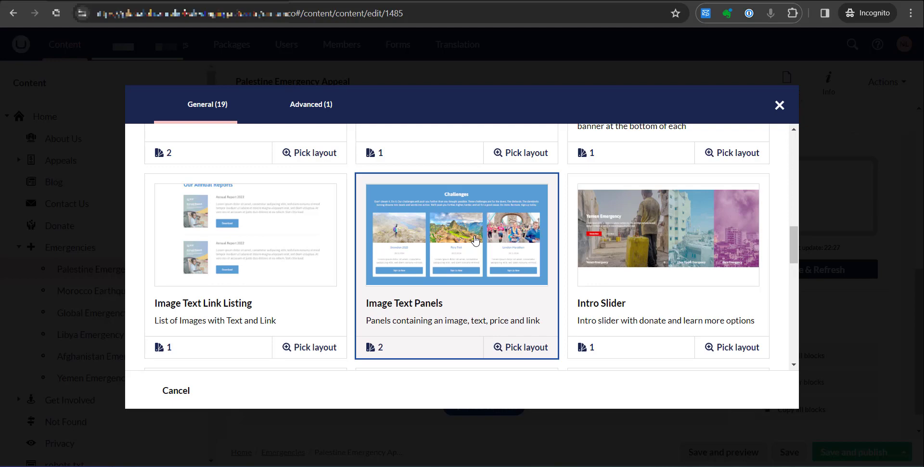
mouse_move(794, 239)
left_mouse_down()
mouse_move(788, 285)
mouse_move(790, 222)
mouse_move(787, 309)
mouse_move(790, 241)
left_mouse_up()
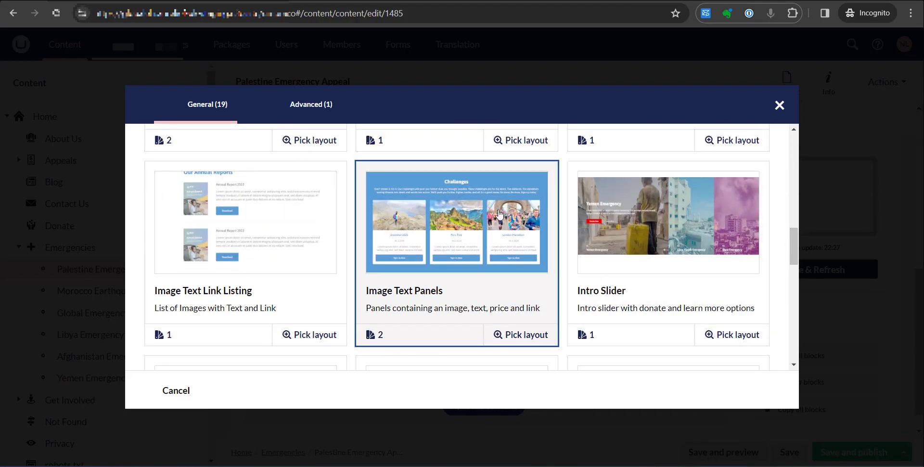
- Preview the layouts of the Image Text Panels block and insert the selected block into the page
left_click(474, 236)
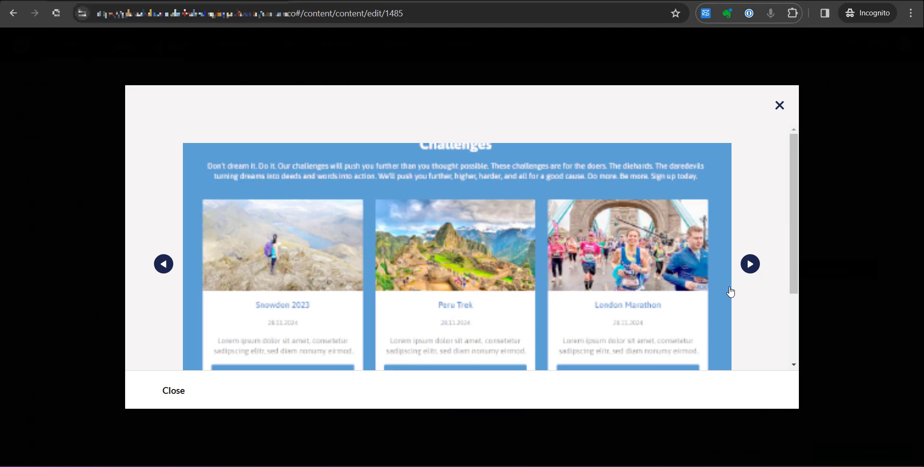
left_click(750, 264)
left_click(164, 263)
left_click(780, 106)
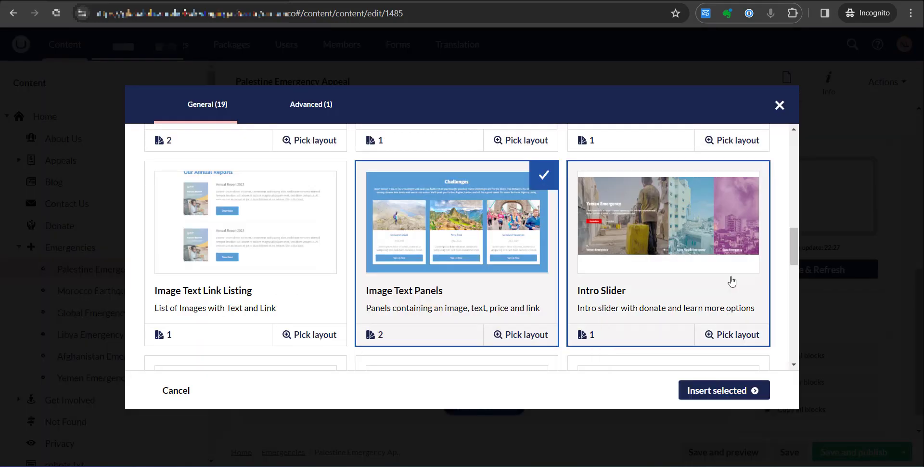
left_click(721, 391)
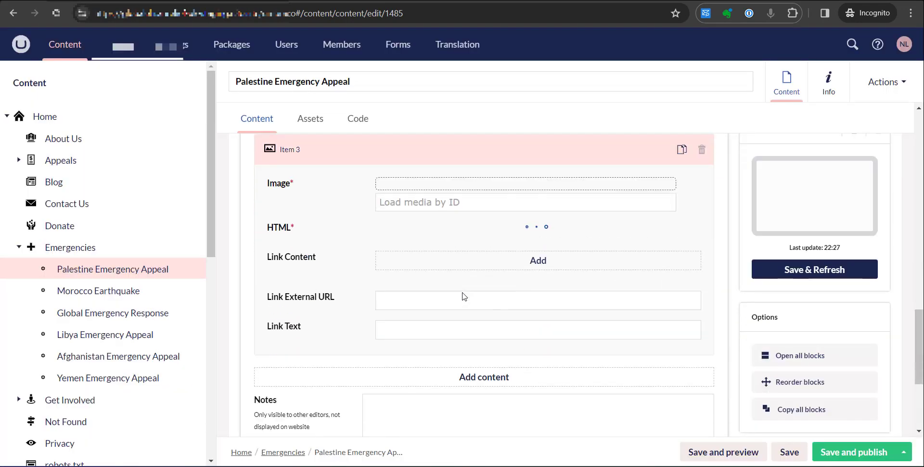
- Set the new Image Text Panels block's Ante Title to "Example 1" and its Title to "Example of tiles"
scroll(408, 206, "up", 6)
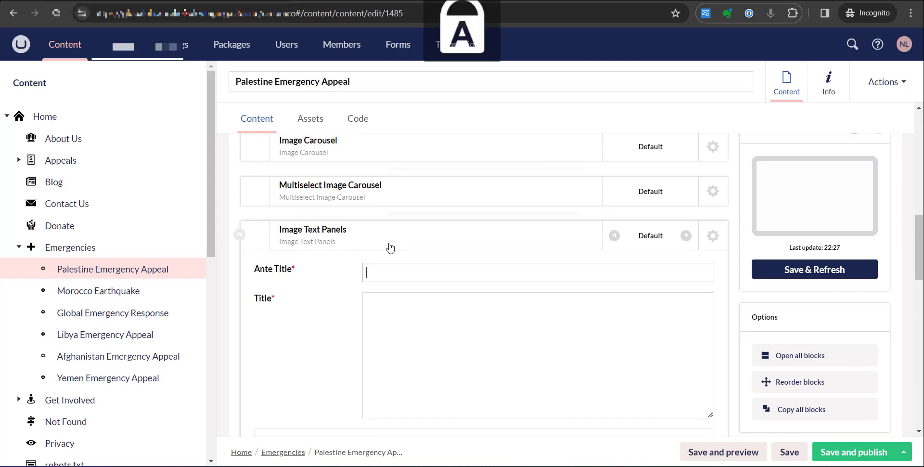
type("Example 1")
key("Tab")
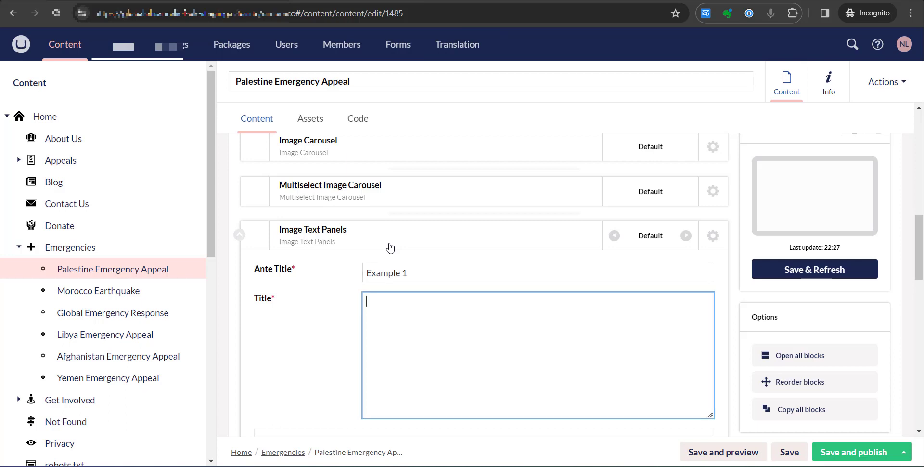
type("Example of tiles")
- Expand Item 1 of the new Image Text Panels block and examine its image and HTML fields
scroll(448, 246, "down", 3)
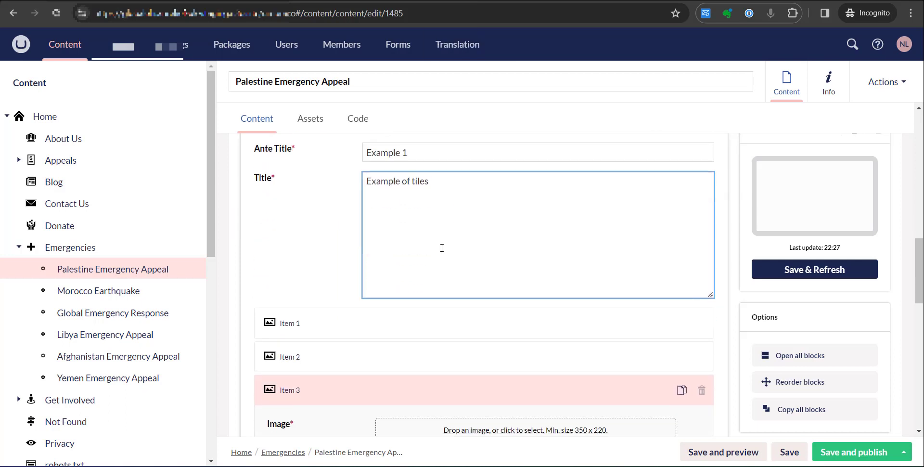
left_click(323, 329)
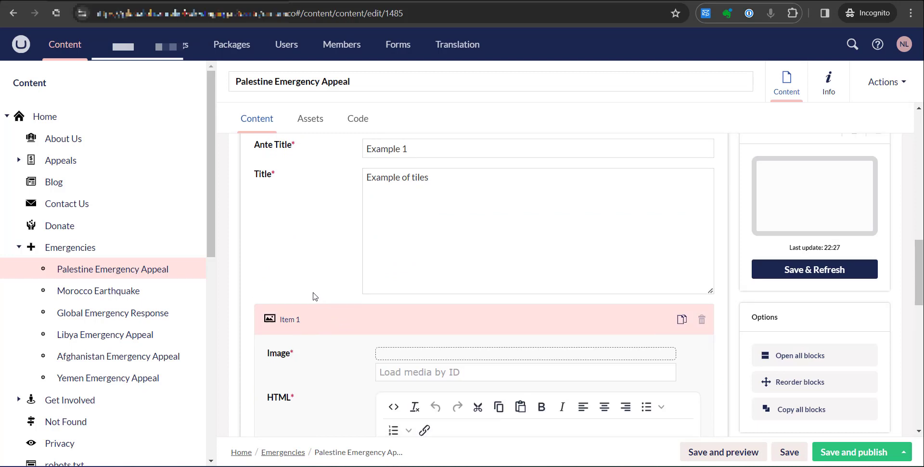
scroll(313, 294, "down", 1)
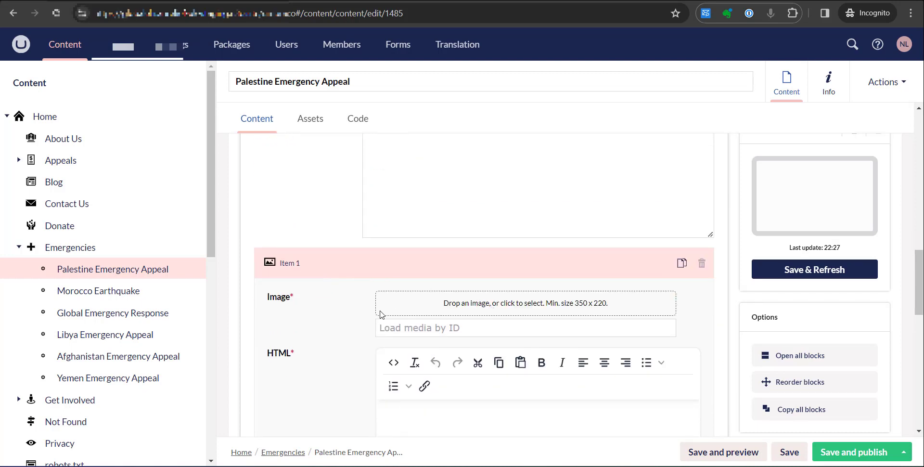
scroll(493, 314, "down", 1)
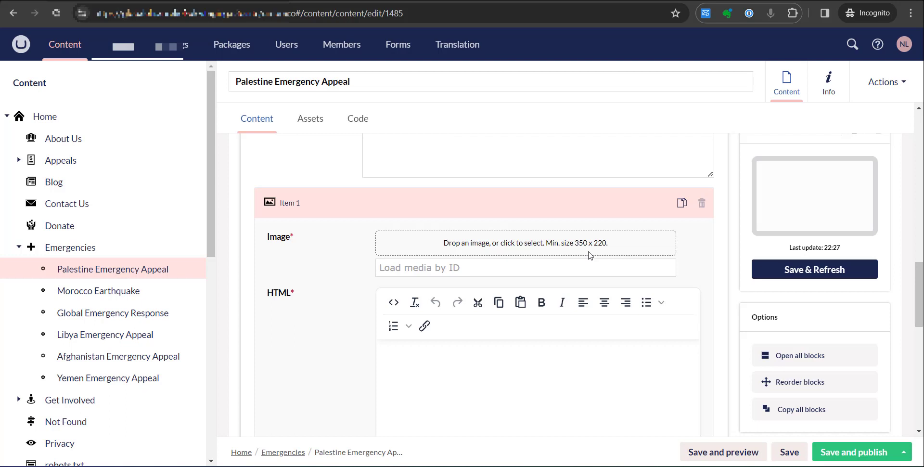
- Examine Item 1's link fields in the new Image Text Panels block and open its Link Content picker without choosing a page
scroll(518, 273, "down", 1)
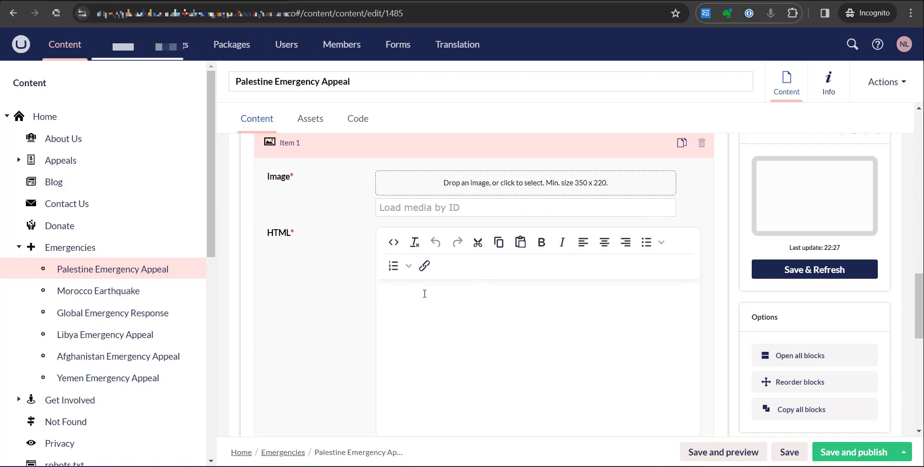
scroll(425, 294, "down", 2)
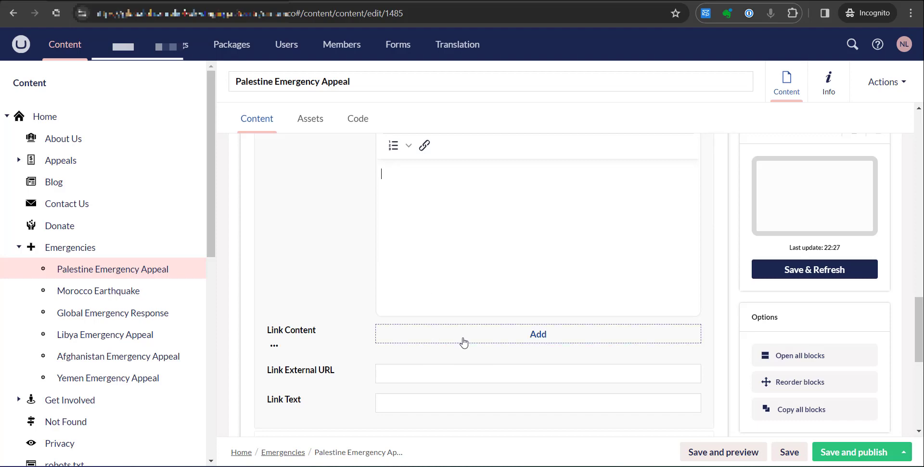
left_click(465, 341)
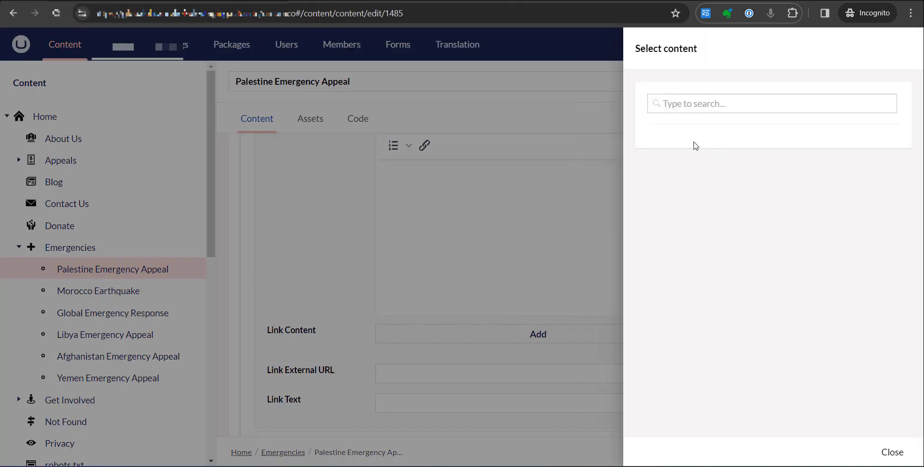
left_click(892, 452)
scroll(455, 200, "up", 5)
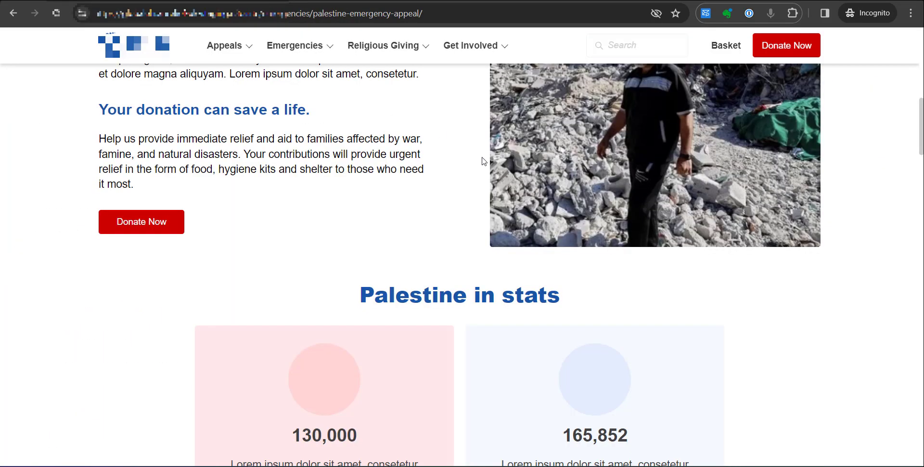
- Find the Choose Donation Amount section on the live page and expand the matching Image Text Panels block below Video Embed in the backoffice
left_click_drag(922, 127, 923, 291)
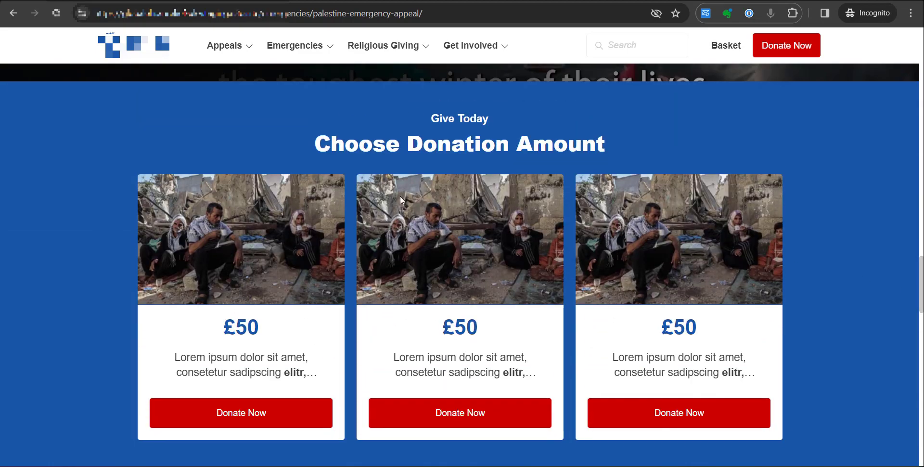
left_click(260, 1)
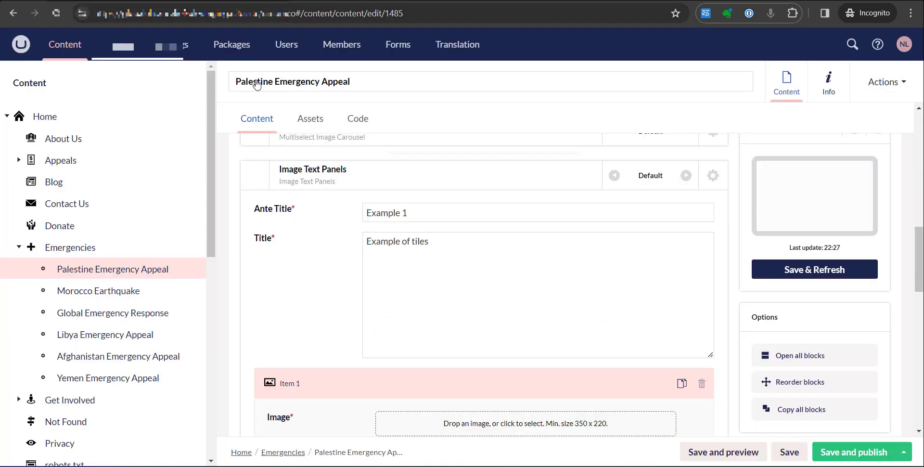
scroll(257, 306, "up", 3)
left_click(239, 294)
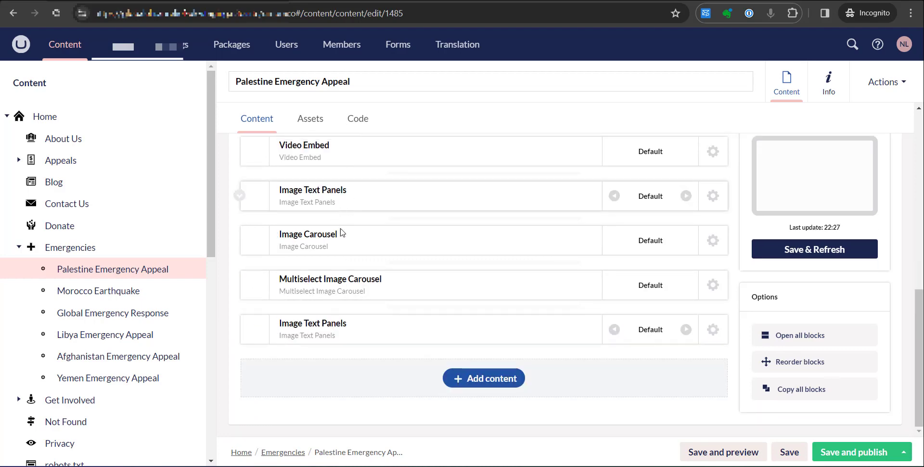
left_click(334, 191)
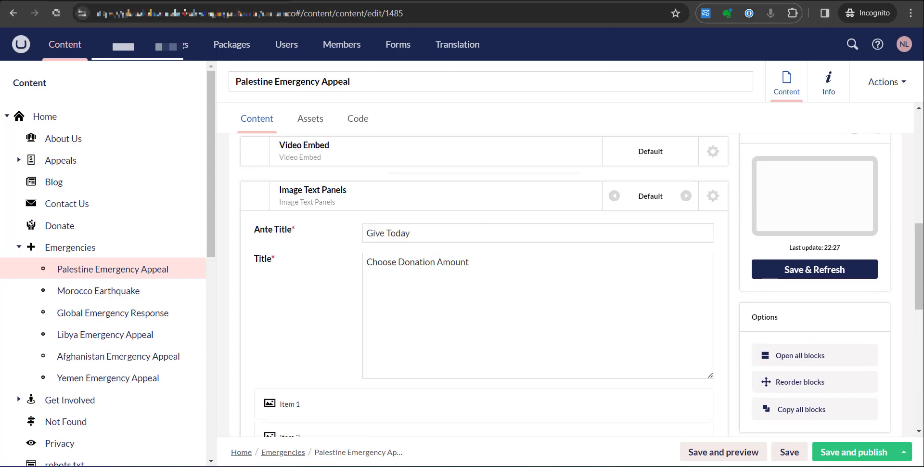
- Compare the block's Ante Title and Title with the headings of the Choose Donation Amount section on the live page
left_click(308, 1)
left_click_drag(490, 119, 431, 114)
left_click(431, 114)
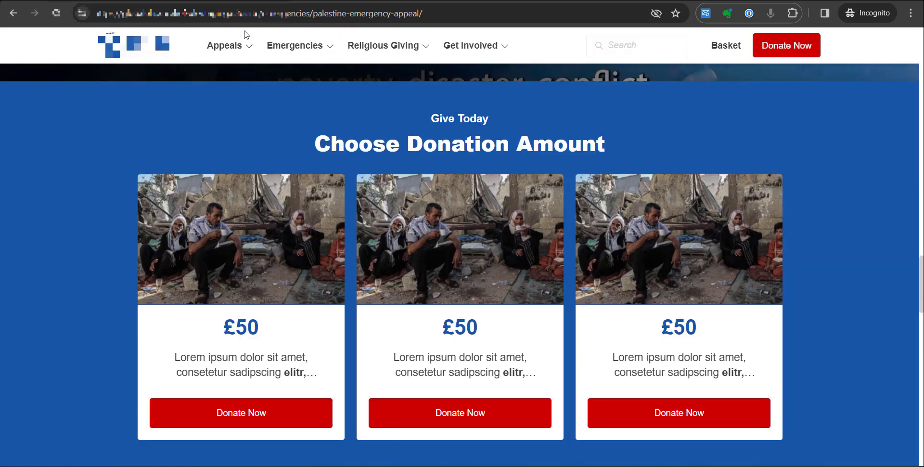
left_click(231, 1)
left_click_drag(469, 264, 367, 263)
left_click(308, 1)
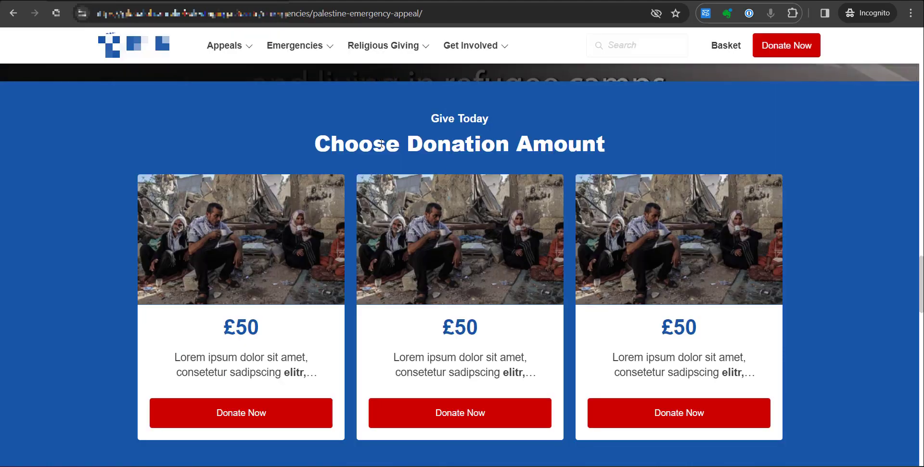
left_click_drag(374, 145, 598, 165)
left_click(599, 165)
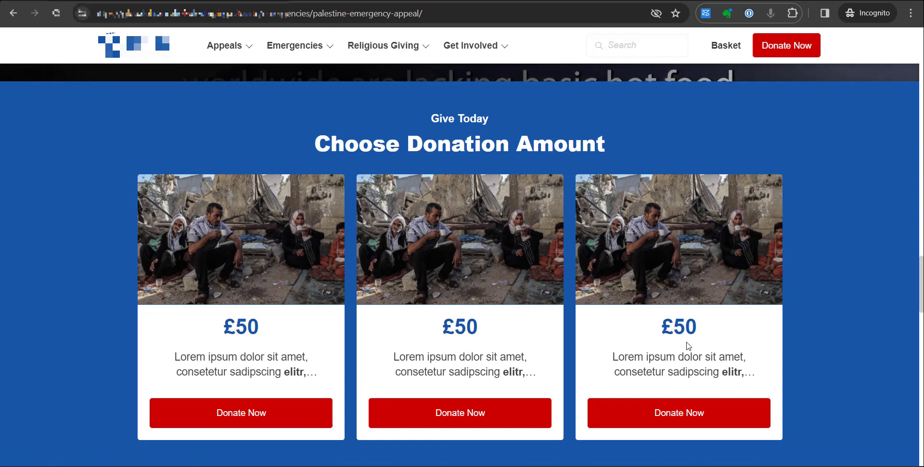
key("alt+Tab")
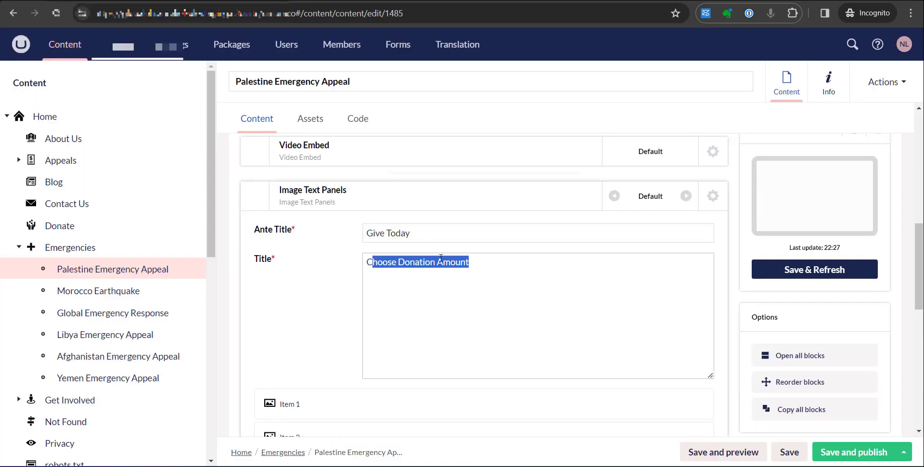
- Expand Item 2 of the Choose Donation Amount block and change the amount in its HTML text to £100
scroll(392, 309, "down", 3)
left_click(309, 320)
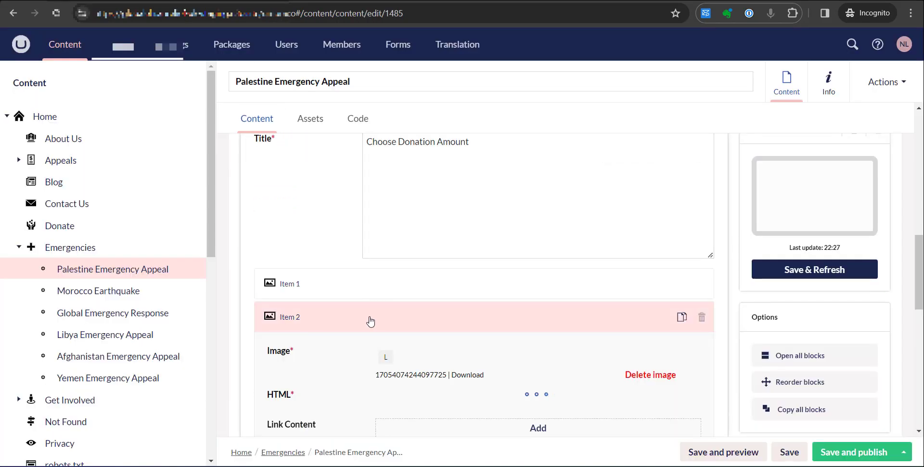
scroll(367, 317, "down", 3)
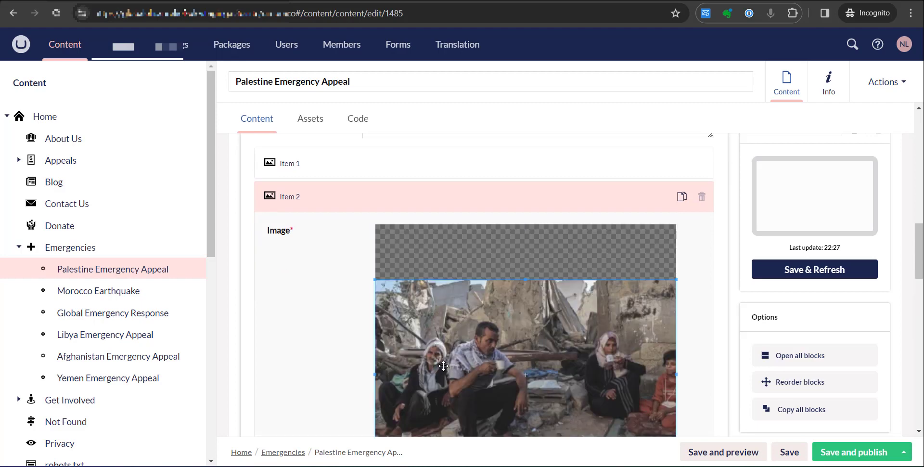
scroll(433, 347, "down", 6)
scroll(438, 333, "down", 1)
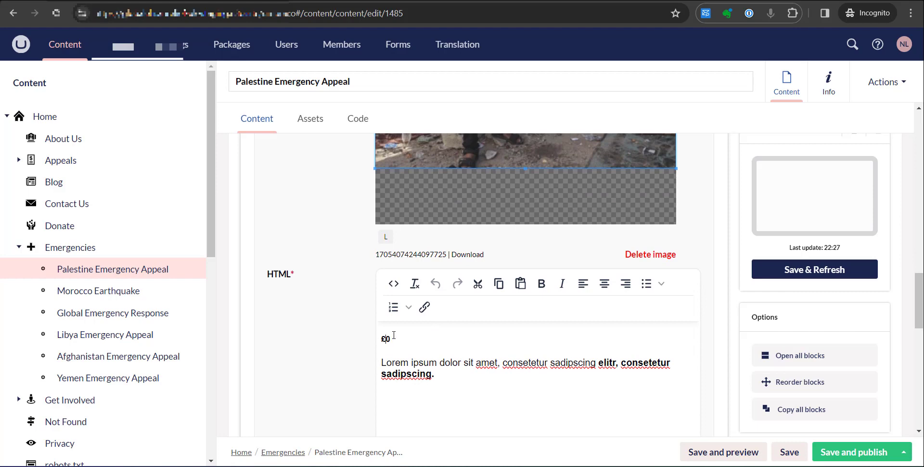
type("10")
left_click(461, 385)
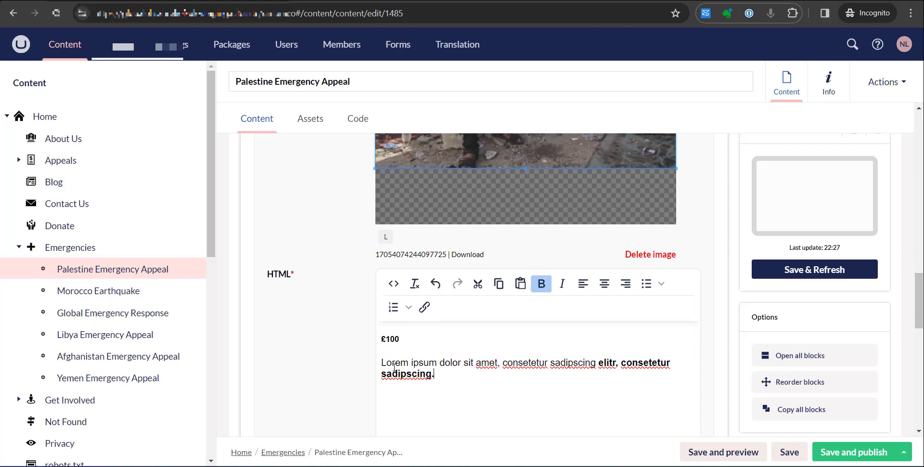
- Replace the placeholder paragraph in Item 2's HTML text with "This can provide a food parcel for a family"
left_click(394, 366)
triple_click(389, 365)
key("Caps_Lock")
type("T")
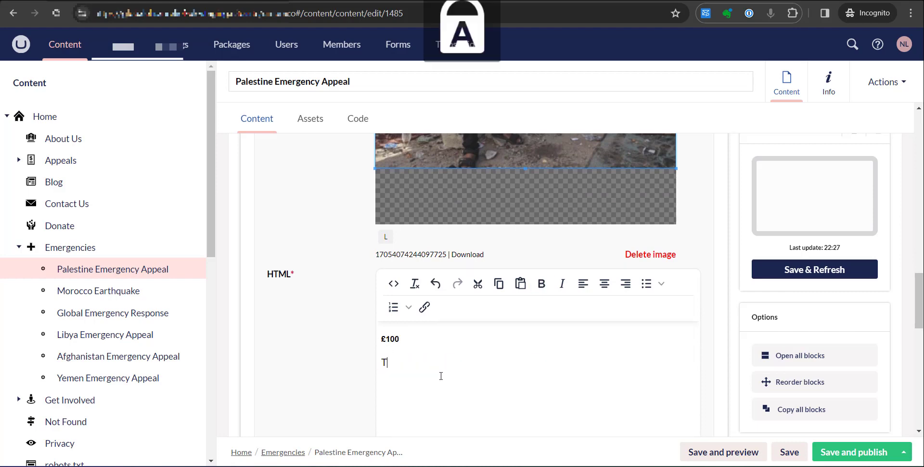
key("Caps_Lock")
type("his can provide ")
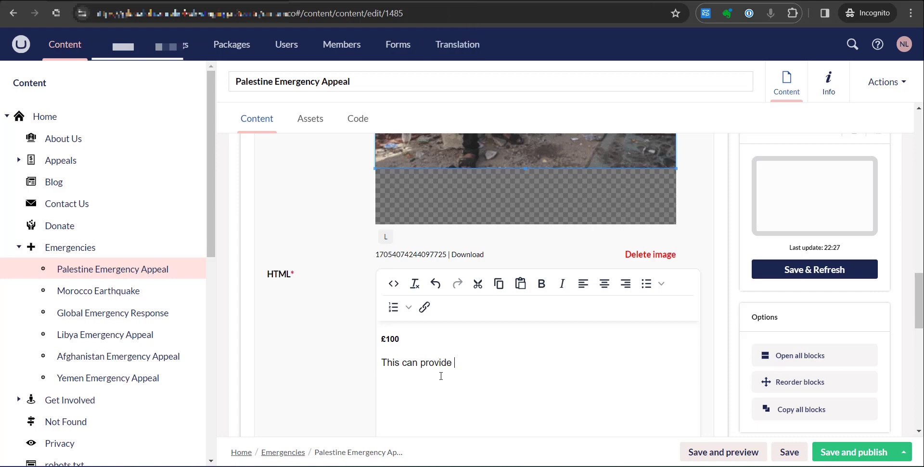
type("a food parcel for a family")
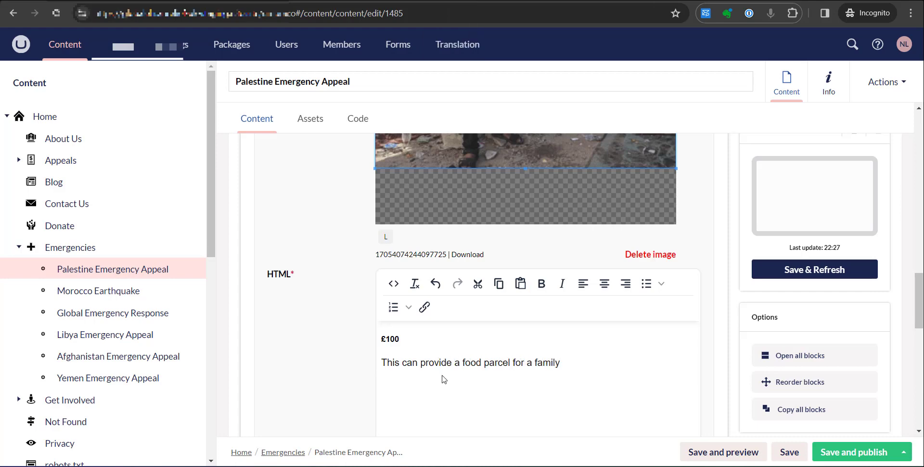
- Review Item 2's image and link settings and set its Link Text to "Purchase now"
scroll(557, 270, "up", 3)
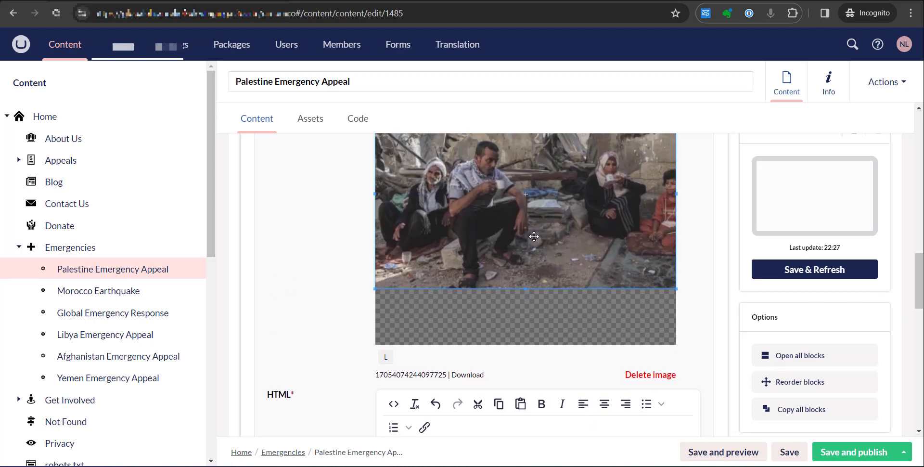
scroll(530, 245, "down", 3)
scroll(513, 265, "down", 3)
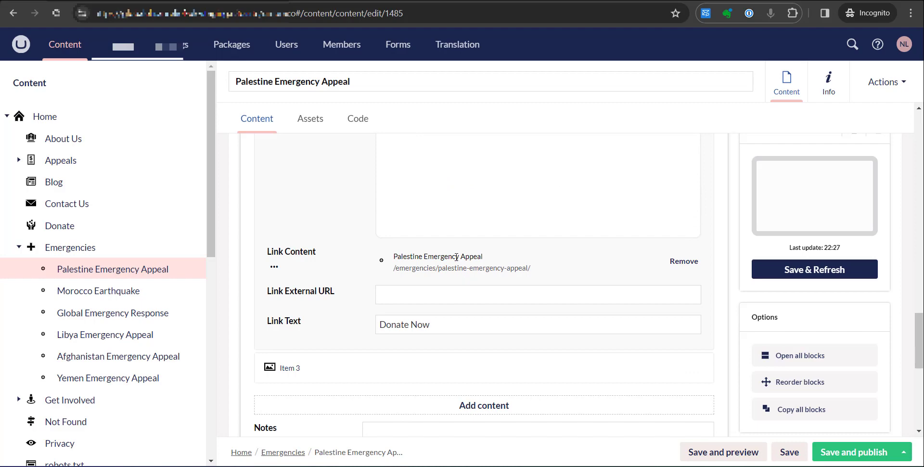
scroll(456, 257, "down", 3)
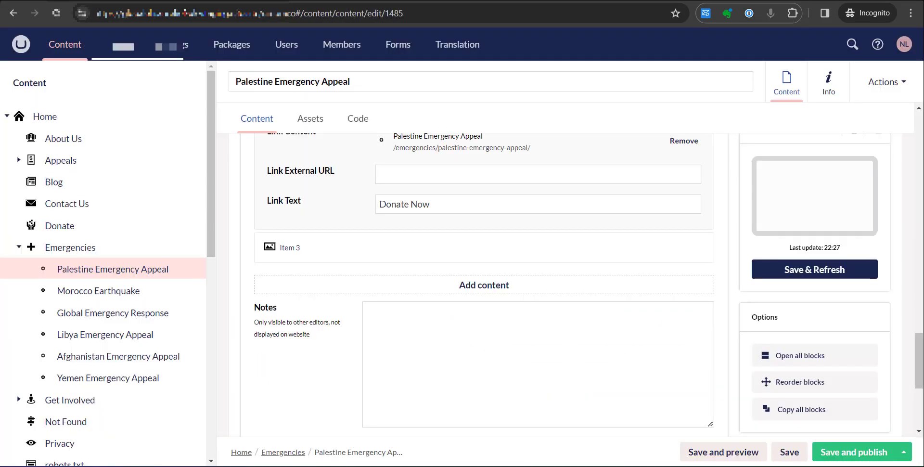
left_click_drag(446, 206, 322, 204)
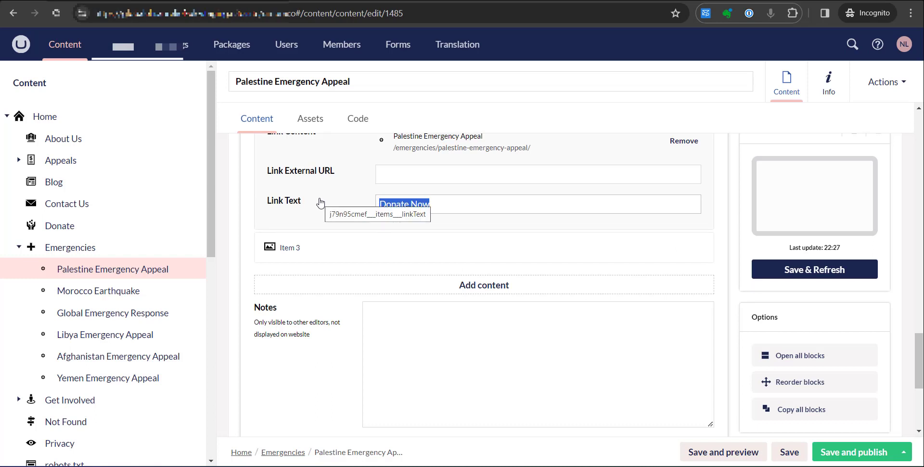
type("Purchase n")
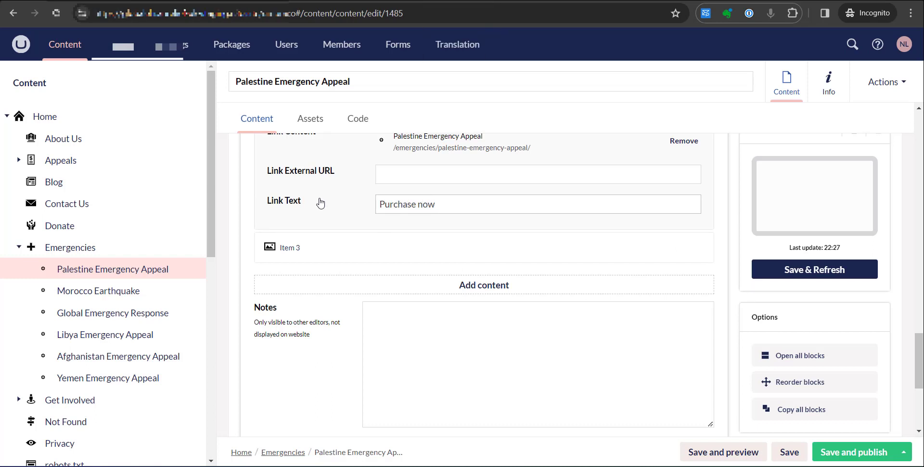
- Delete the Image Text Panels block below the Multiselect Image Carousel, and save and publish the page
scroll(405, 293, "down", 5)
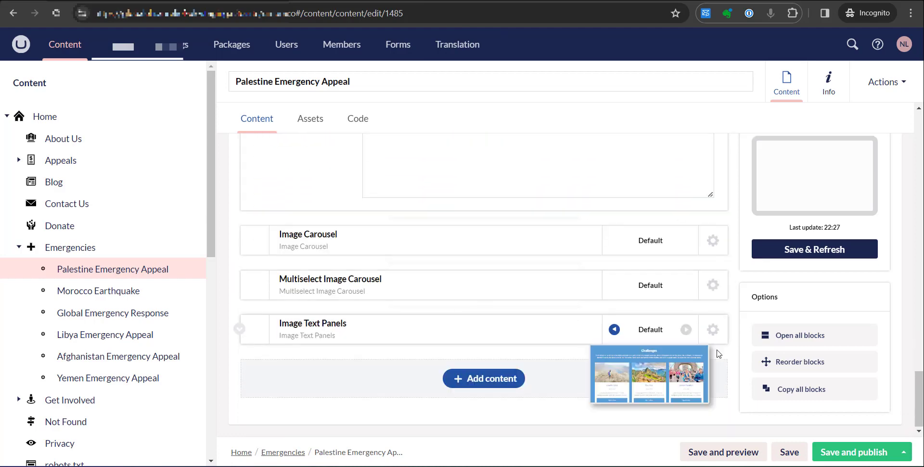
left_click(713, 330)
left_click(789, 338)
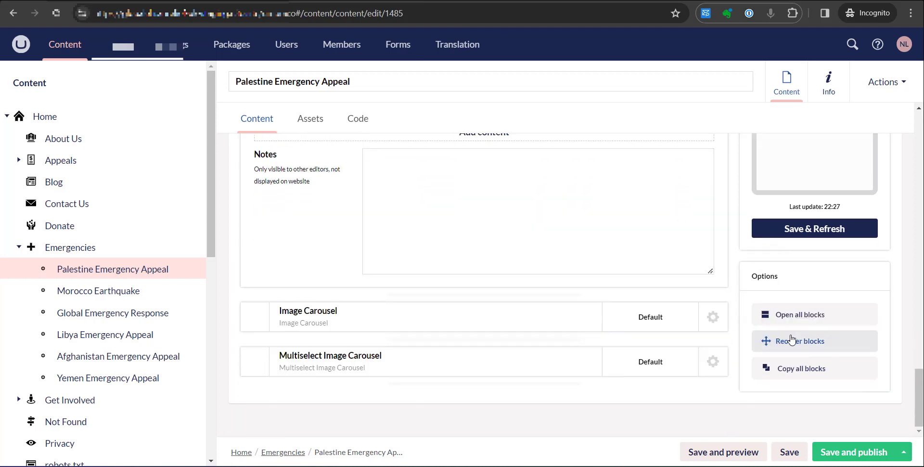
left_click(846, 451)
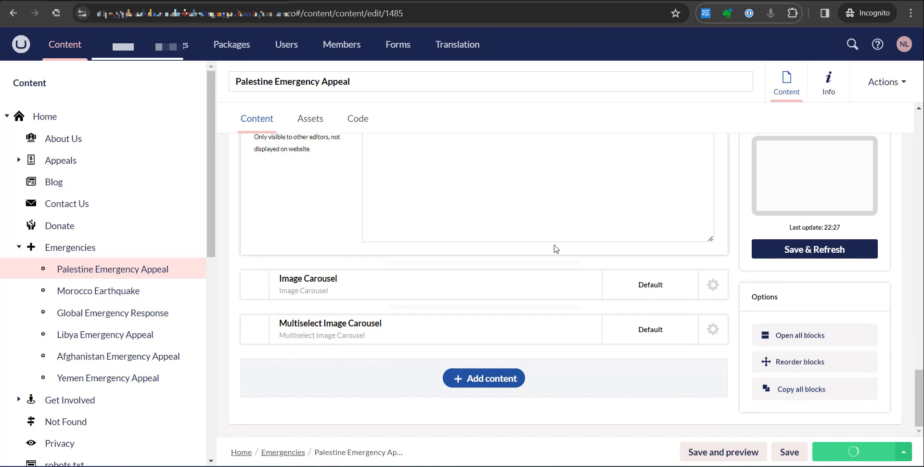
- Reload the live Palestine Emergency Appeal page and check the middle tile of the Choose Donation Amount section
left_click(232, 1)
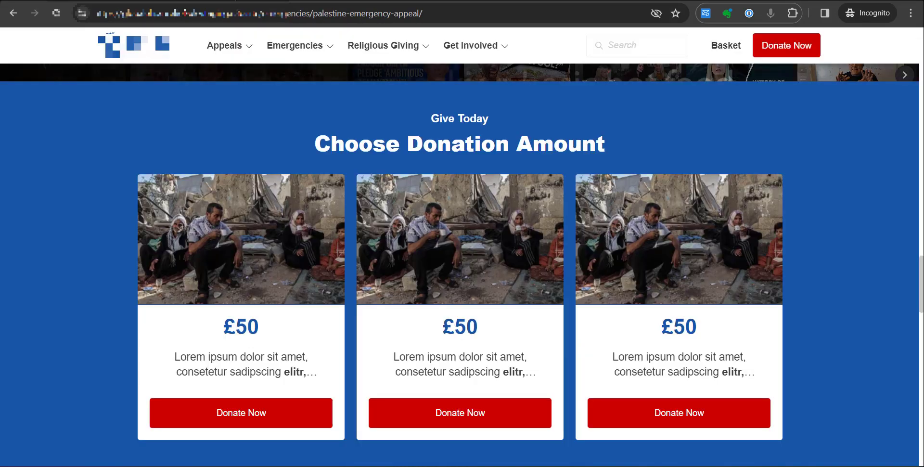
left_click(57, 14)
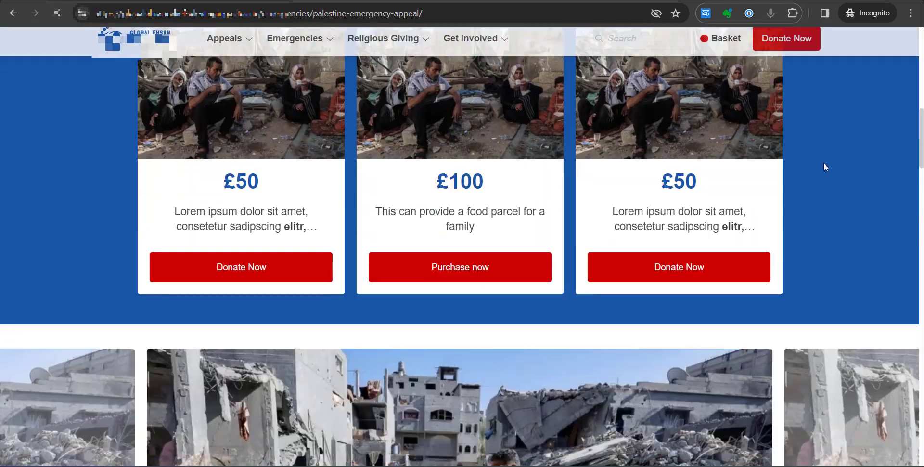
scroll(582, 187, "up", 3)
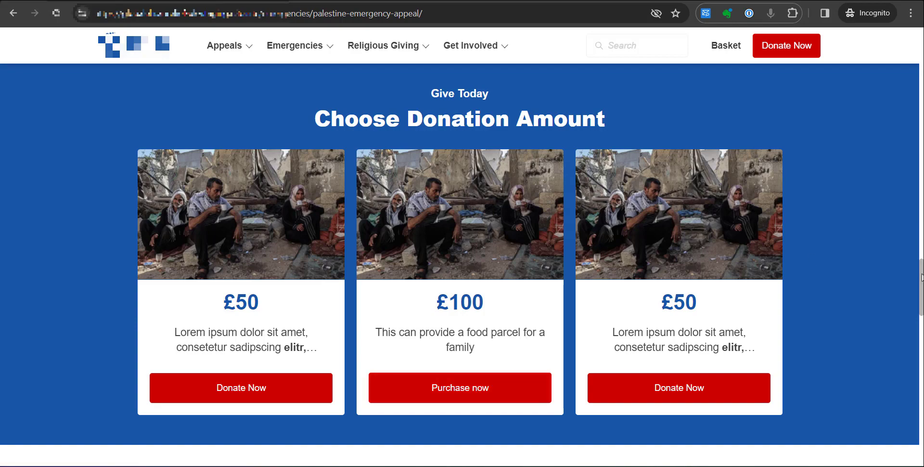
mouse_move(922, 277)
left_mouse_down()
mouse_move(922, 336)
mouse_move(922, 276)
left_mouse_up()
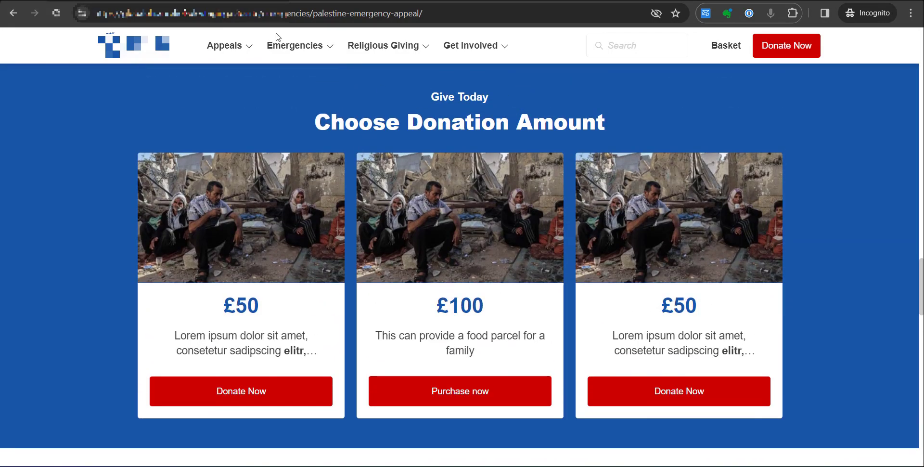
- Return to the backoffice and collapse the Choose Donation Amount Image Text Panels block
key("ctrl+Tab")
scroll(368, 236, "up", 12)
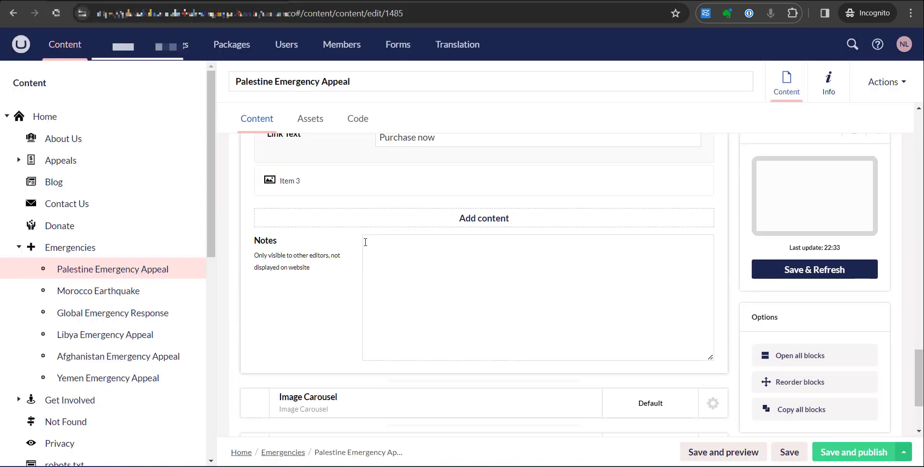
scroll(403, 243, "up", 8)
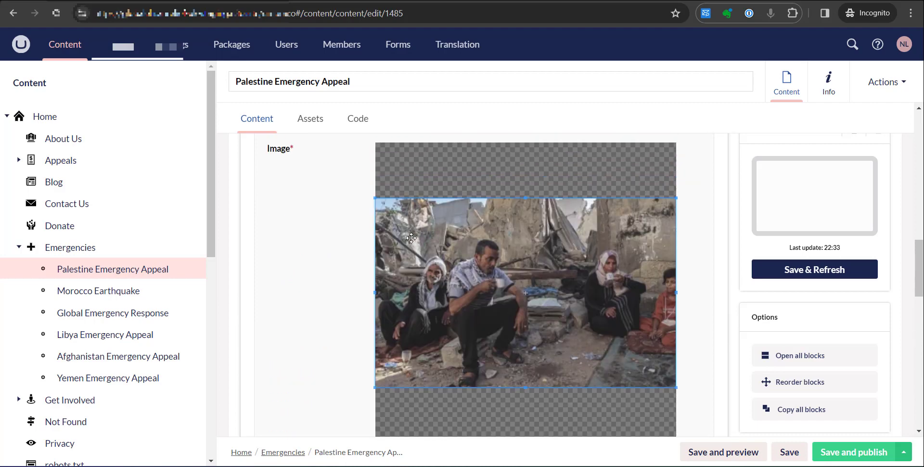
scroll(413, 242, "down", 2)
scroll(422, 228, "up", 2)
scroll(422, 221, "up", 2)
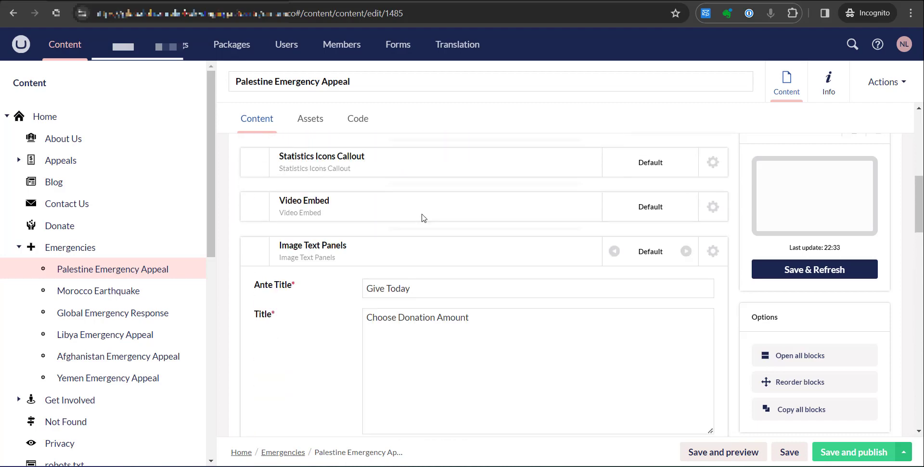
left_click(426, 245)
mouse_move(429, 236)
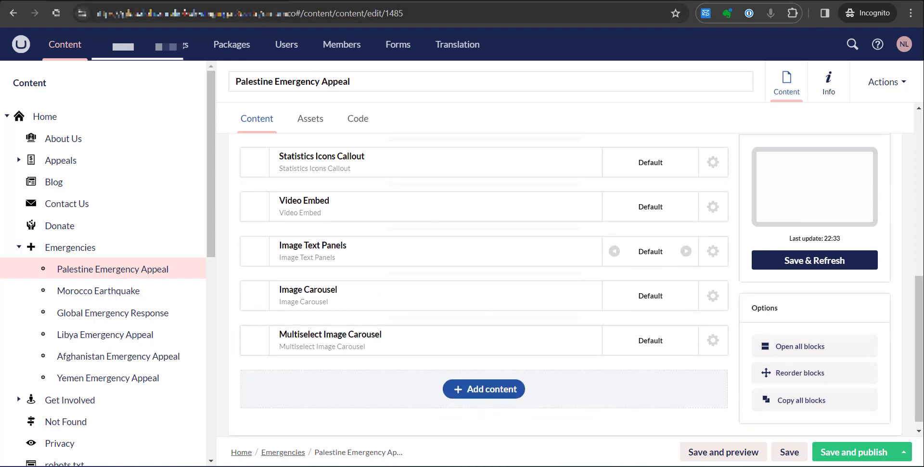
- Check the Choose Donation Amount section and the main navigation on the live site, and return to the backoffice
left_click(332, 1)
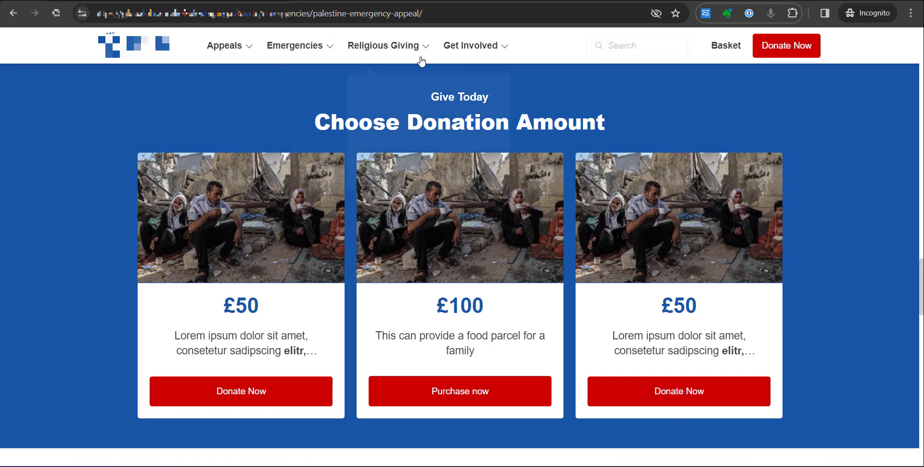
mouse_move(483, 59)
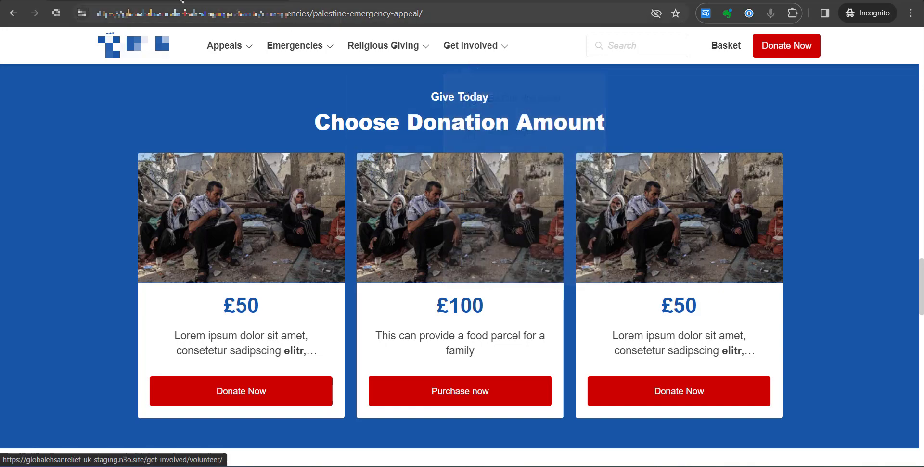
left_click(178, 0)
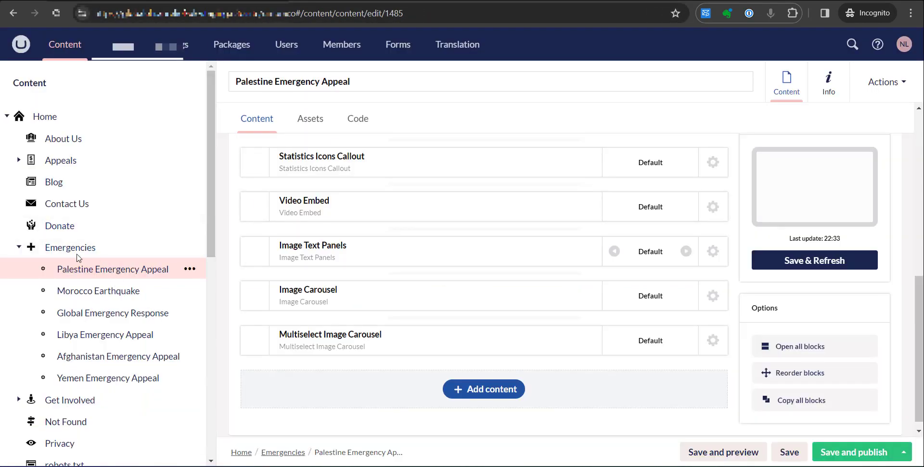
- Collapse Emergencies in the content tree and open the About Us page for editing, down to its content blocks
left_click(18, 247)
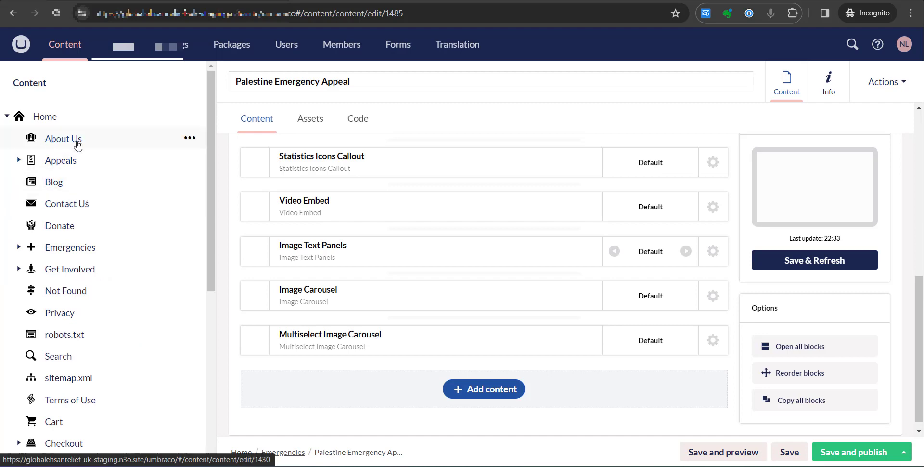
left_click(63, 139)
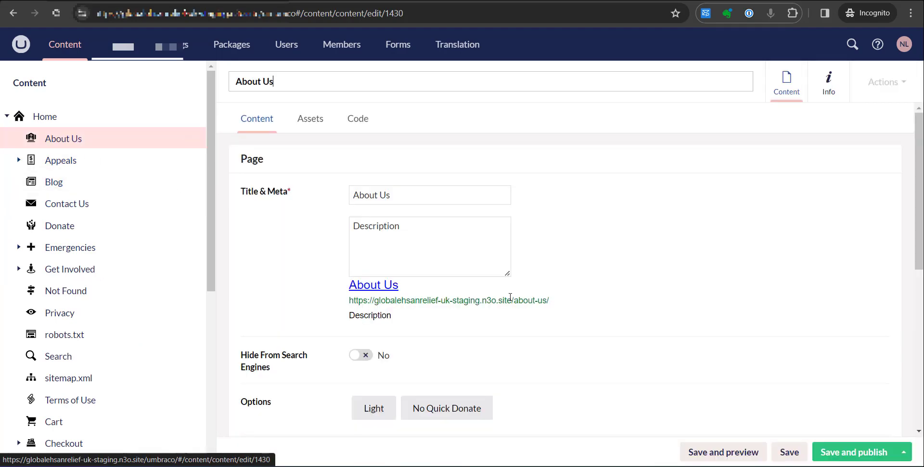
scroll(471, 323, "down", 5)
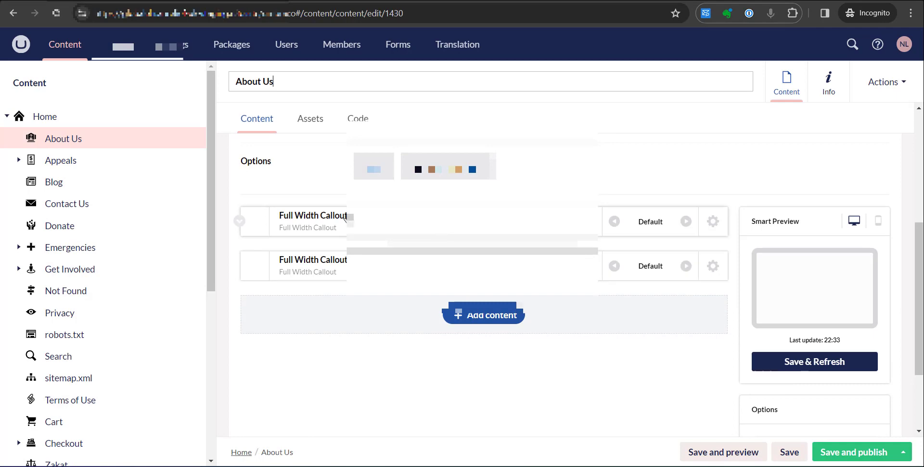
- Expand the first Full Width Callout block on the About Us page and review its image, HTML, link and notes fields
left_click(346, 219)
scroll(471, 284, "down", 2)
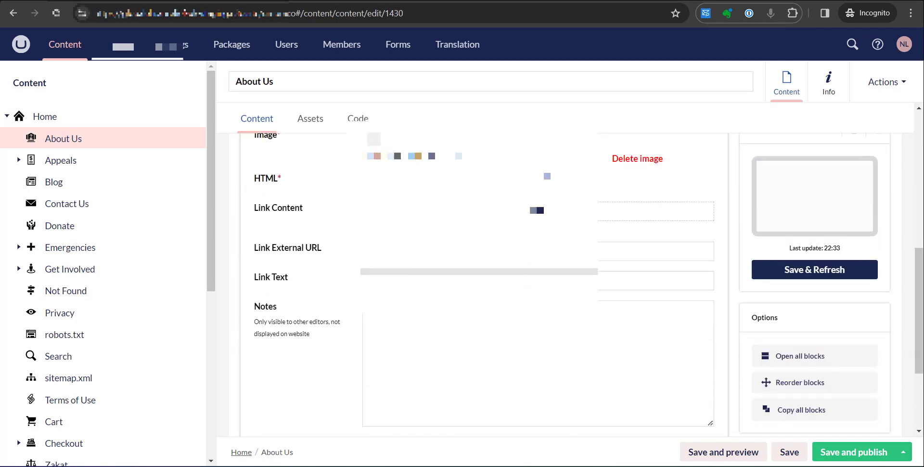
scroll(481, 284, "down", 2)
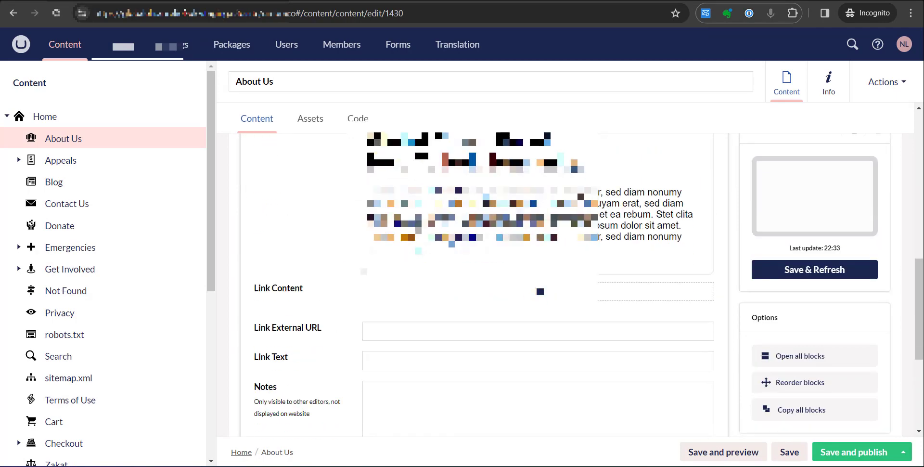
scroll(401, 329, "down", 2)
scroll(401, 328, "down", 2)
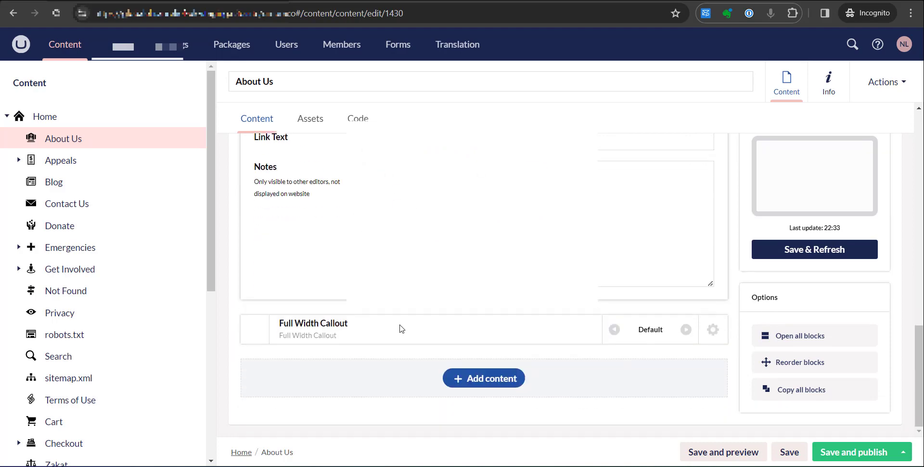
left_click(375, 327)
left_click(392, 331)
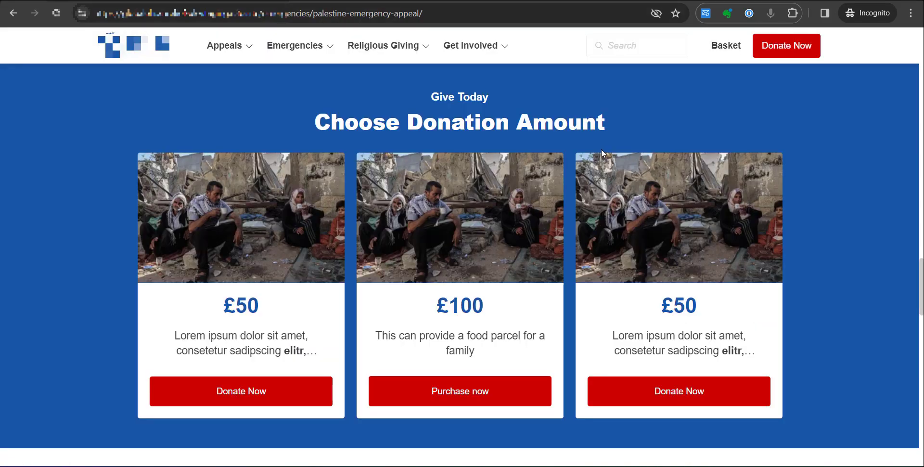
- Open the Who We Are page under Get Involved on the live site
scroll(602, 150, "up", 5)
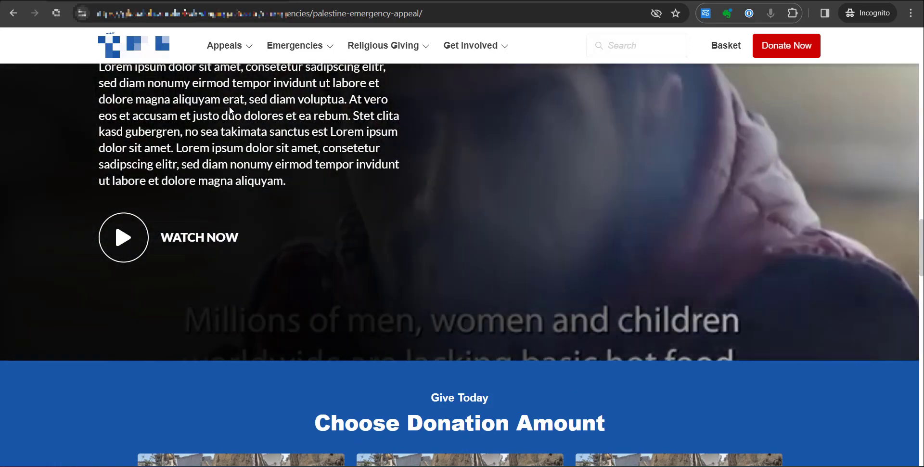
mouse_move(471, 53)
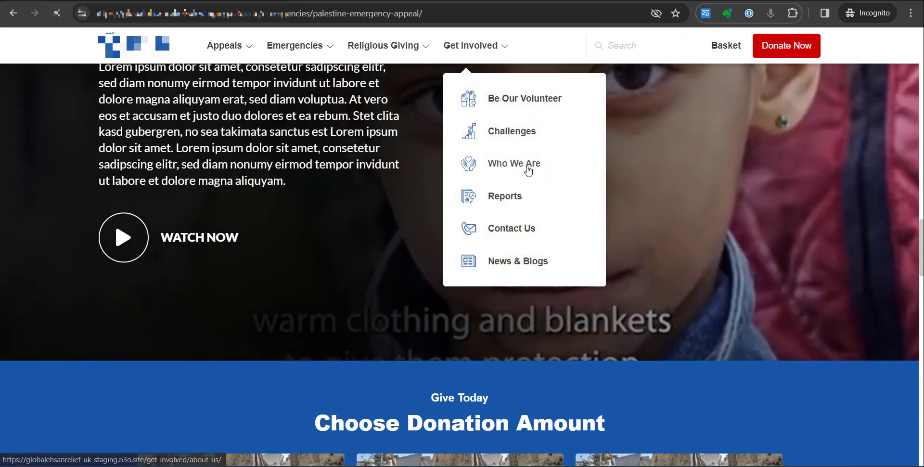
left_click(526, 176)
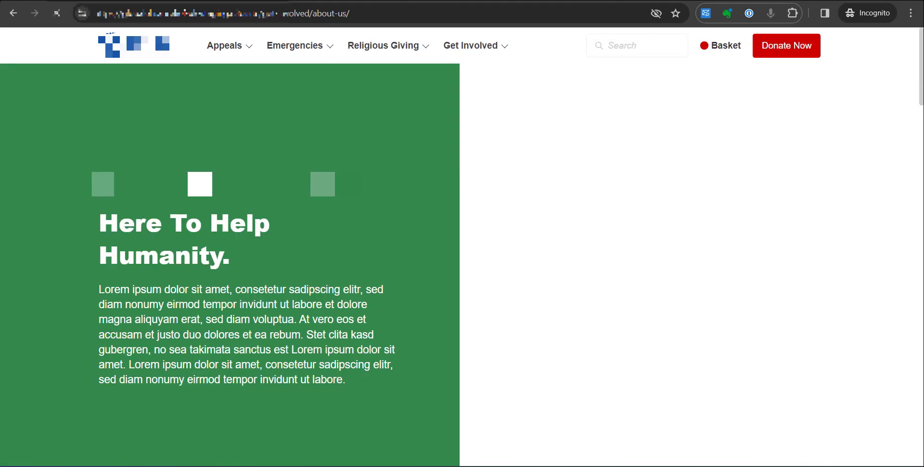
- Return to the backoffice, slightly narrow the content tree and recheck the first Full Width Callout's text on the About Us page
left_click(164, 1)
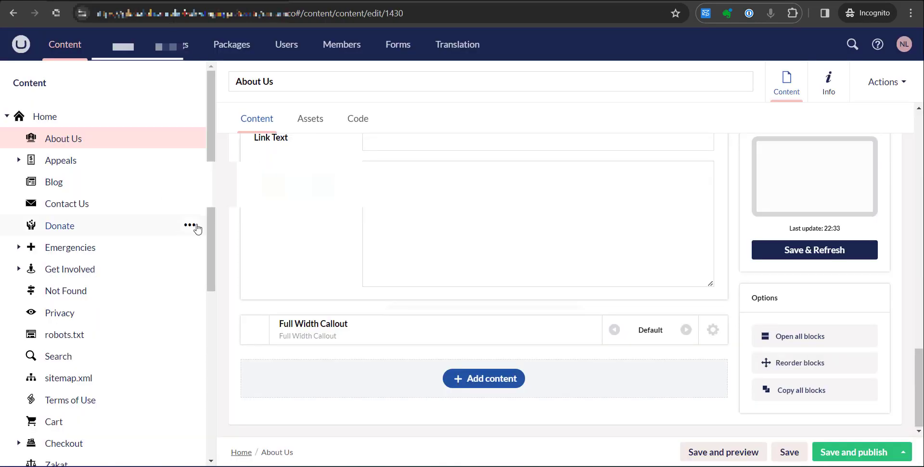
mouse_move(212, 250)
left_mouse_down()
mouse_move(201, 312)
mouse_move(204, 239)
left_mouse_up()
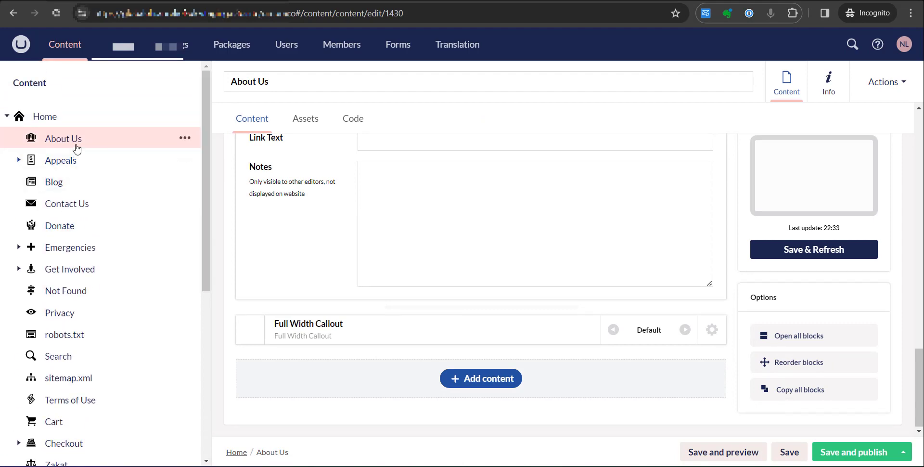
scroll(571, 315, "up", 6)
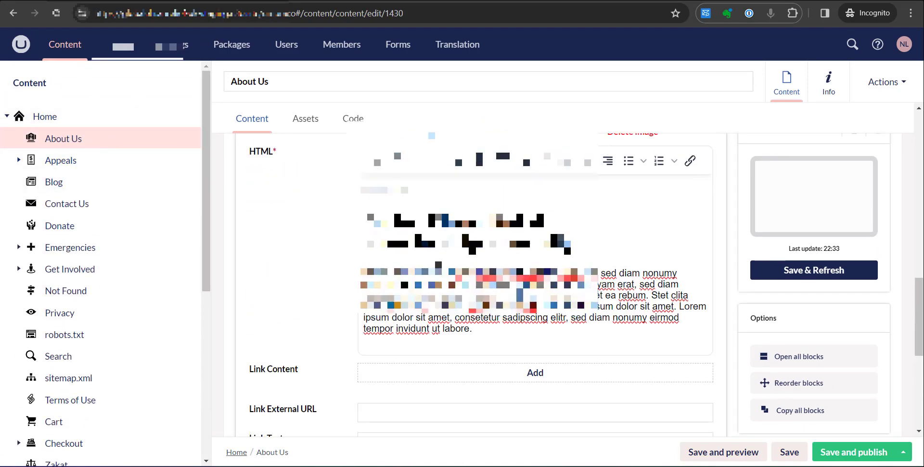
scroll(533, 250, "down", 4)
scroll(425, 340, "down", 2)
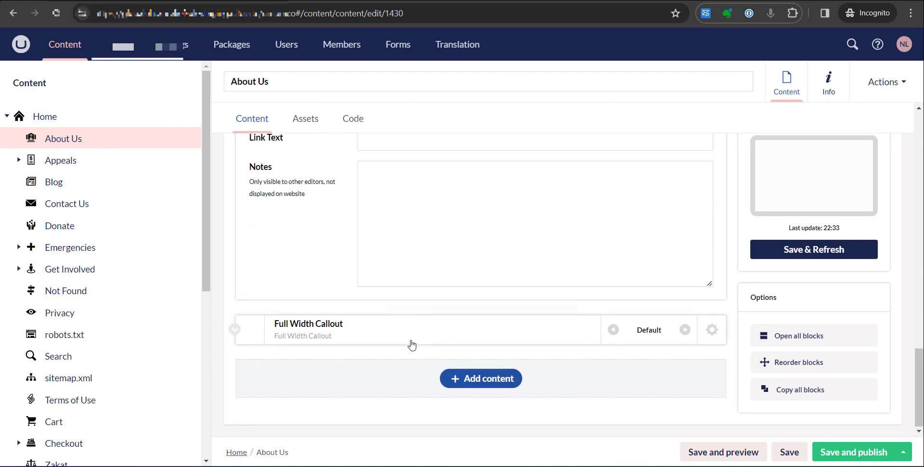
- Expand the second Full Width Callout block and review its image, HTML text and link settings alongside the live Who We Are page
left_click(415, 326)
scroll(415, 326, "down", 5)
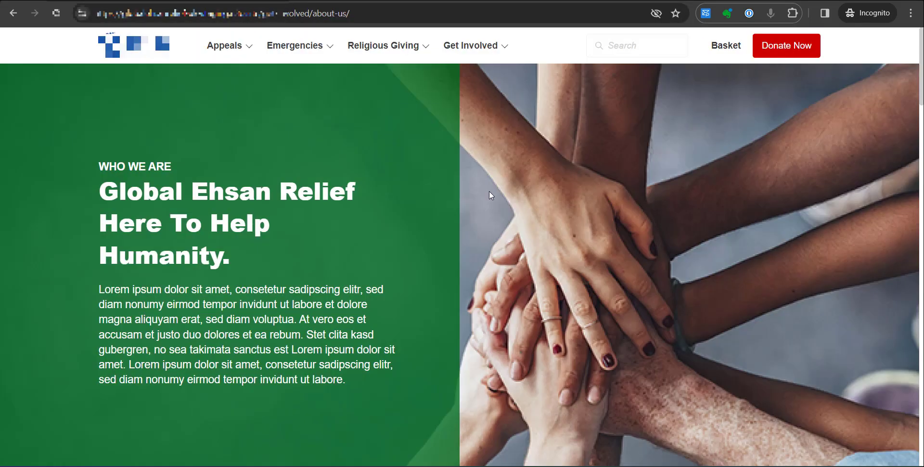
scroll(489, 192, "down", 8)
scroll(581, 135, "up", 1)
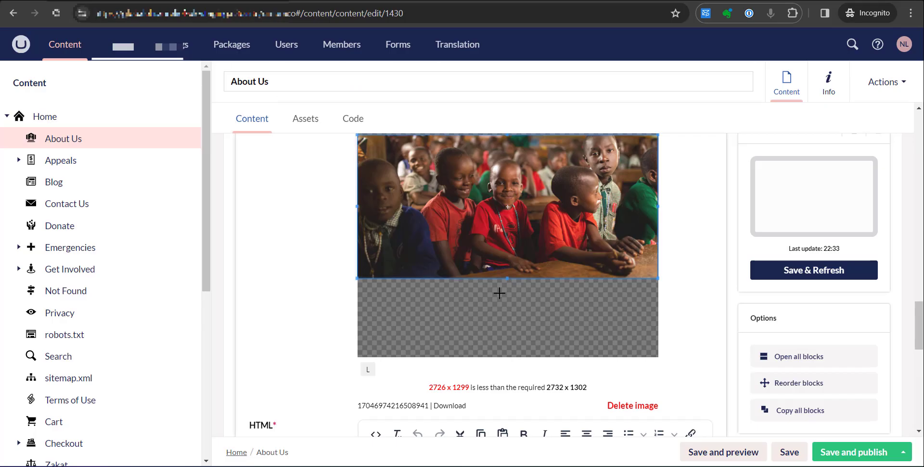
scroll(481, 300, "down", 3)
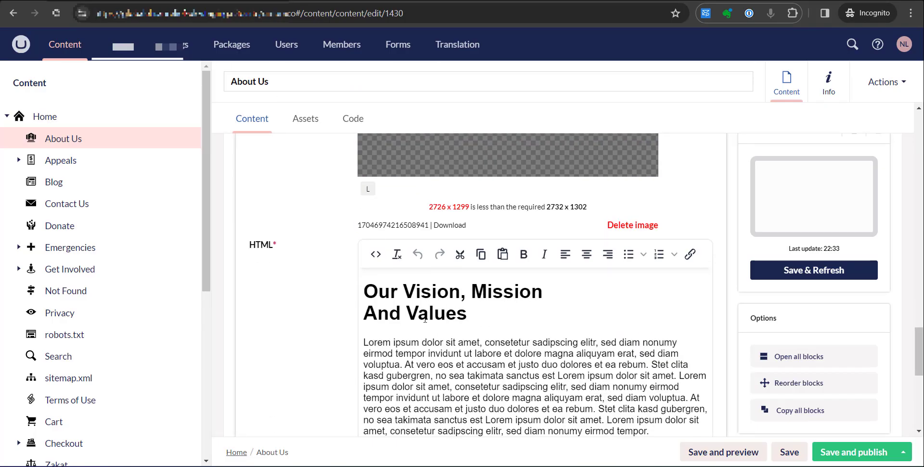
scroll(426, 318, "down", 1)
scroll(433, 323, "down", 5)
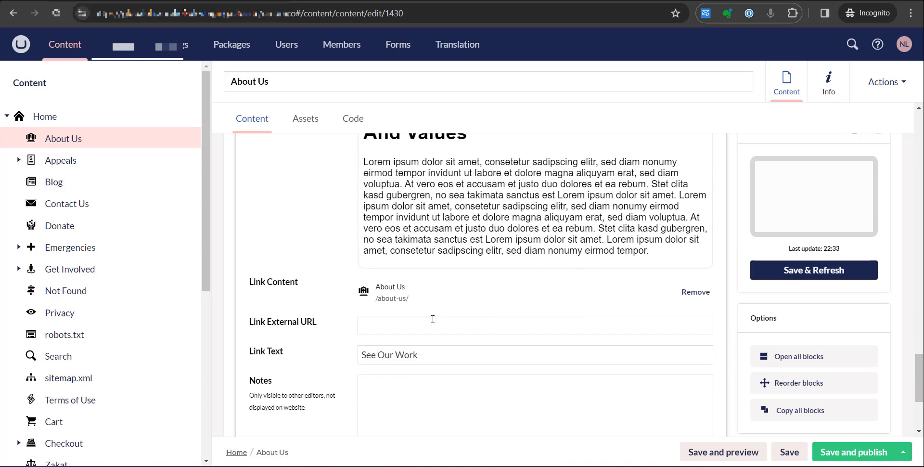
- View the content blocks available for the About Us page and close the picker without adding one
left_click(473, 377)
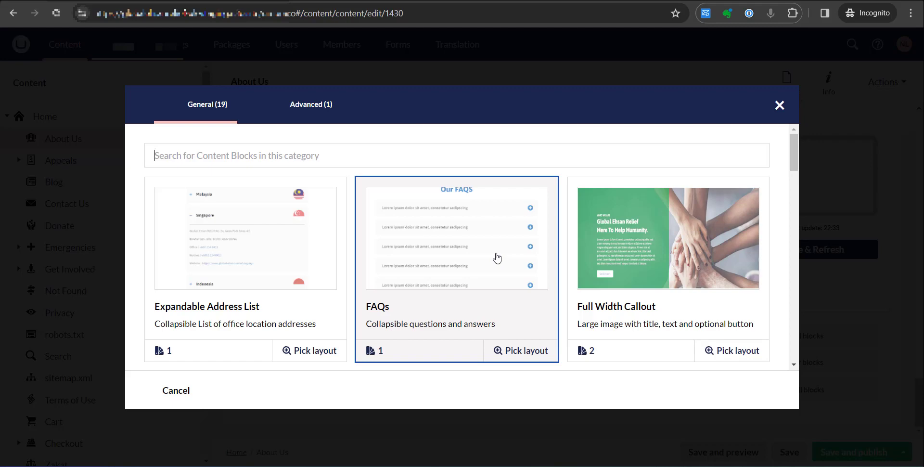
left_click(780, 105)
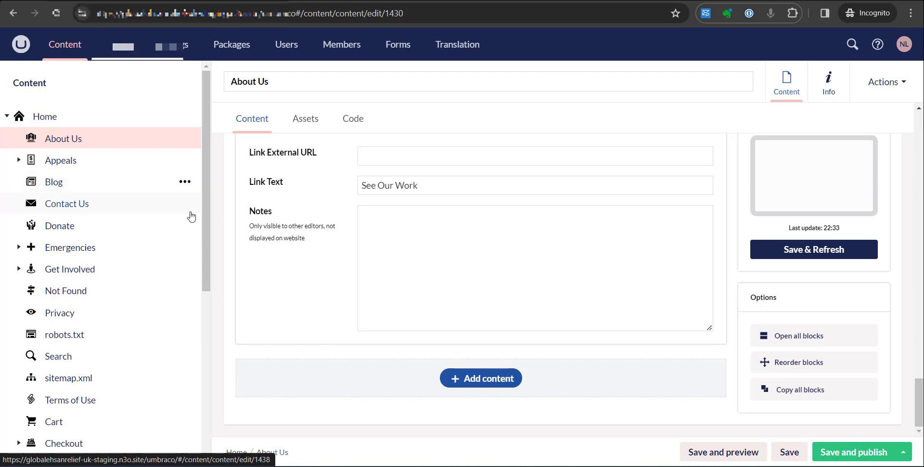
- Collapse Home in the content tree, then expand Giving to view its child nodes and collapse it again
scroll(120, 371, "down", 3)
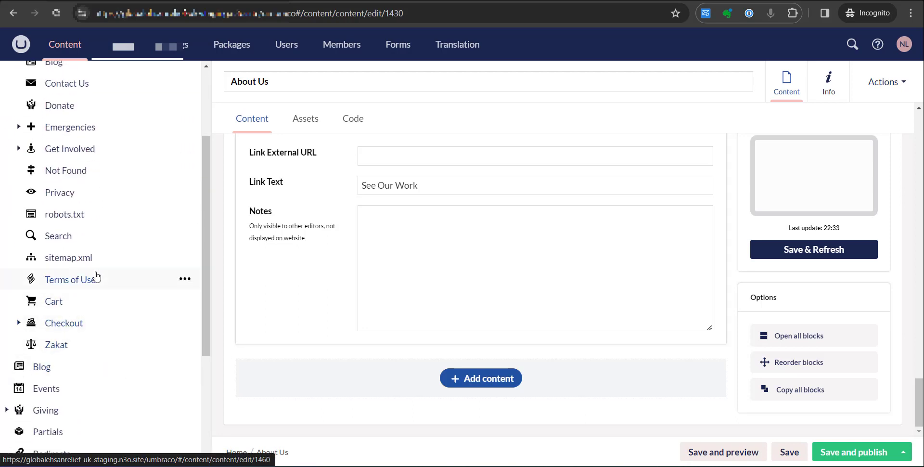
scroll(96, 277, "up", 3)
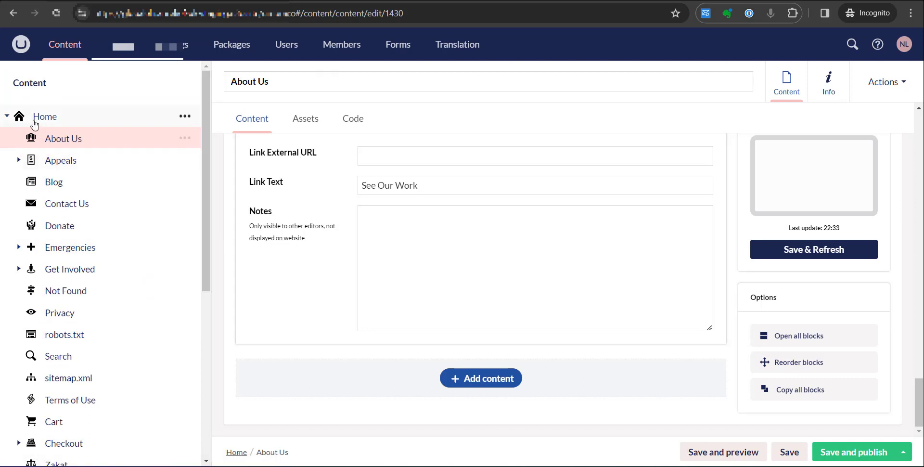
left_click(7, 117)
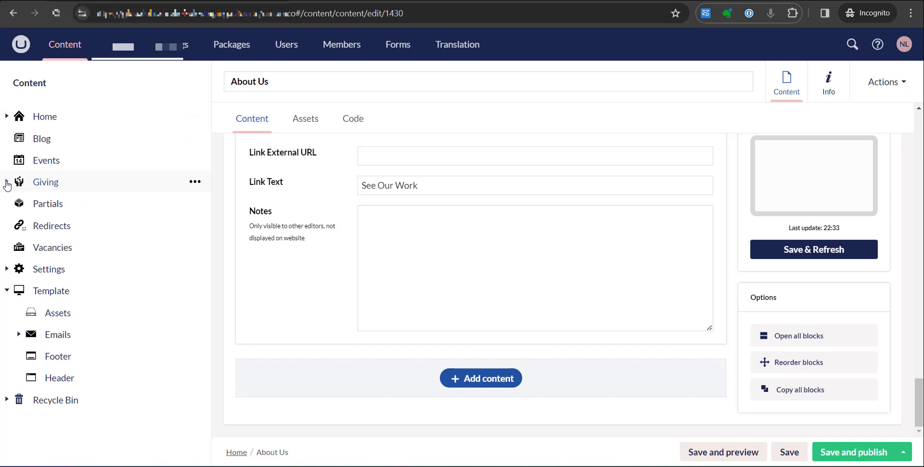
left_click(7, 183)
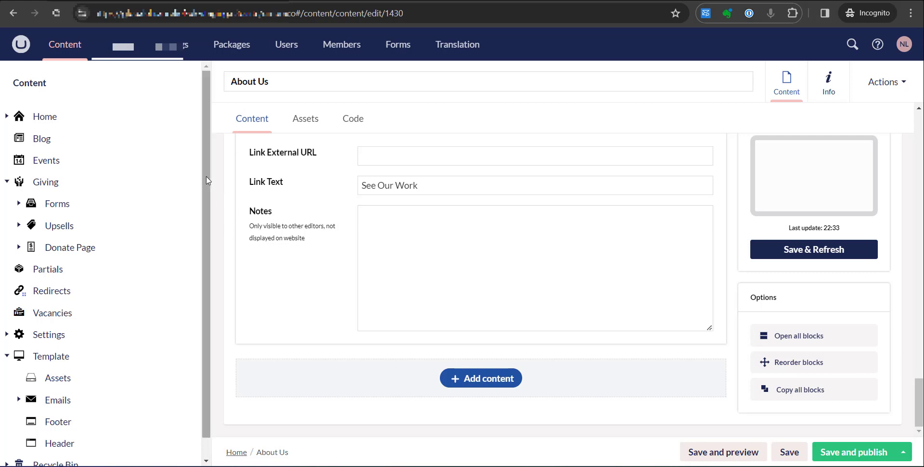
left_click_drag(206, 176, 203, 201)
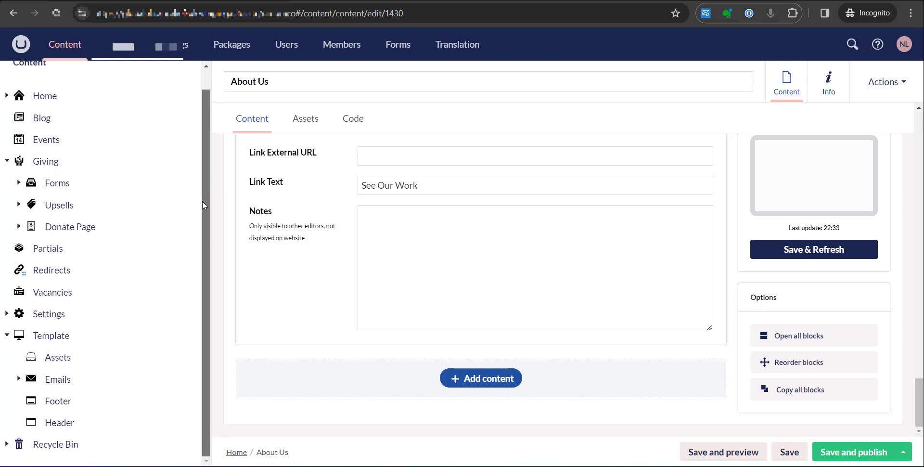
left_click(8, 162)
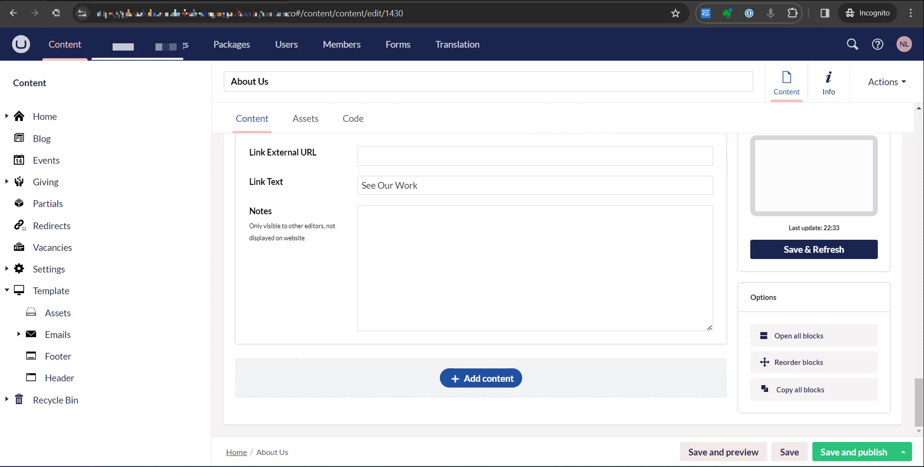
- Open n3o.cloud in a new browser tab and go to the Donation Items list in the Engage admin area
key("ctrl+t")
type("n3o.cloud")
key("Return")
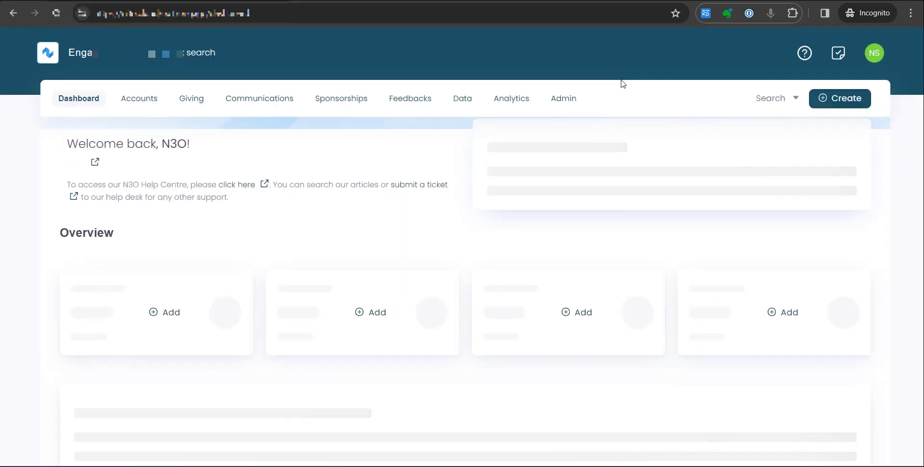
left_click(573, 102)
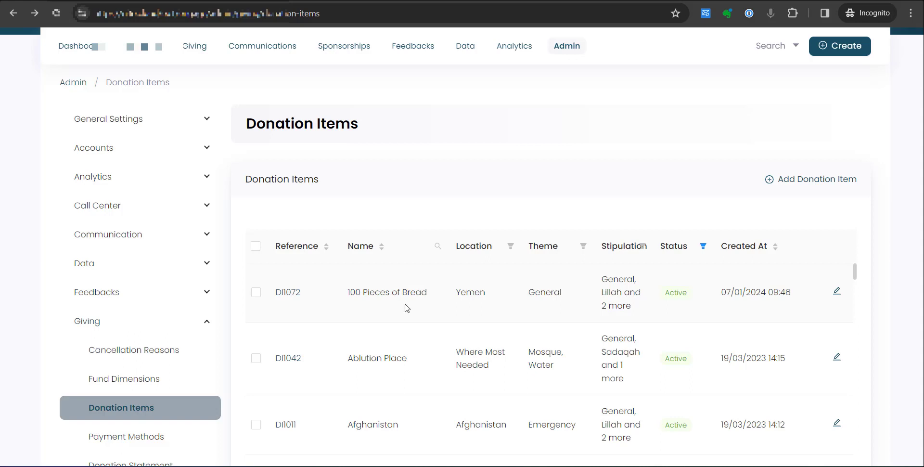
- Filter the donation items by the name "baby milk"
scroll(407, 308, "down", 1)
scroll(407, 308, "up", 1)
left_click(438, 246)
left_click(379, 282)
type("baby milk")
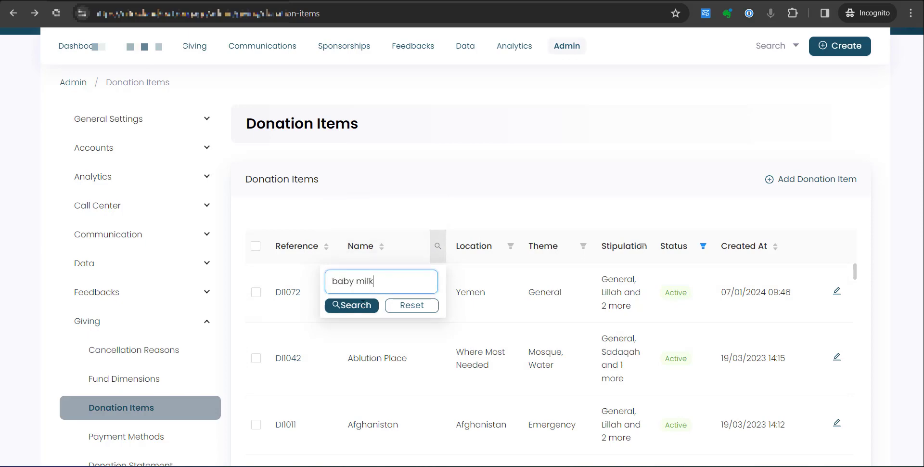
left_click(362, 304)
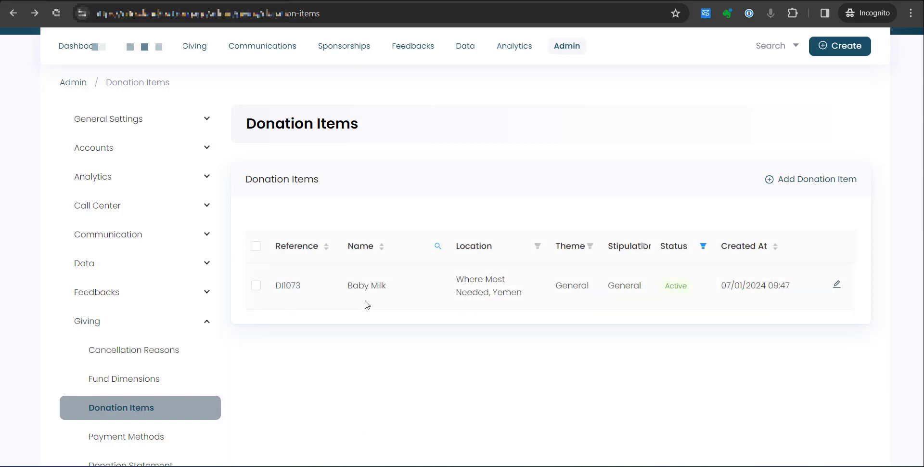
- Open the Baby Milk donation item and review its details and Location fund dimensions
left_click(297, 292)
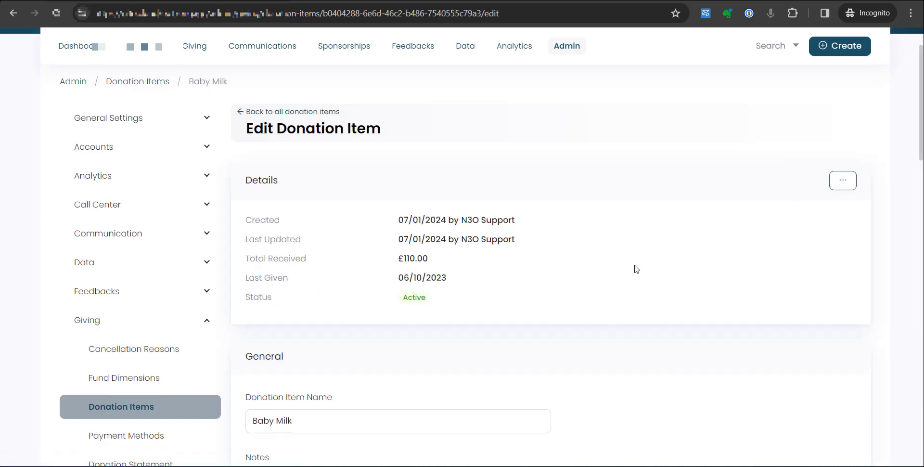
scroll(498, 289, "down", 6)
scroll(337, 260, "down", 4)
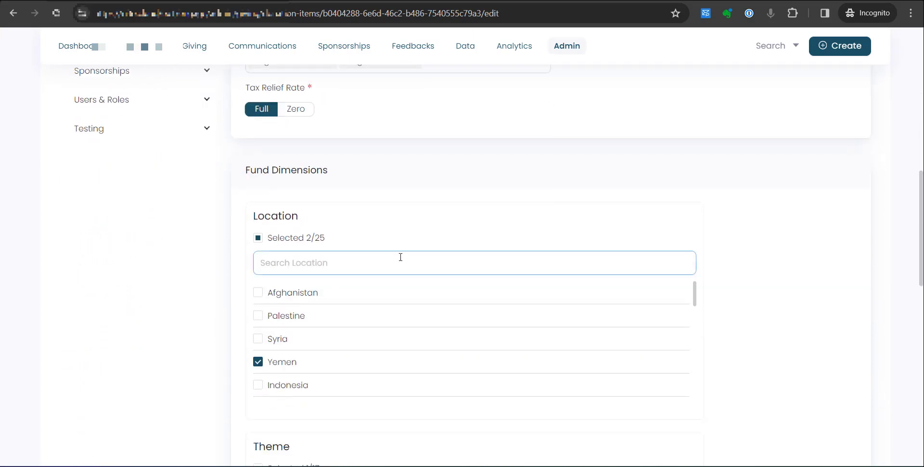
- Examine the Location, Theme and Stipulation options selected in the donation item's fund dimensions
scroll(352, 320, "down", 6)
scroll(212, 312, "down", 5)
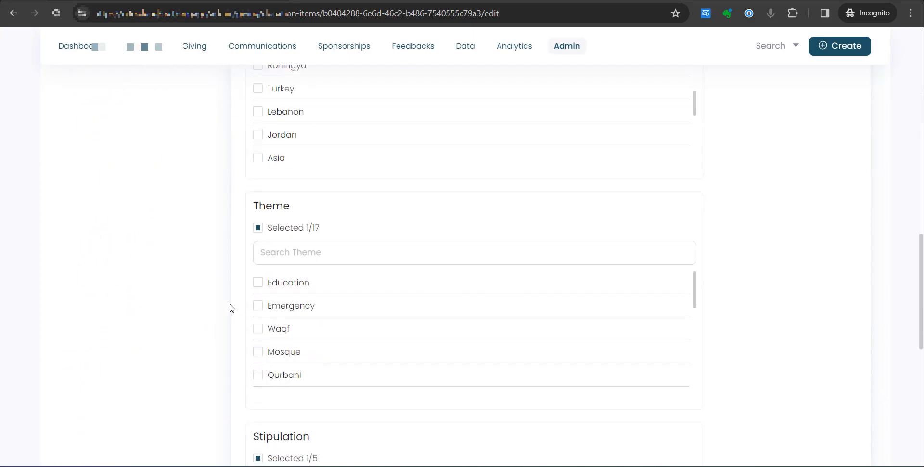
scroll(304, 132, "down", 5)
scroll(334, 129, "down", 1)
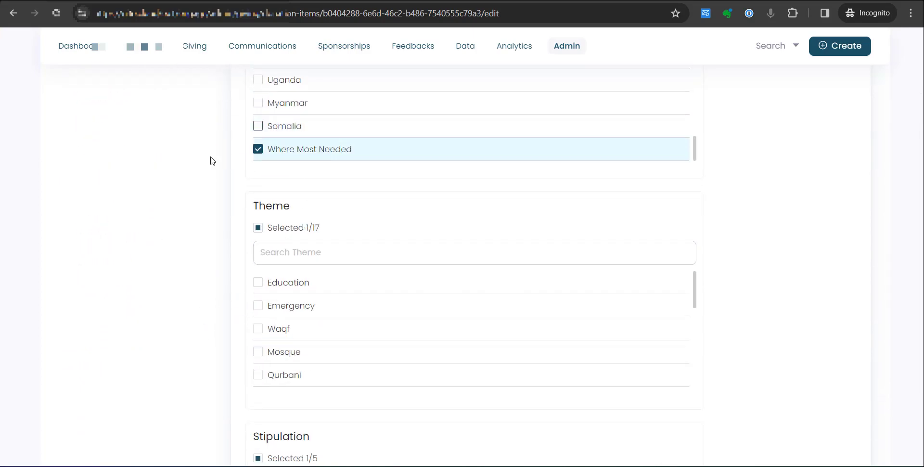
scroll(210, 164, "down", 1)
scroll(214, 216, "down", 1)
scroll(311, 236, "down", 6)
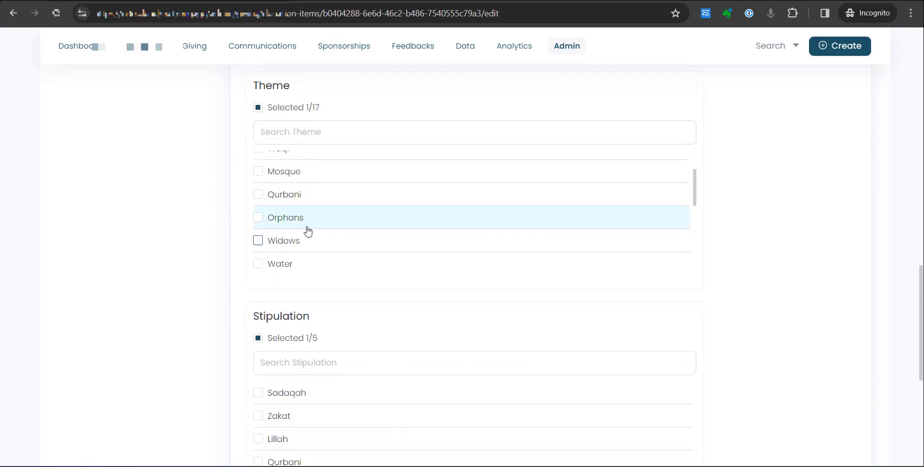
scroll(289, 222, "down", 1)
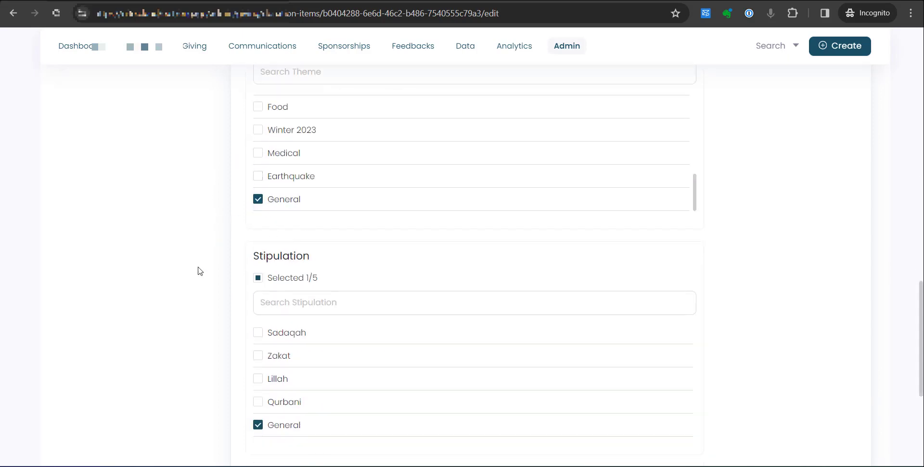
scroll(240, 289, "down", 2)
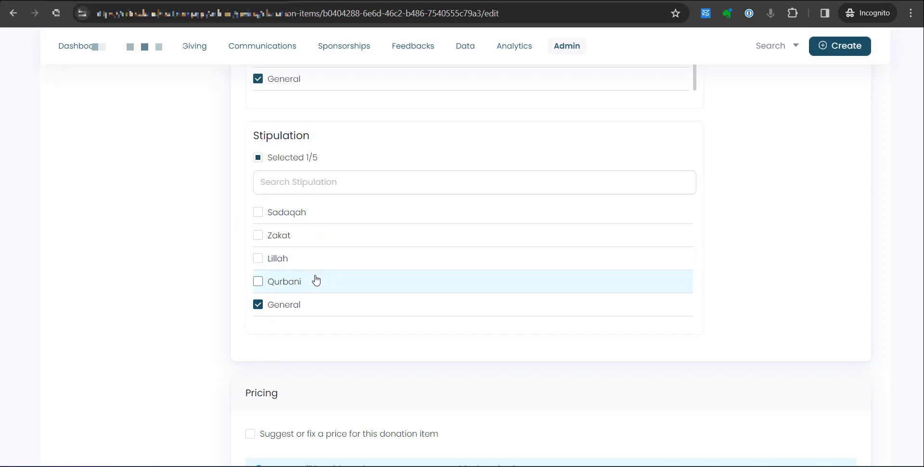
- Add Sadaqah to the donation item's stipulations and save the item
left_click(307, 218)
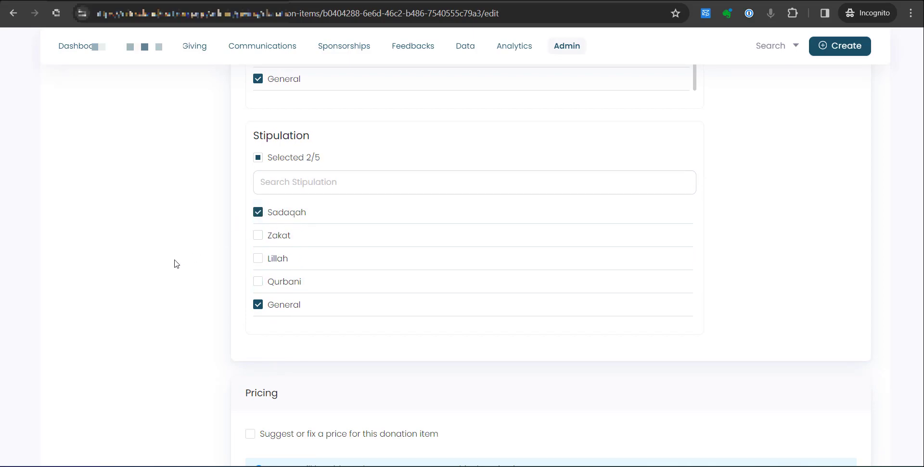
scroll(174, 263, "down", 2)
left_click(323, 404)
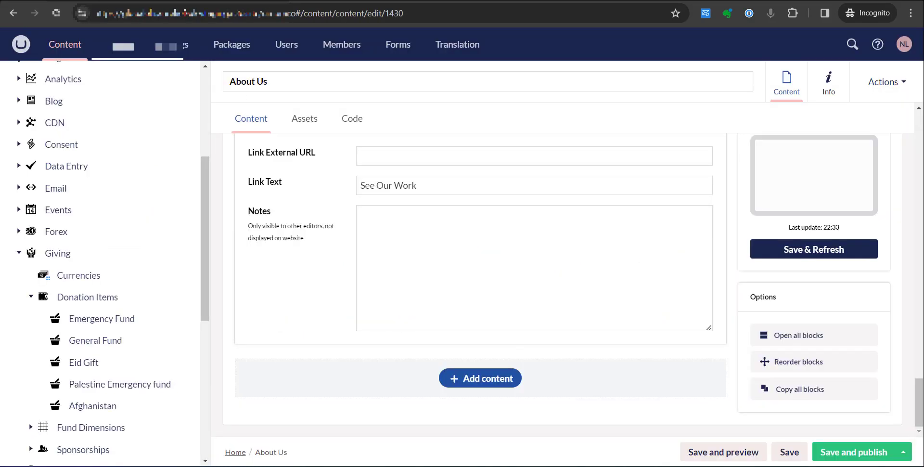
- Switch to the Umbraco content tree, expand and collapse Home, and collapse Settings
left_click_drag(204, 181, 204, 96)
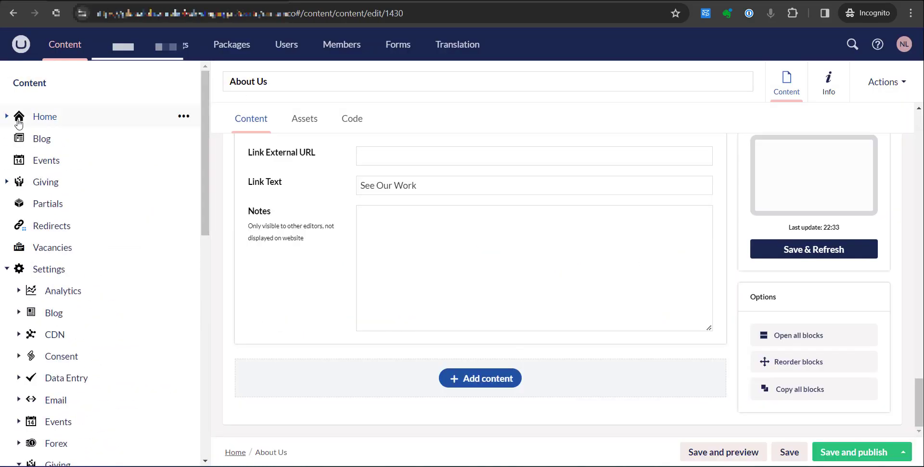
left_click(7, 117)
left_click(7, 117)
scroll(14, 202, "down", 4)
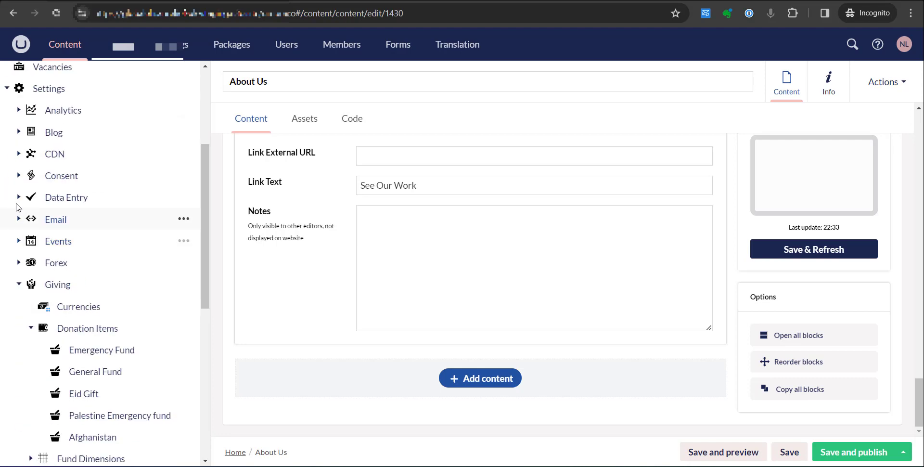
left_click(6, 90)
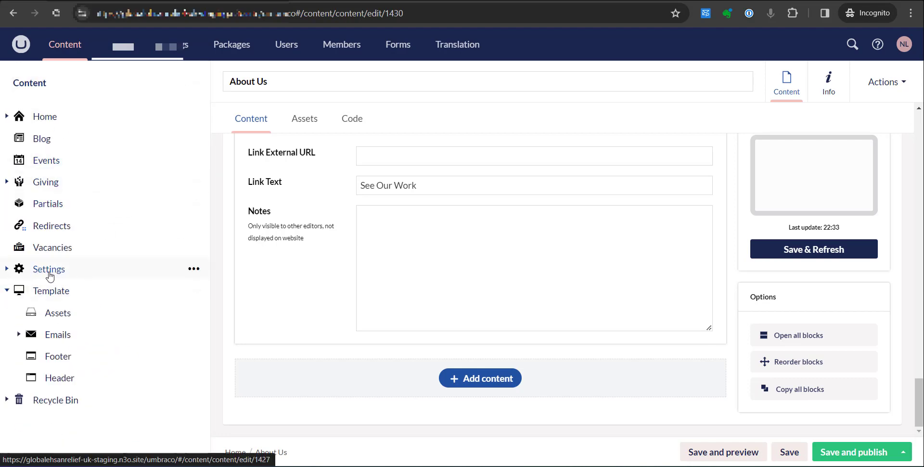
- Reopen Settings, Giving and Donation Items in the content tree to check which donation items are listed
left_click(6, 271)
scroll(84, 326, "down", 1)
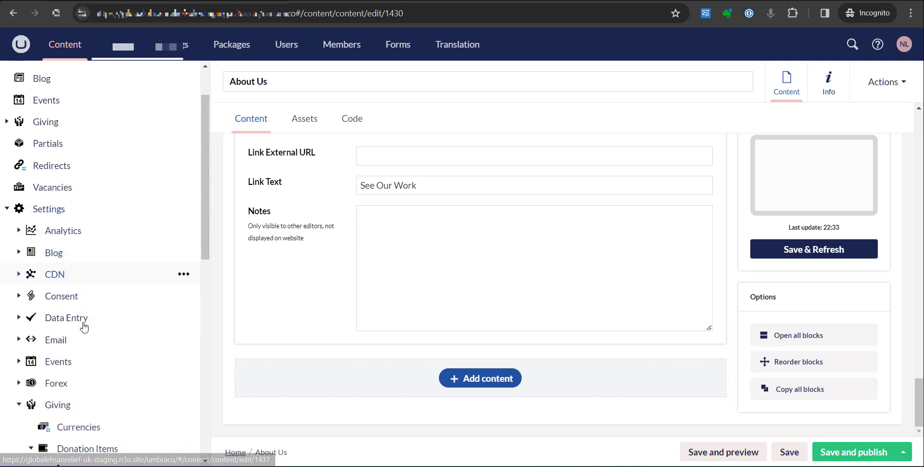
scroll(87, 325, "down", 2)
left_click(19, 285)
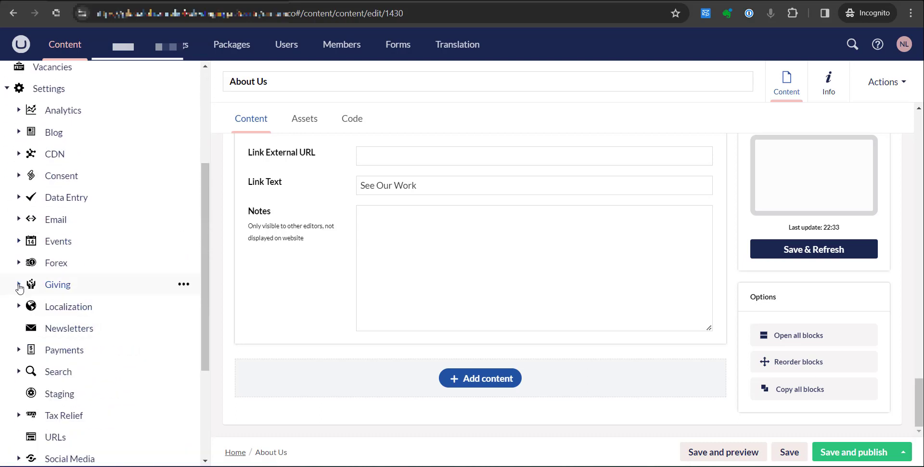
left_click(18, 285)
left_click(33, 329)
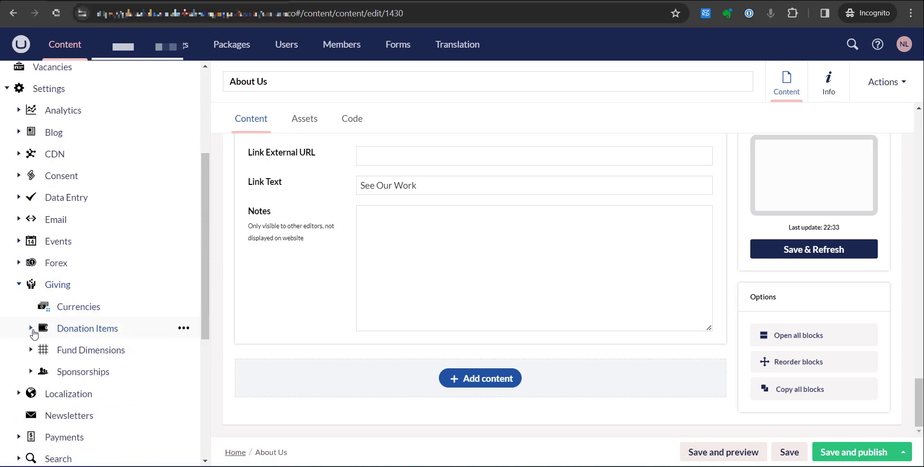
left_click(30, 328)
scroll(121, 354, "down", 1)
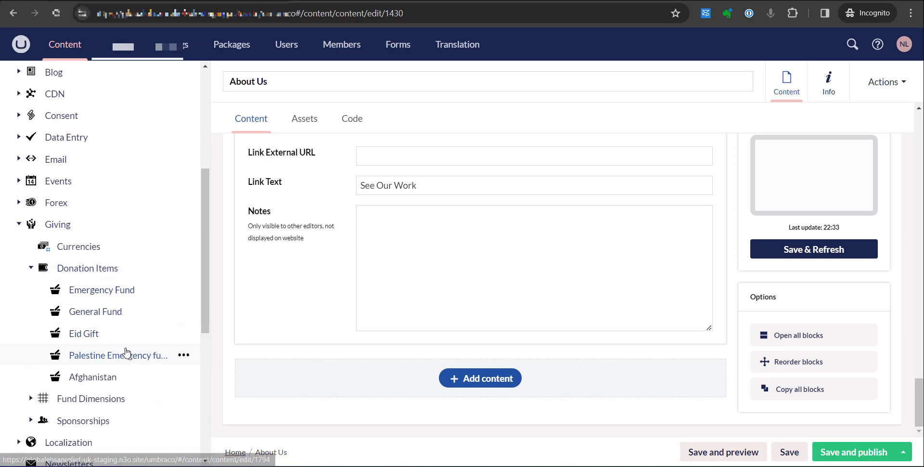
- Reload the page and expand Donation Items under Settings > Giving to look for Baby Milk
left_click(55, 16)
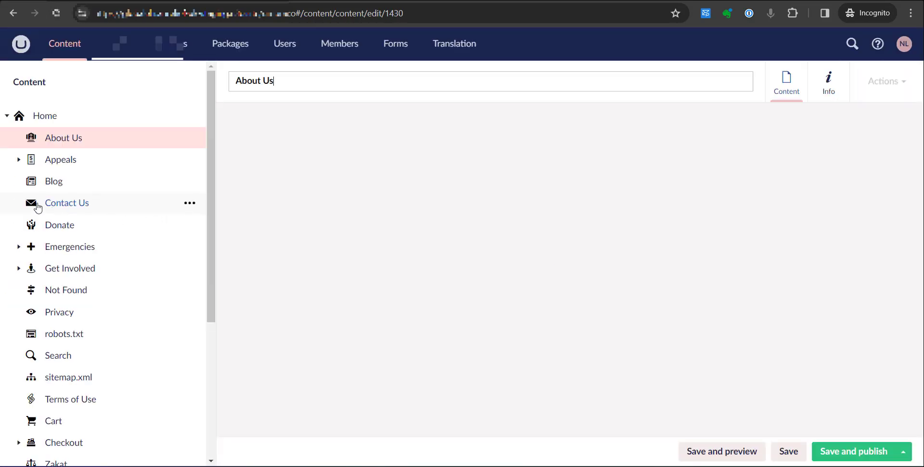
scroll(61, 263, "down", 4)
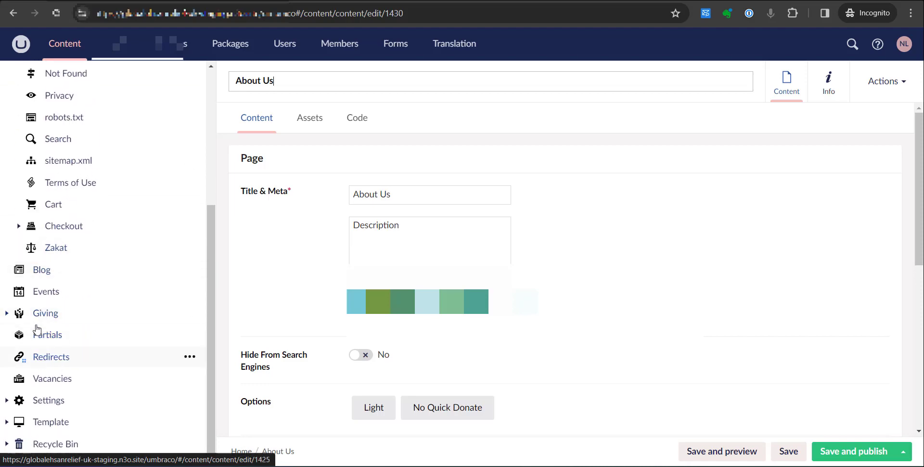
left_click(7, 400)
scroll(38, 367, "down", 1)
scroll(38, 367, "down", 8)
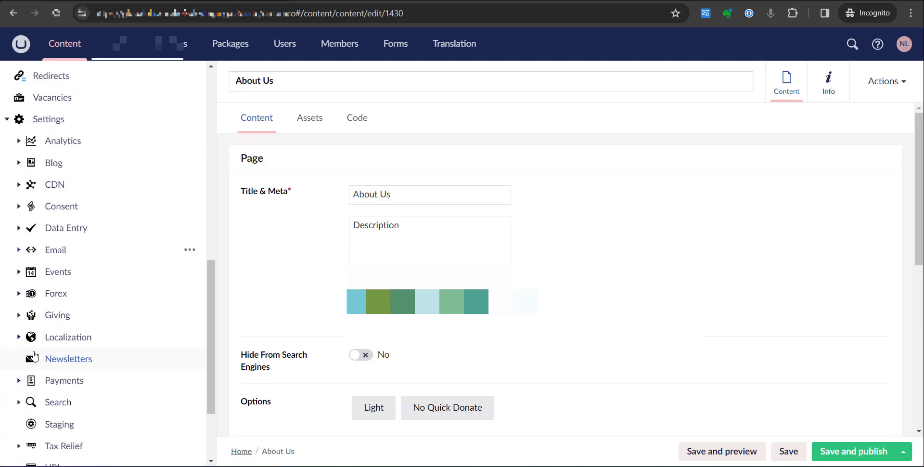
left_click(19, 208)
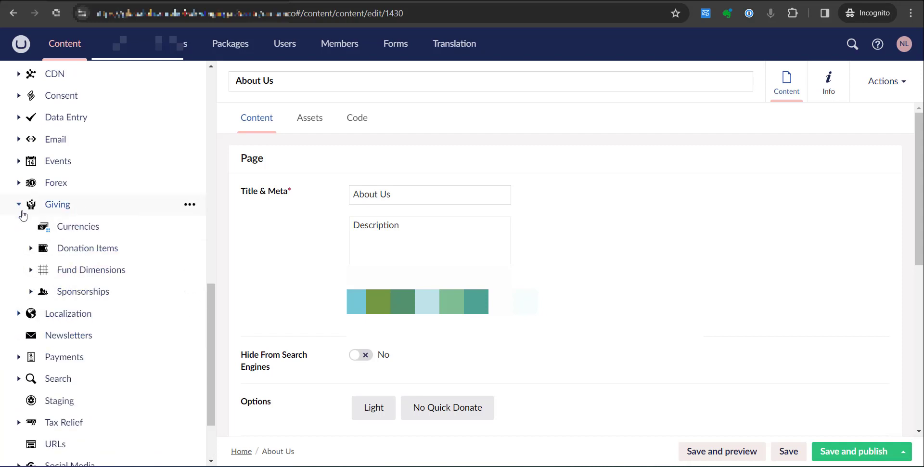
left_click(30, 251)
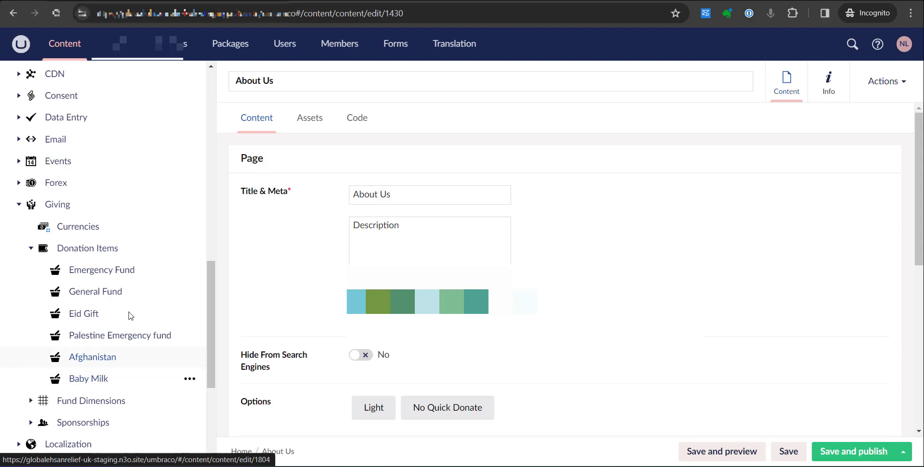
- Look through the Settings nodes in the content tree and collapse Settings
scroll(76, 239, "up", 2)
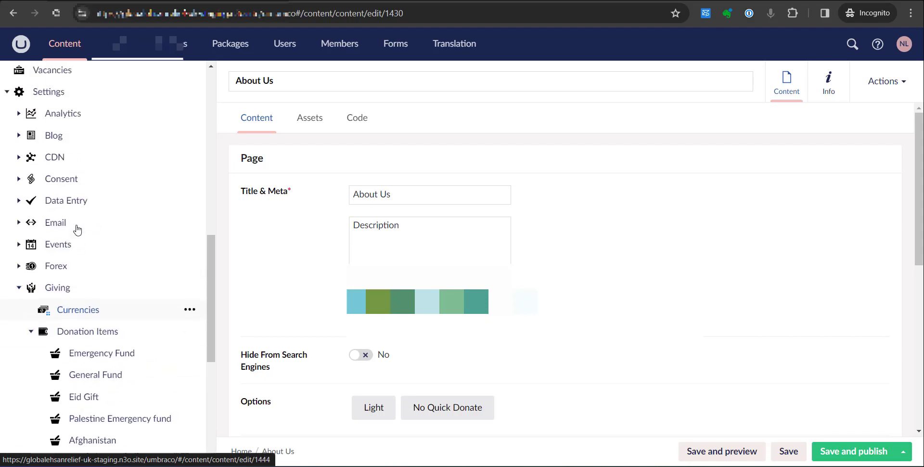
scroll(76, 212, "up", 1)
scroll(109, 316, "down", 3)
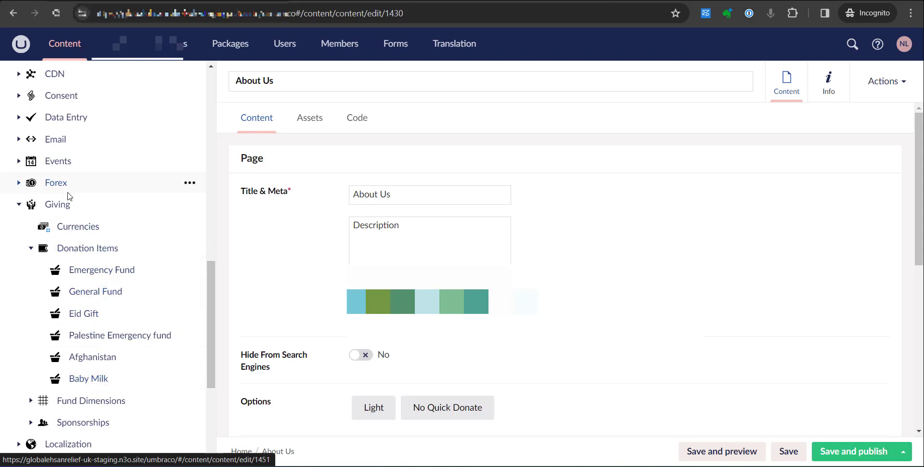
scroll(69, 196, "up", 3)
left_click(7, 131)
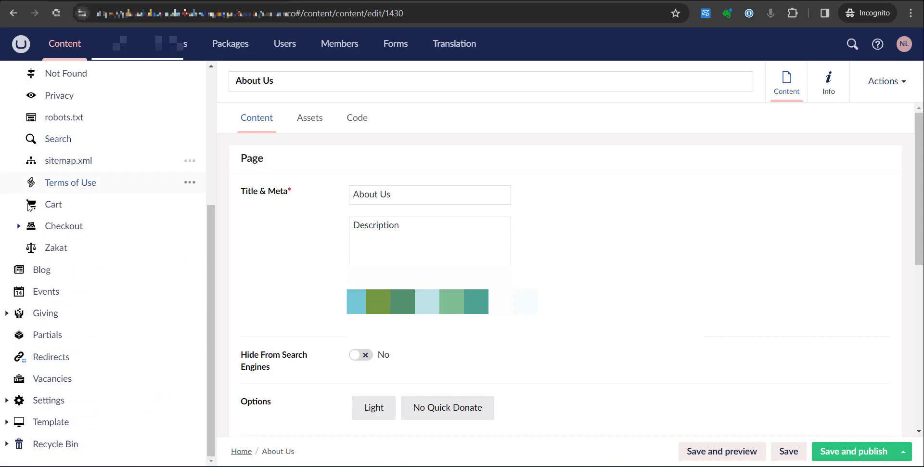
scroll(36, 216, "up", 2)
scroll(39, 291, "down", 2)
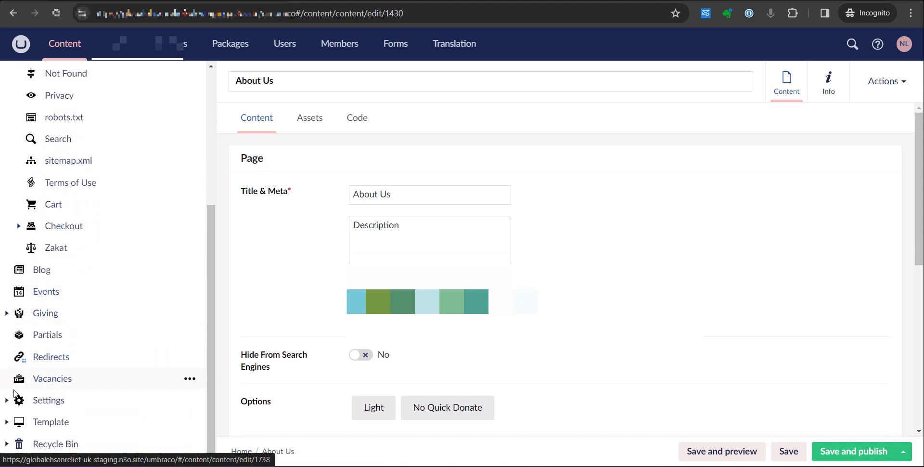
- Expand Settings again, then collapse and re-expand Donation Items under Giving
left_click(7, 400)
scroll(22, 388, "down", 4)
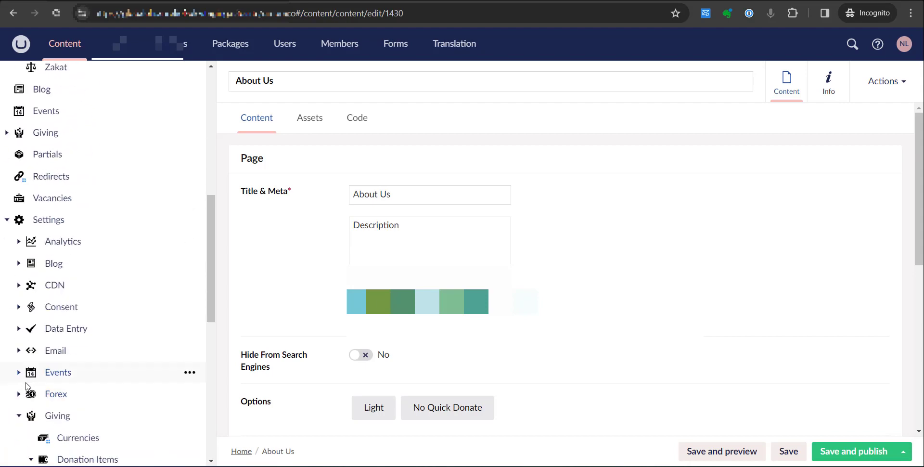
scroll(26, 371, "down", 3)
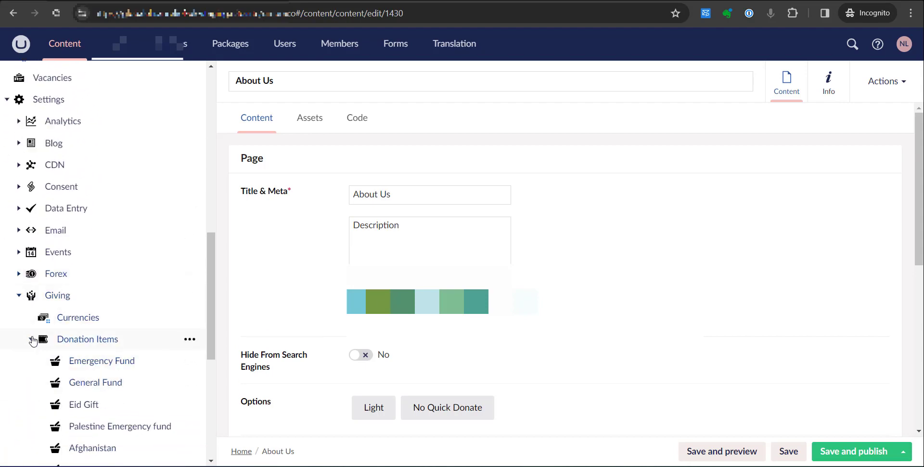
left_click(31, 339)
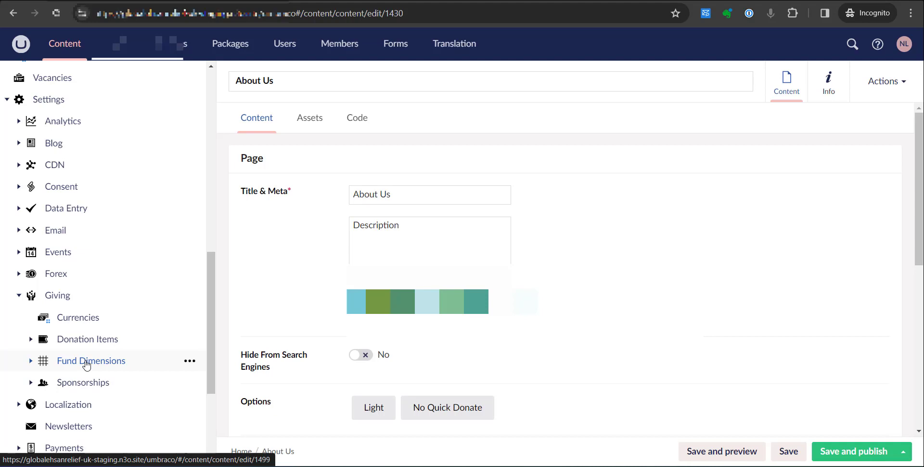
left_click(30, 340)
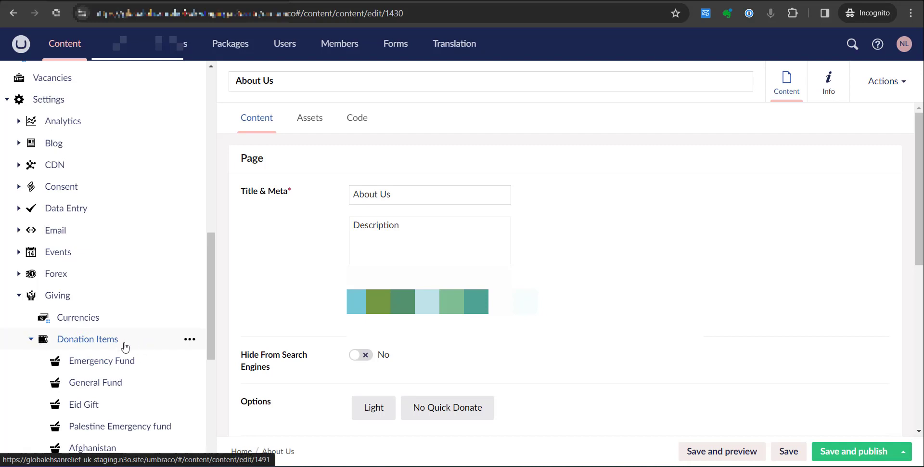
- Open the Baby Milk donation item and review its giving types, locations, themes, stipulations and price settings
scroll(144, 390, "down", 1)
left_click(101, 410)
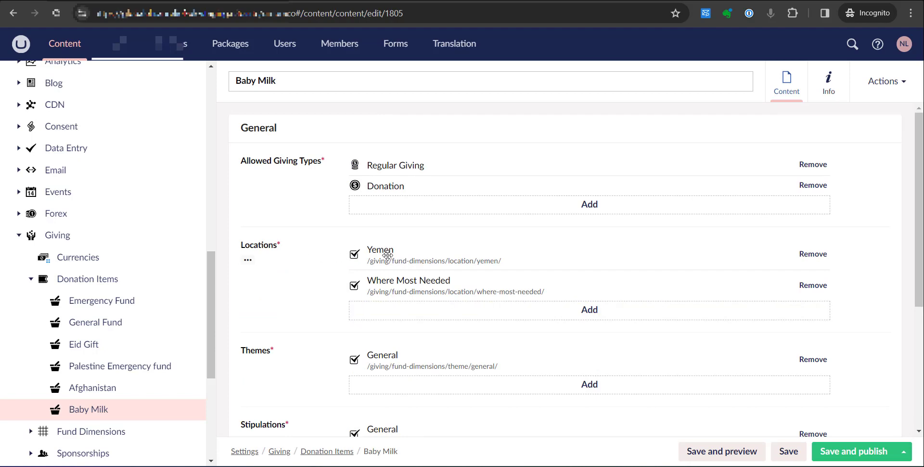
scroll(383, 289, "down", 1)
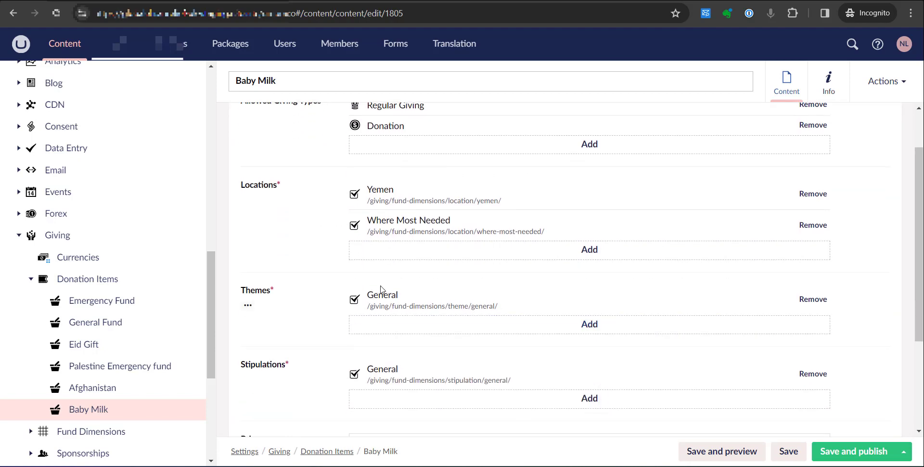
scroll(381, 289, "down", 3)
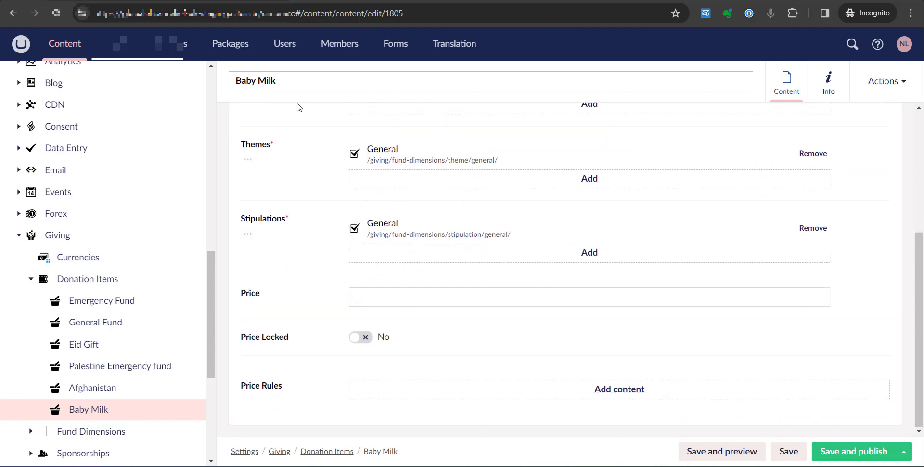
- Switch to the N3O Engage Donation Items list and check the Baby Milk entry
left_click(361, 0)
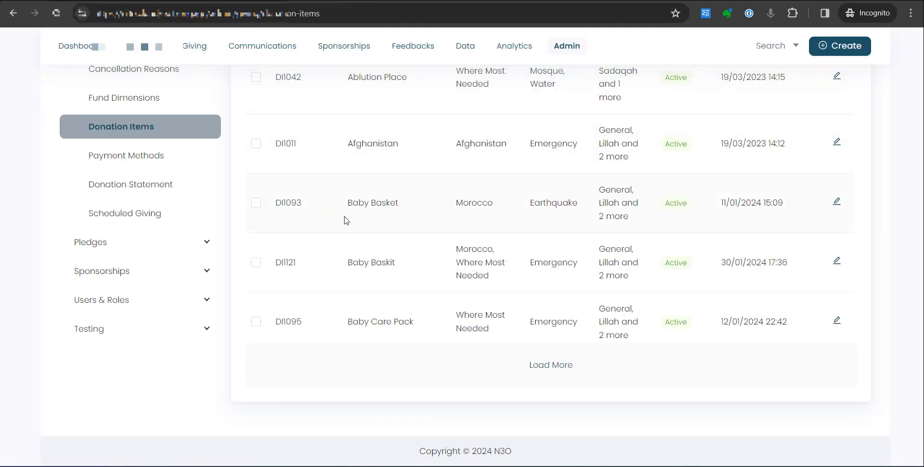
scroll(394, 226, "down", 2)
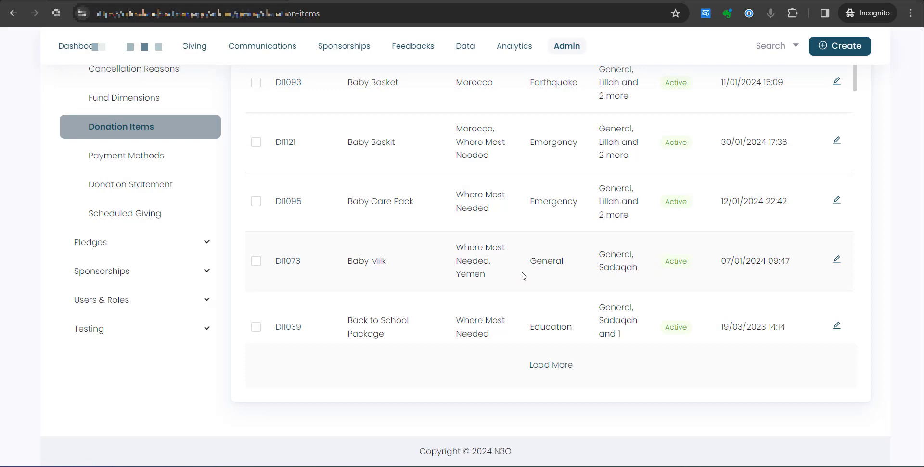
- Return to Umbraco, collapse Donation Items in the content tree and review Baby Milk's locations, themes and stipulations
left_click(145, 0)
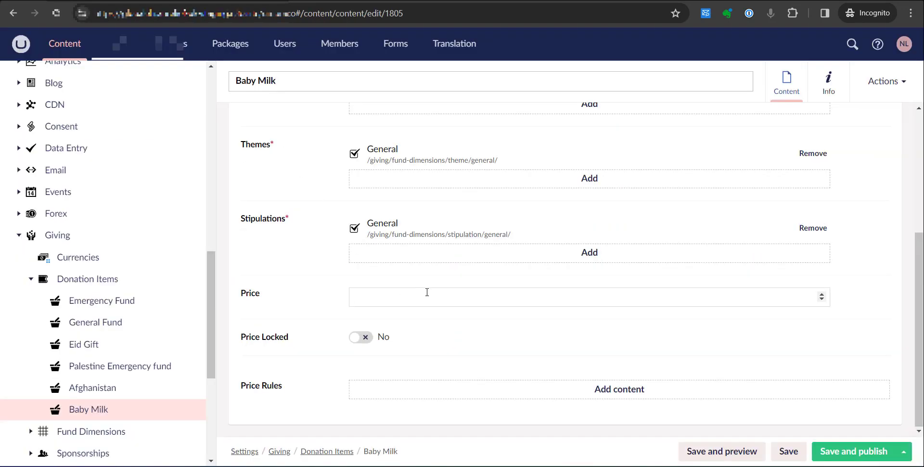
left_click(32, 279)
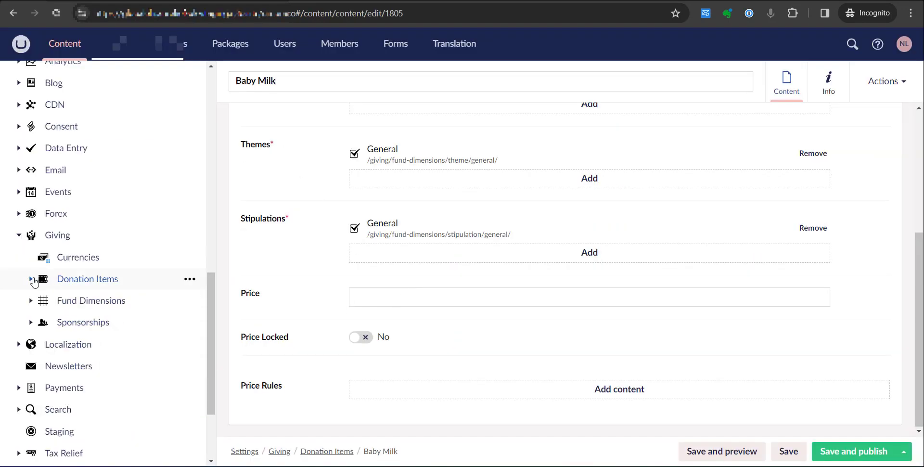
scroll(400, 339, "up", 4)
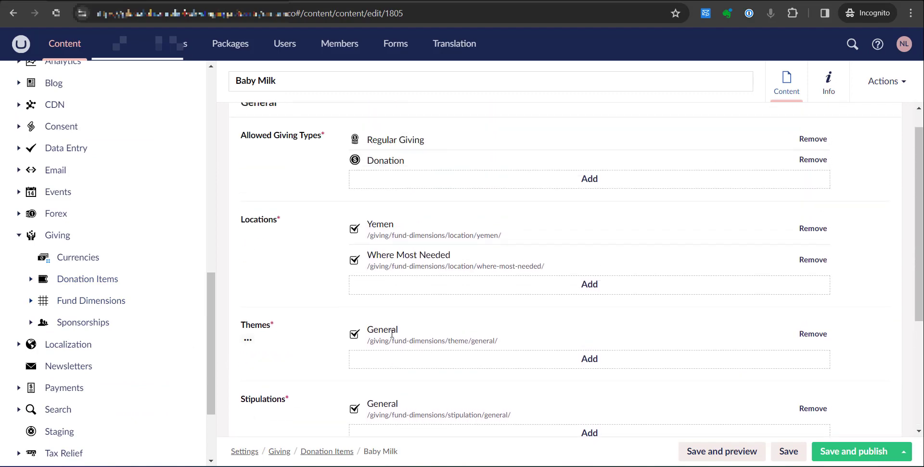
- Collapse Home in the content tree and expand the root-level Giving node to view its Forms, Upsells and Donate Page items
scroll(392, 333, "up", 1)
scroll(83, 289, "up", 5)
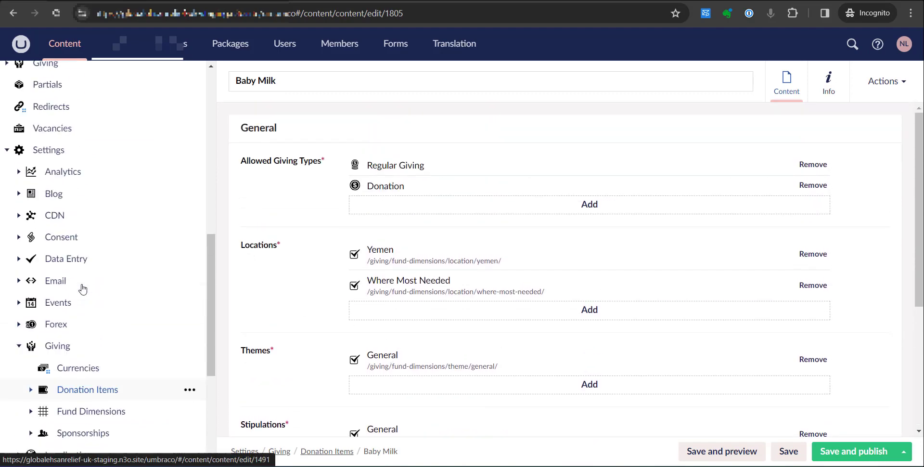
scroll(45, 298, "up", 6)
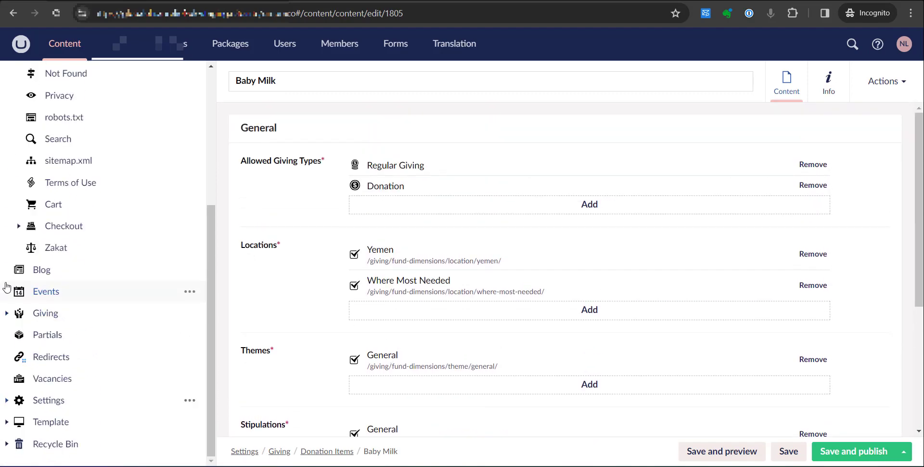
scroll(53, 299, "up", 1)
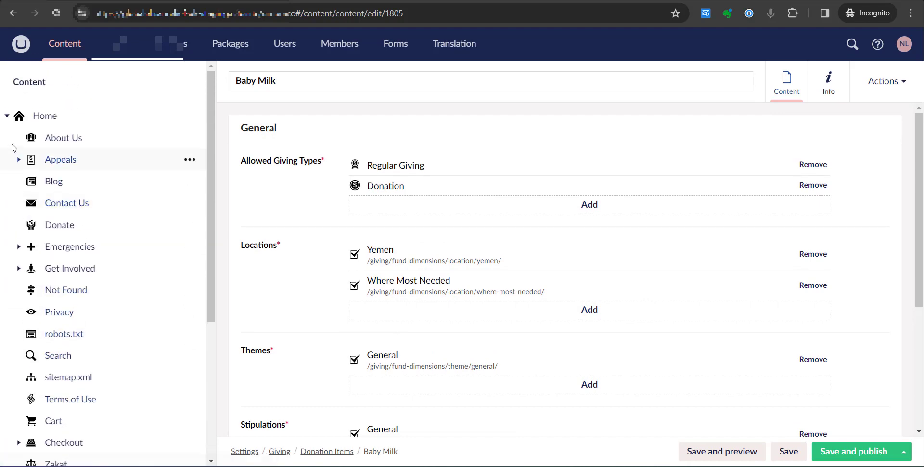
left_click(7, 116)
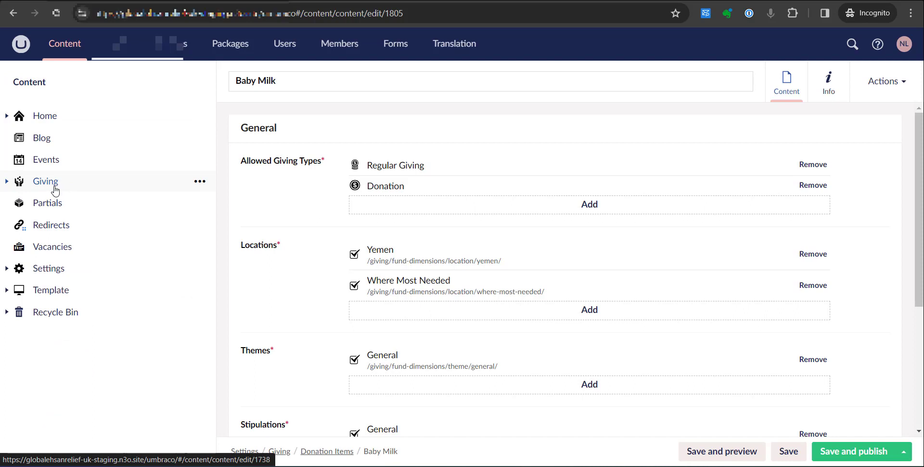
left_click(7, 181)
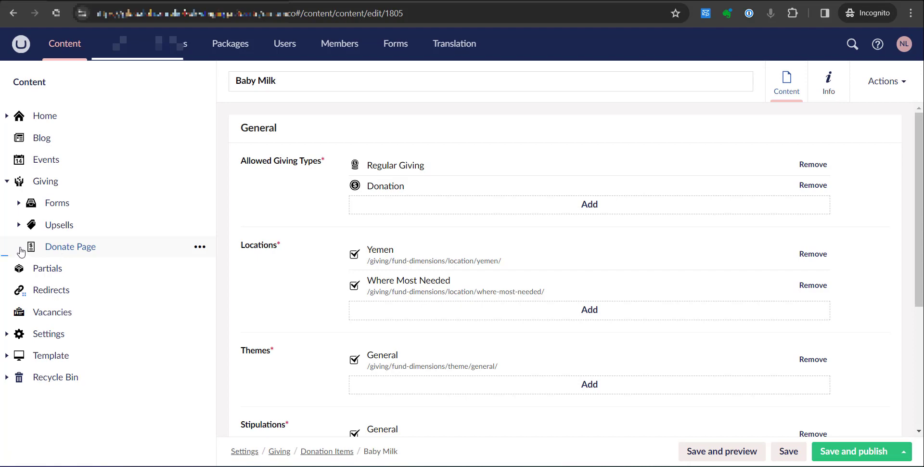
left_click(20, 248)
- Switch to the public website, open its general donation page and compare it with the Giving items in Umbraco
key("ctrl+Tab")
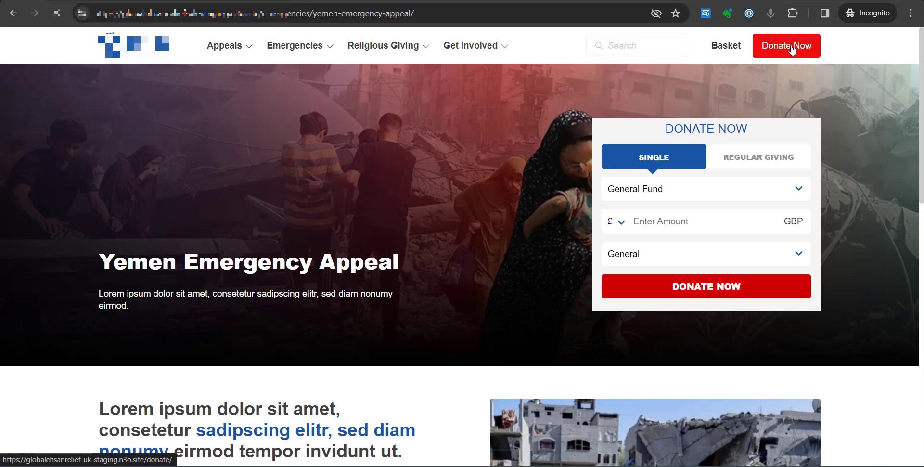
left_click(792, 50)
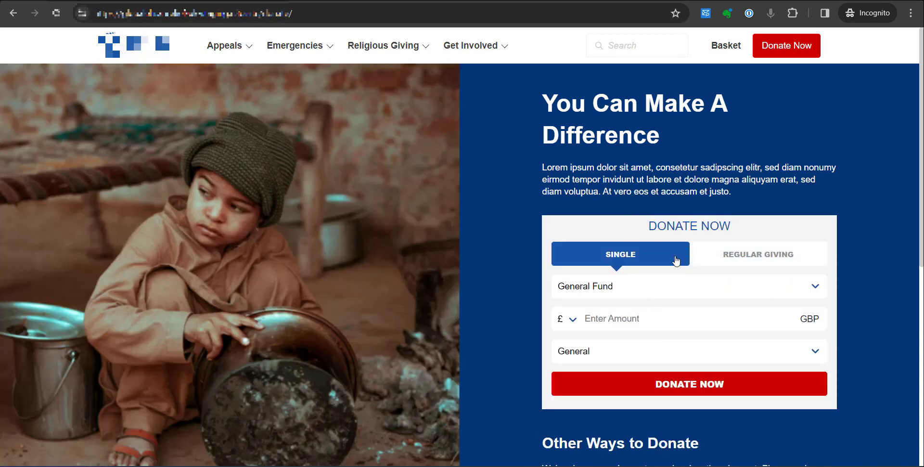
left_click(192, 1)
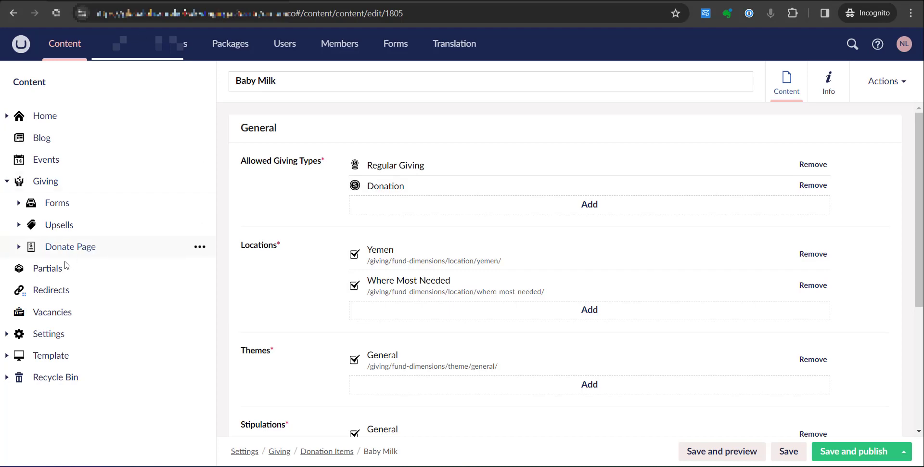
left_click(260, 1)
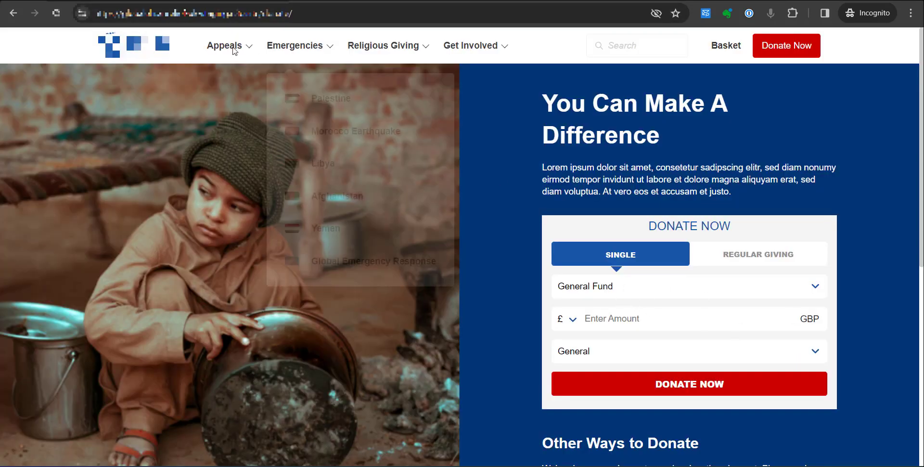
left_click(119, 2)
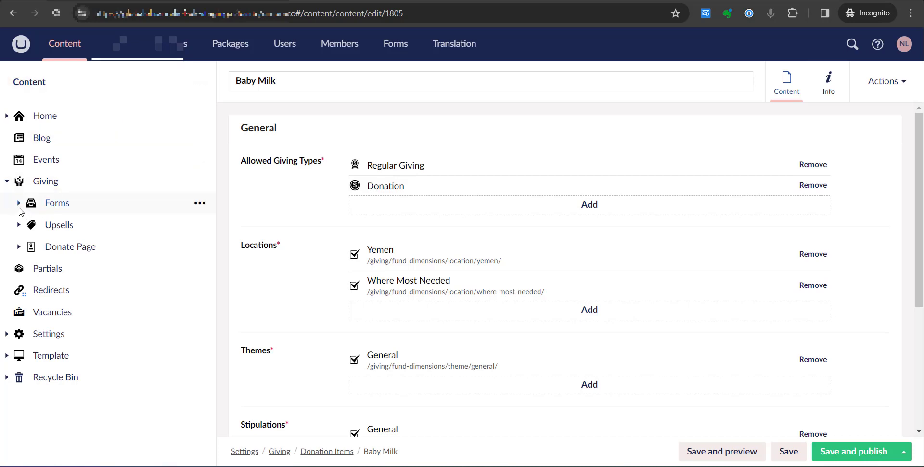
- Expand Forms under Giving and inspect the contents of the Palestine donation form
left_click(18, 203)
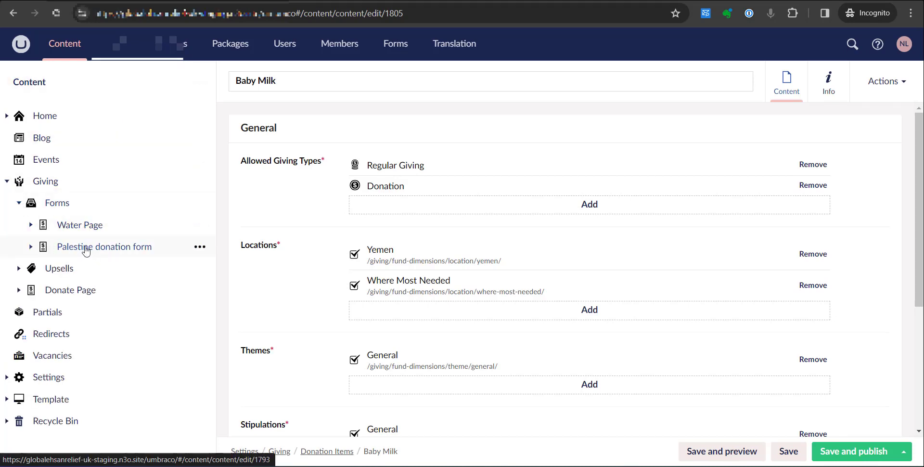
left_click(31, 247)
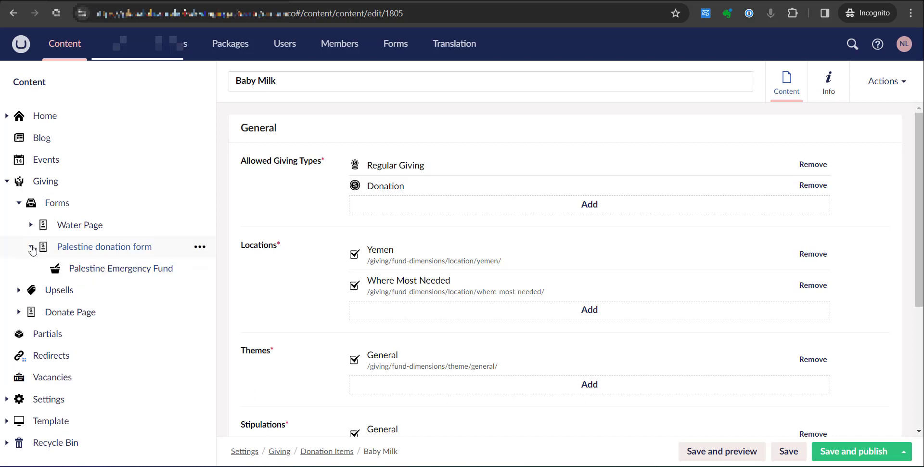
left_click(31, 247)
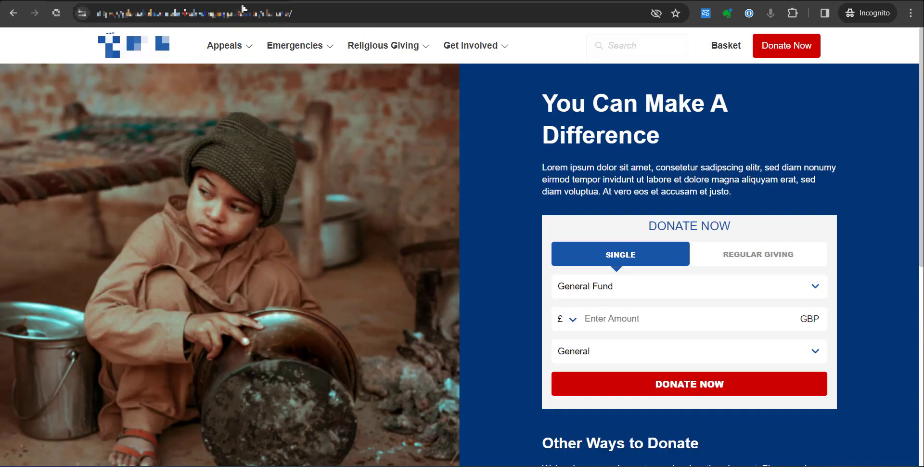
- Open the Palestine emergency page on the website and compare its donation form with the Umbraco content tree
mouse_move(305, 77)
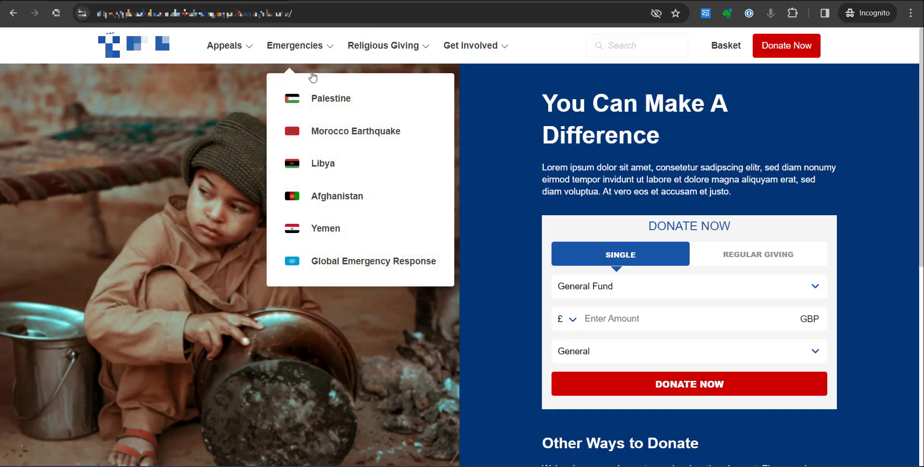
left_click(325, 101)
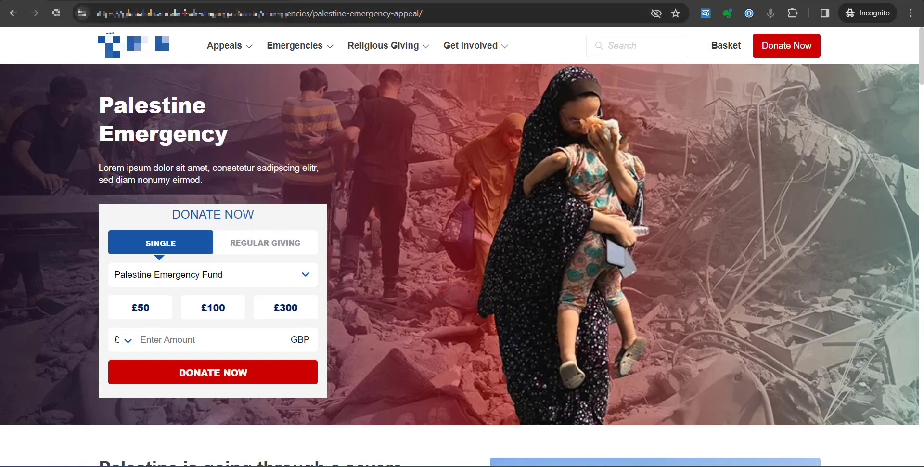
left_click(98, 1)
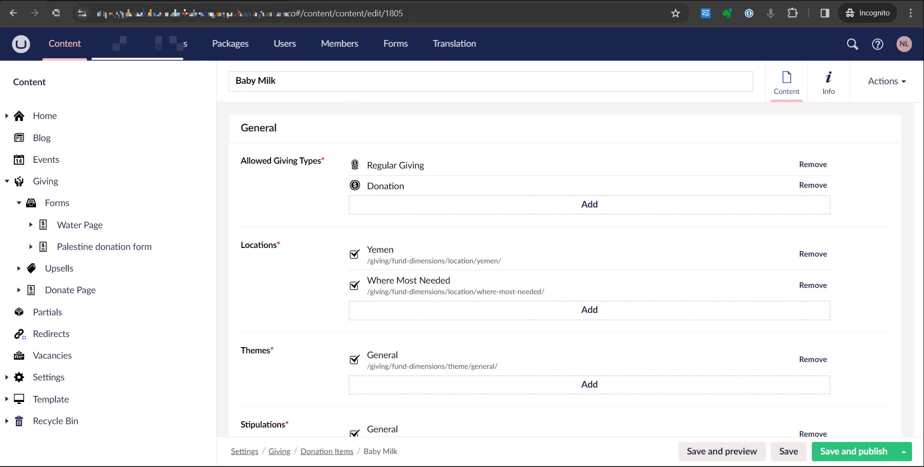
left_click(291, 2)
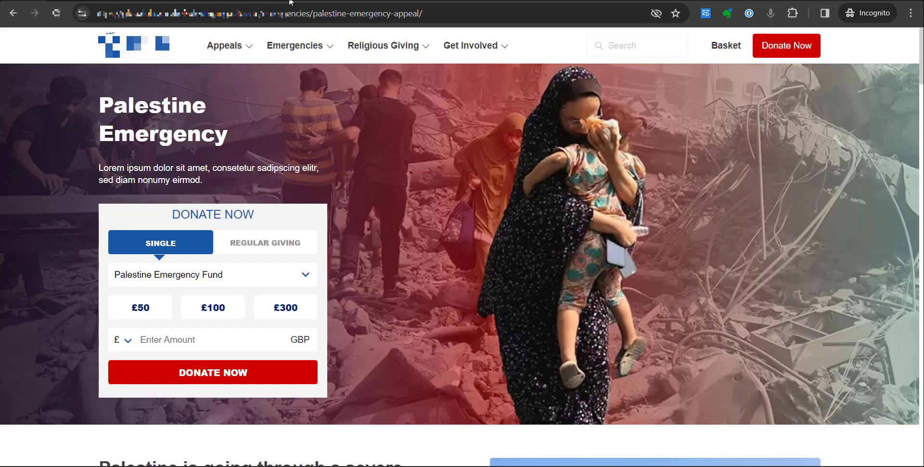
- Return to the website's general donation page and check which funds its donation form offers, leaving General Fund selected
left_click(767, 48)
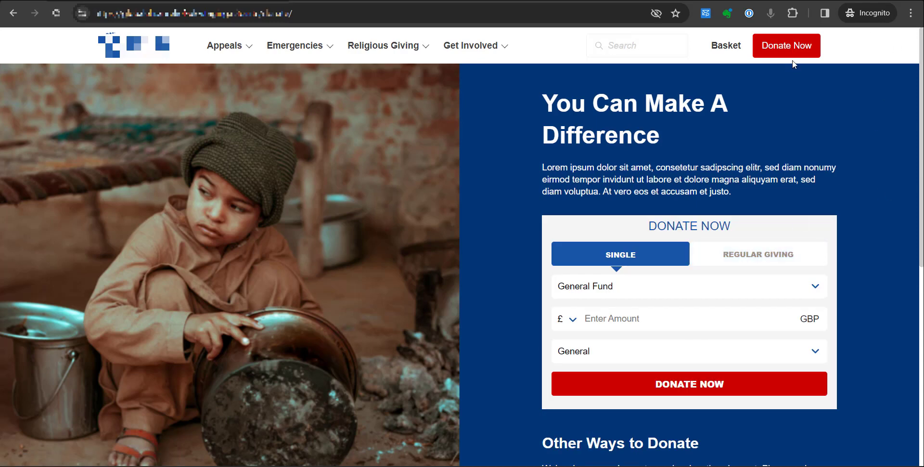
left_click(622, 294)
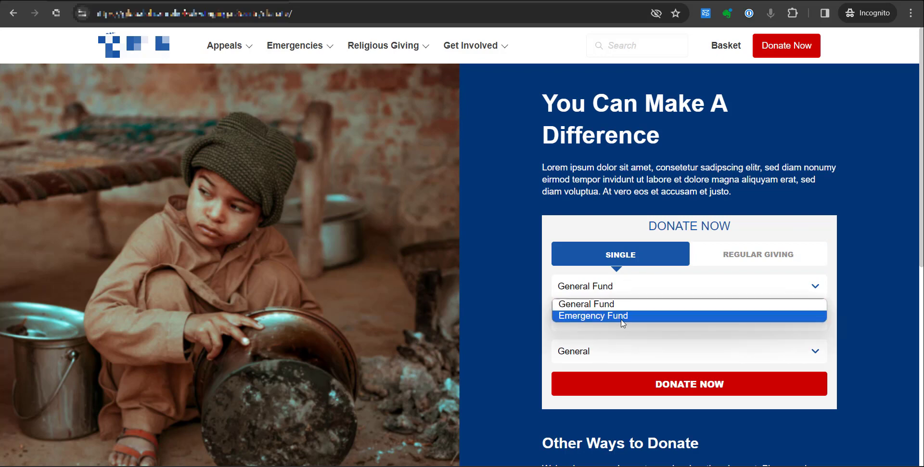
left_click(618, 302)
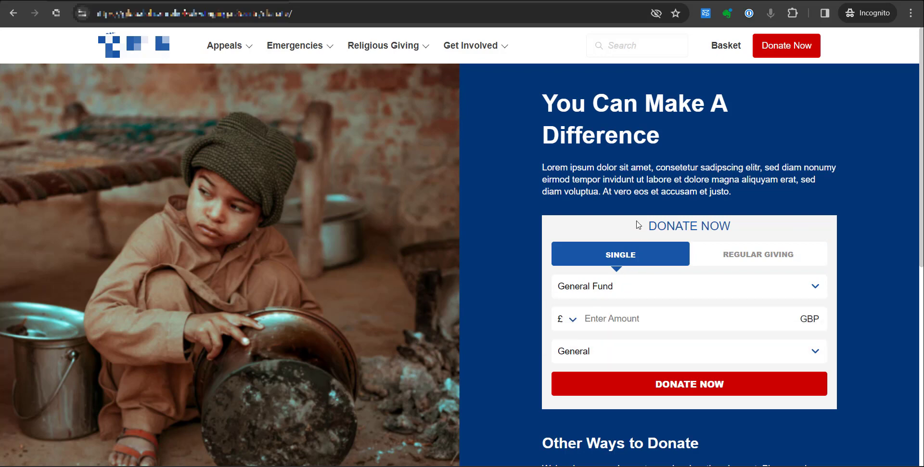
left_click(598, 290)
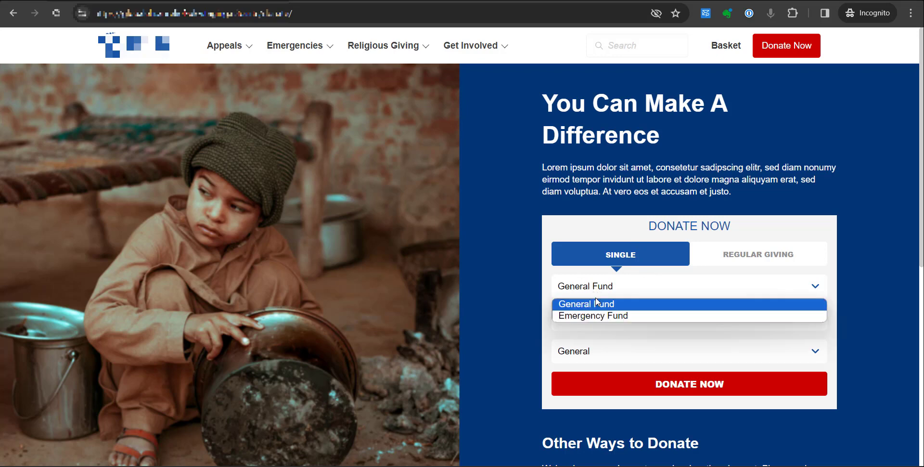
left_click(528, 282)
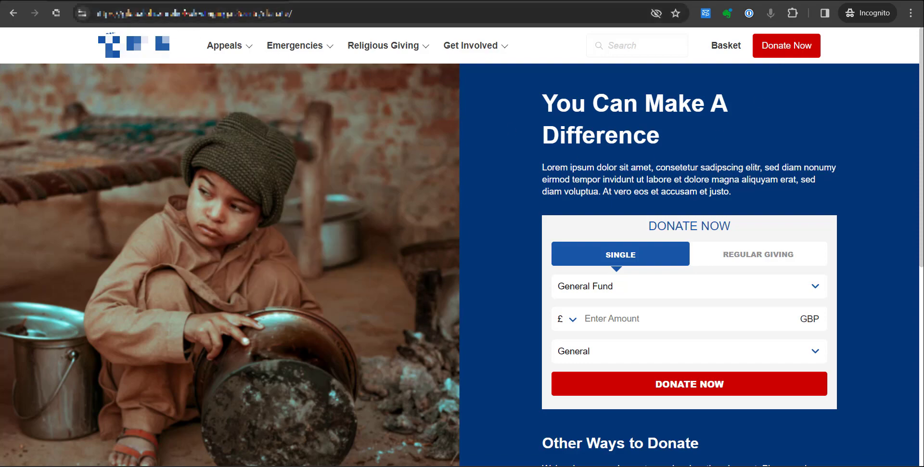
- Switch to Umbraco and start a new Fund item under the Donate Page form in Giving > Forms
left_click(168, 1)
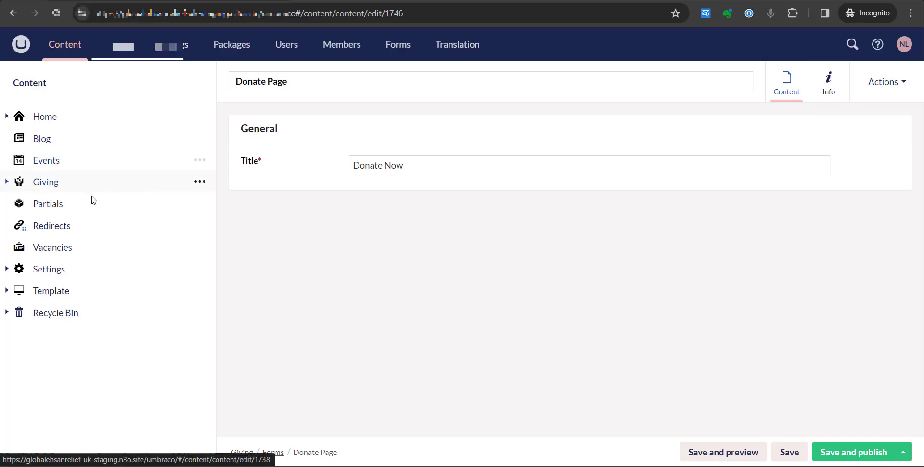
left_click(6, 182)
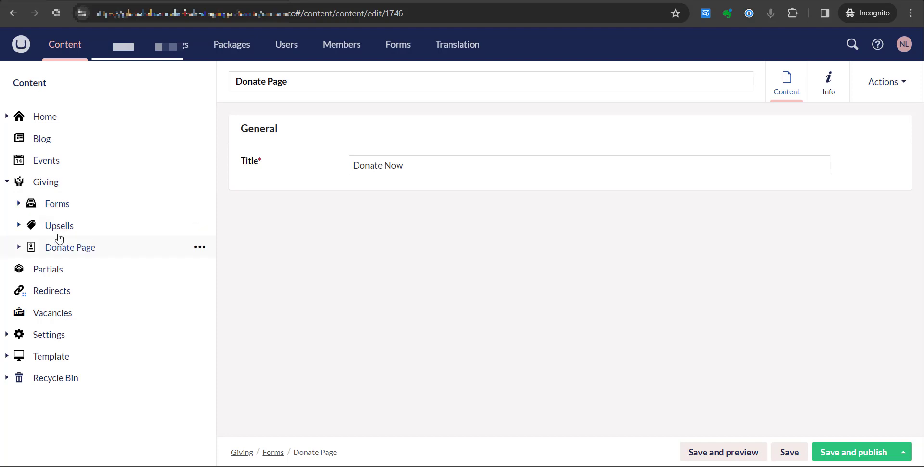
left_click(19, 204)
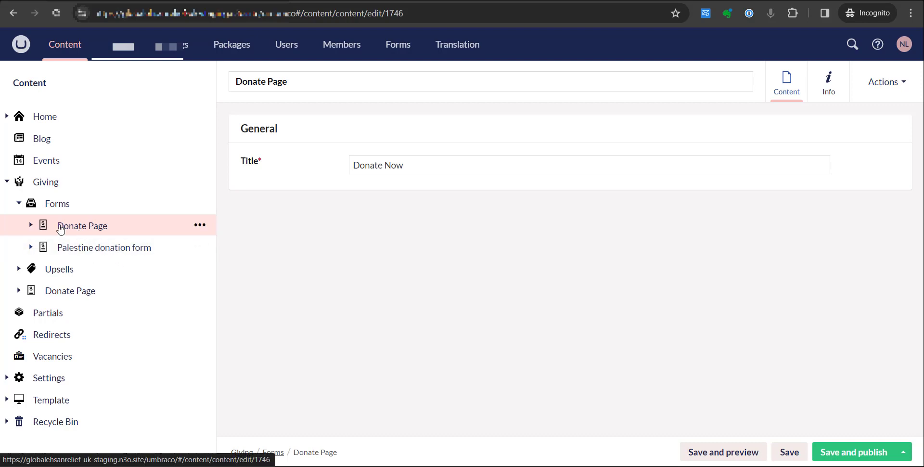
left_click(32, 226)
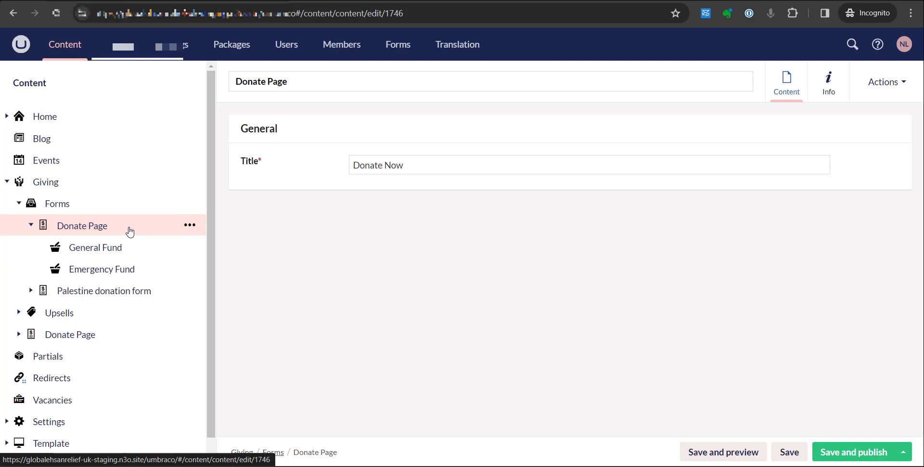
left_click(190, 226)
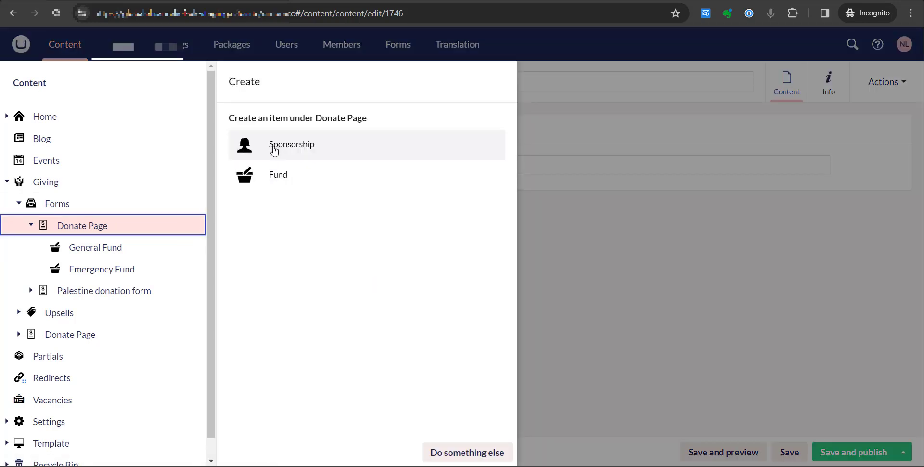
left_click(284, 180)
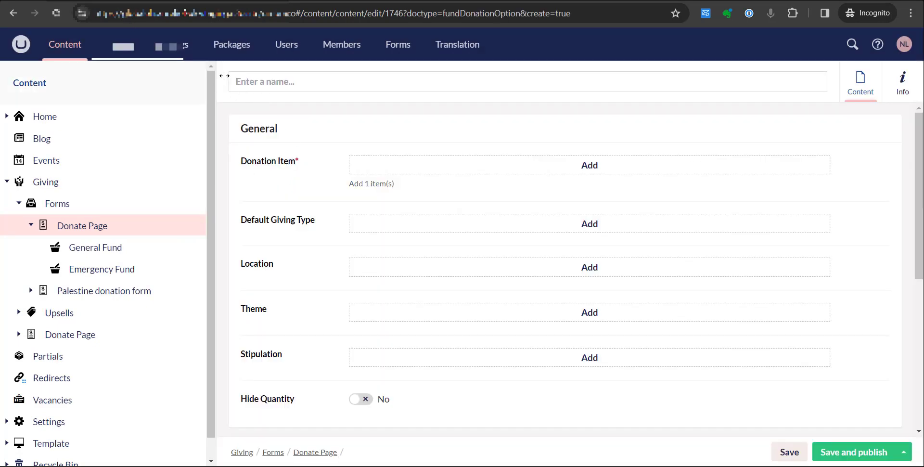
- Name the new fund Baby Milk and assign Baby Milk as its donation item
type("Baby Milk")
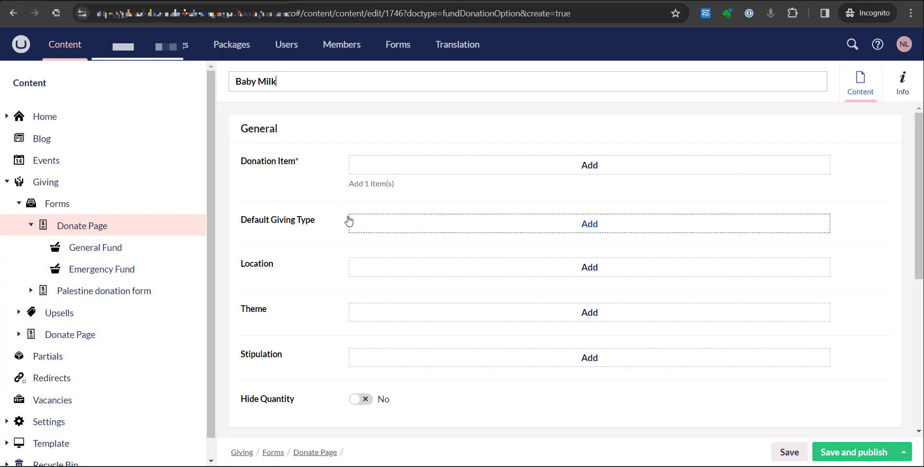
left_click(442, 167)
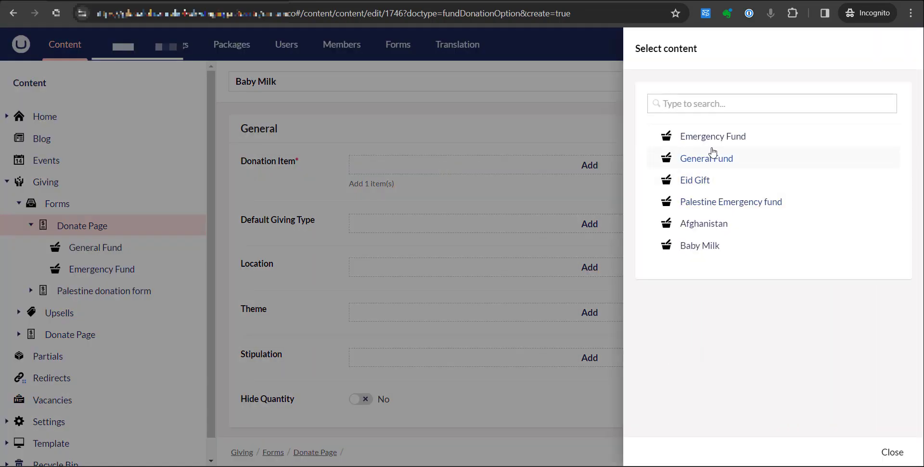
left_click(701, 246)
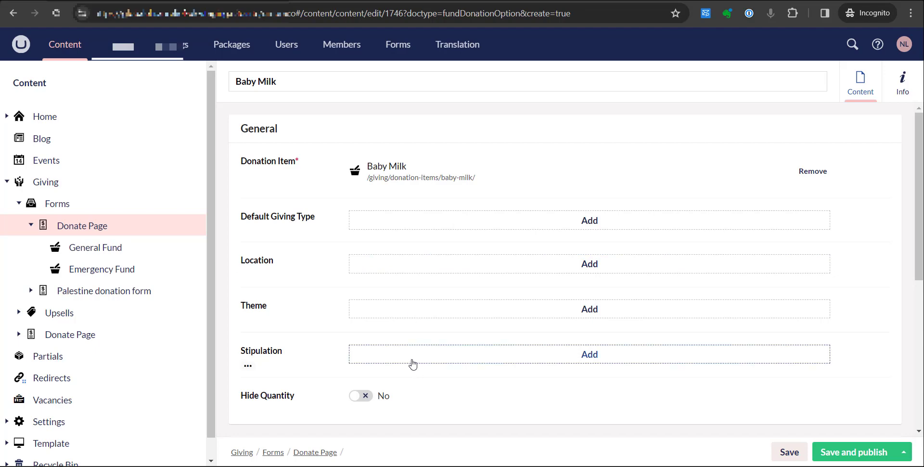
- Review the Baby Milk fund's remaining optional settings, then save and publish it
scroll(414, 356, "down", 4)
scroll(369, 316, "up", 4)
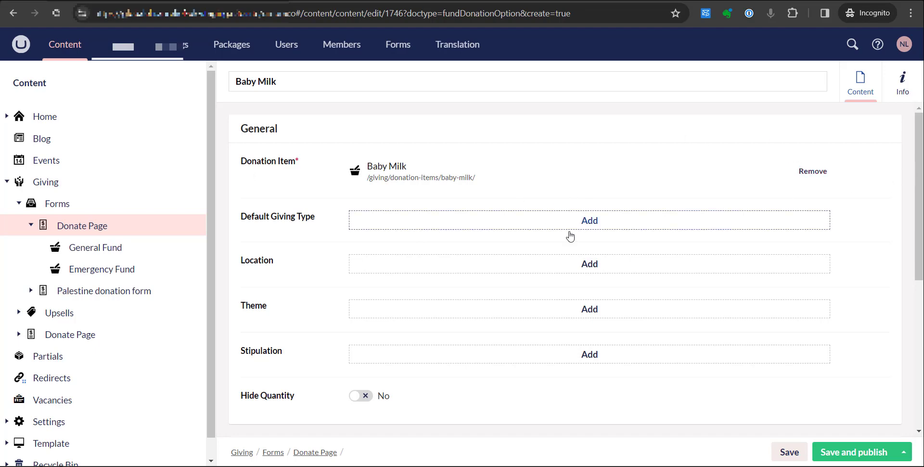
scroll(530, 245, "down", 3)
scroll(532, 246, "up", 3)
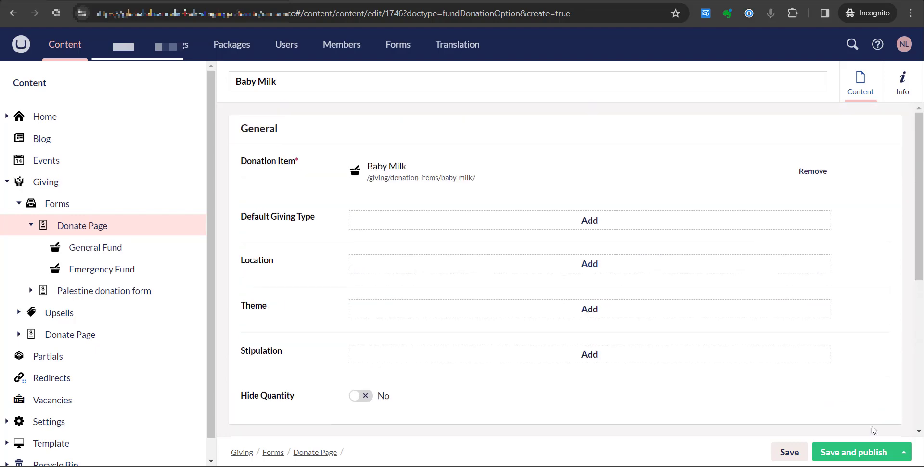
left_click(853, 453)
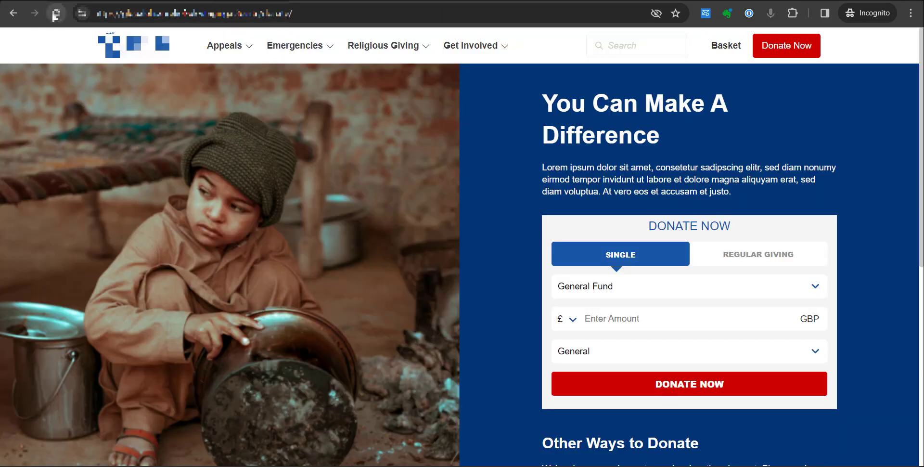
- Reload the website's general donation page and check the fund choices in its donation form
left_click(56, 14)
left_click(621, 288)
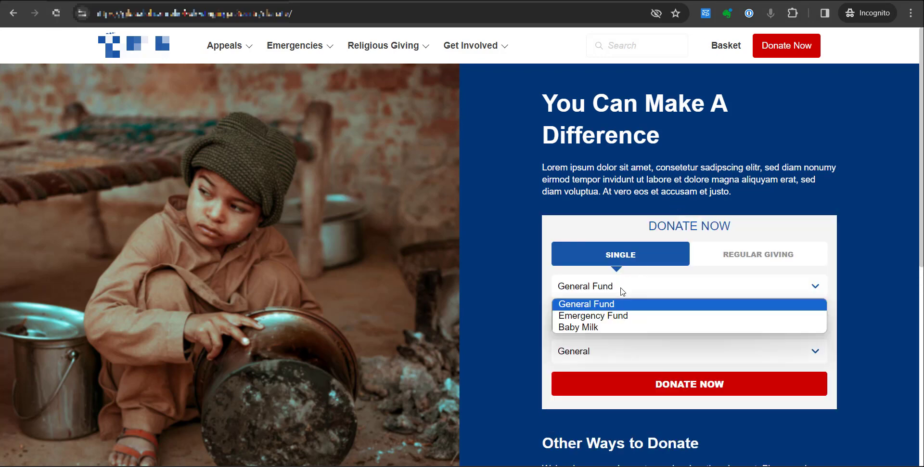
- Choose Baby Milk in the website's donation form, then switch to Umbraco and locate the fund's Donation price handles
left_click(604, 326)
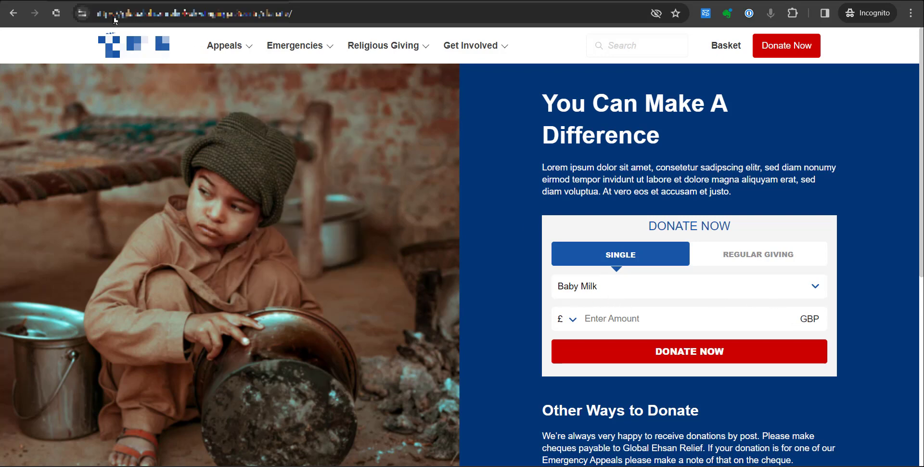
left_click(337, 1)
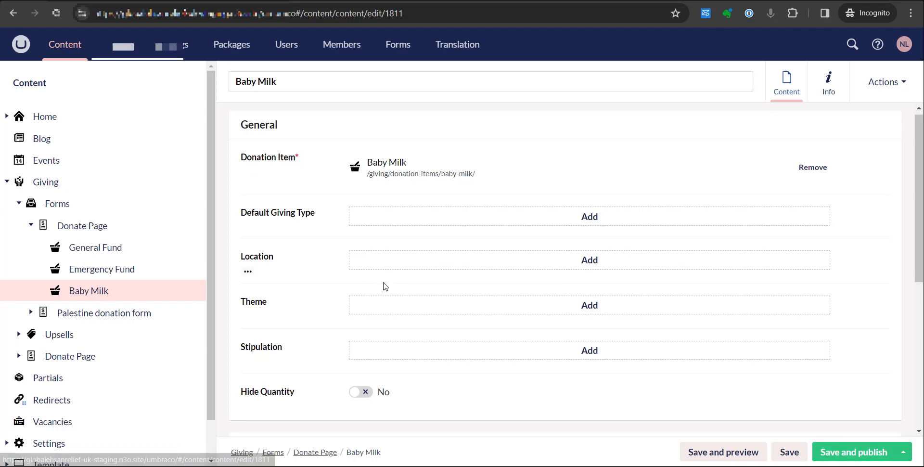
scroll(376, 289, "down", 5)
left_click_drag(250, 209, 285, 210)
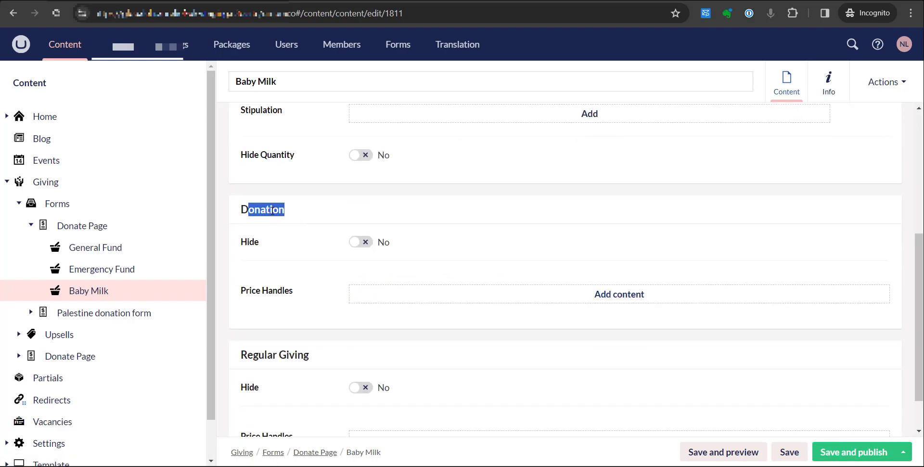
left_click(272, 211)
scroll(266, 347, "down", 1)
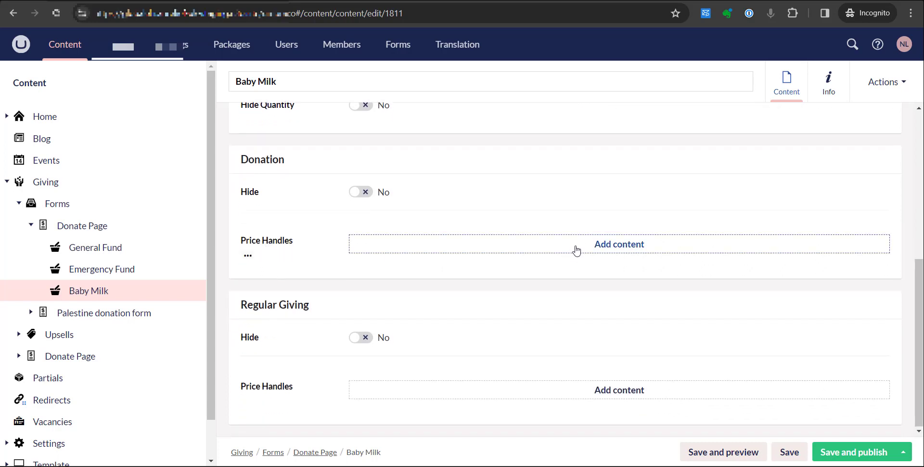
- Add a Donation price handle to the Baby Milk fund with amount 20 and description "Can feed 1 child"
left_click(576, 250)
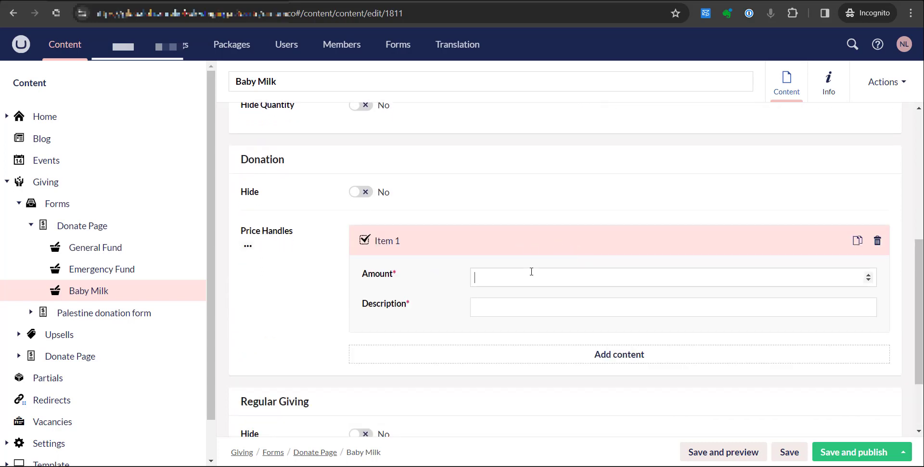
type("20")
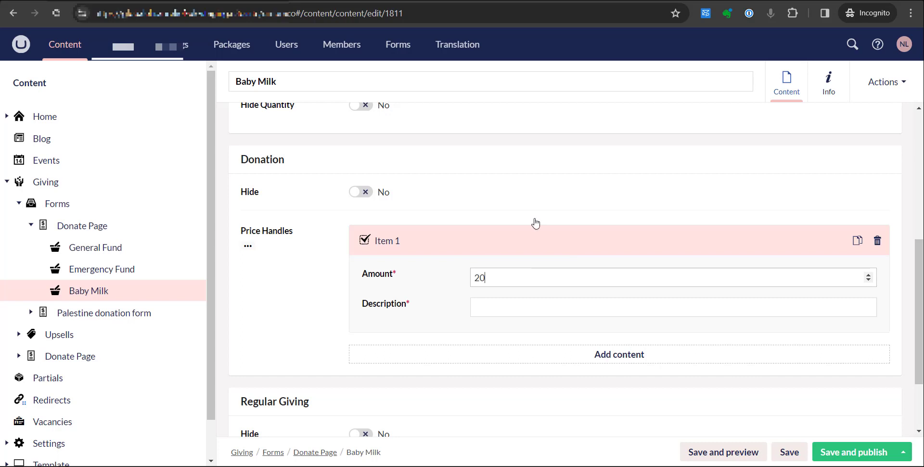
left_click(505, 306)
key("Caps_Lock")
key("Caps_Lock")
type("Can feed 1 child")
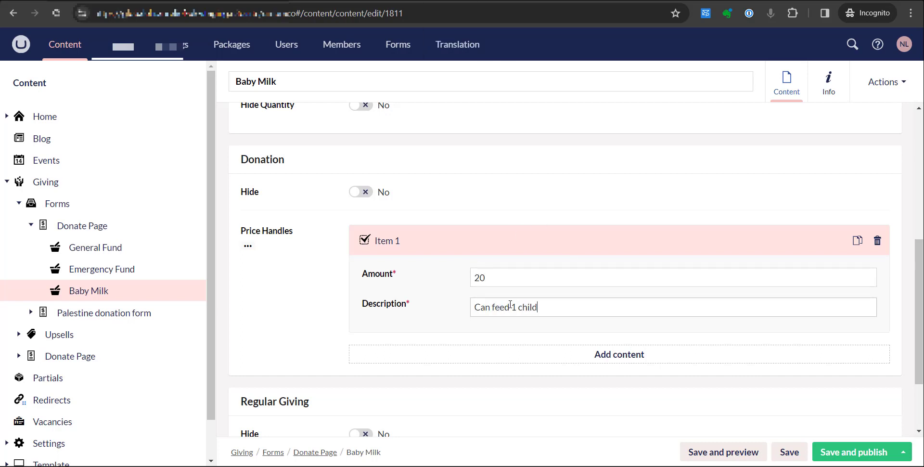
- Add a second Donation price handle with amount 40 and description "Can feed 2 children"
left_click(602, 355)
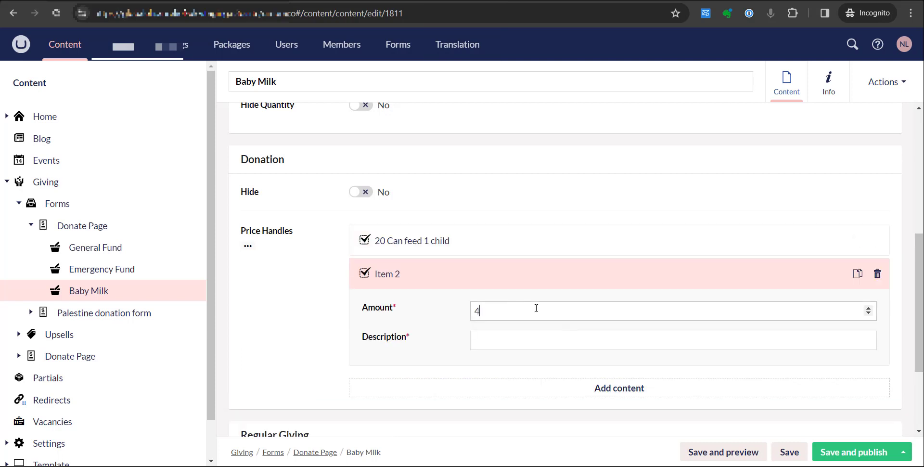
left_click(533, 336)
key("Caps_Lock")
type("C")
key("Caps_Lock")
type("n")
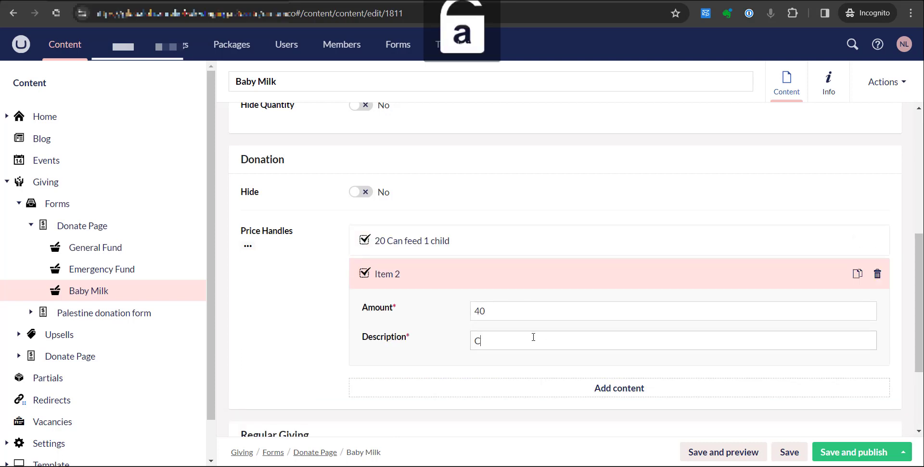
type("an feed 2 children")
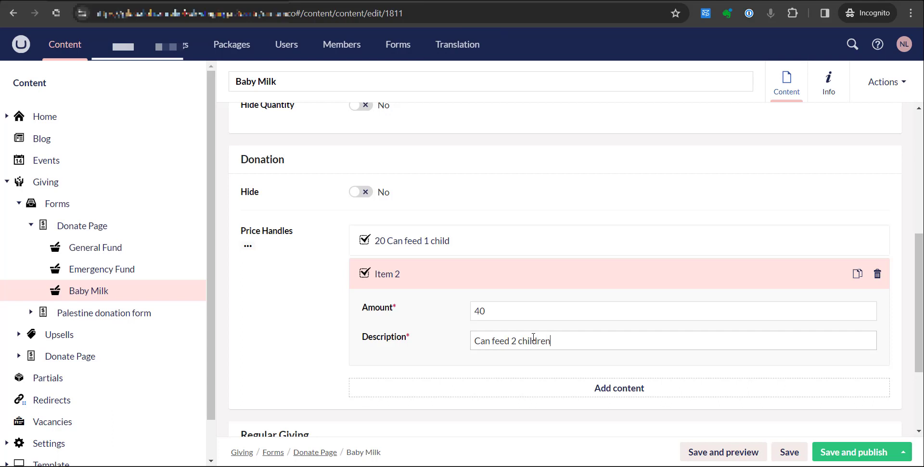
- Add a third Donation price handle of 60 described as "Can feed 3 children", and publish the Baby Milk fund
left_click(596, 387)
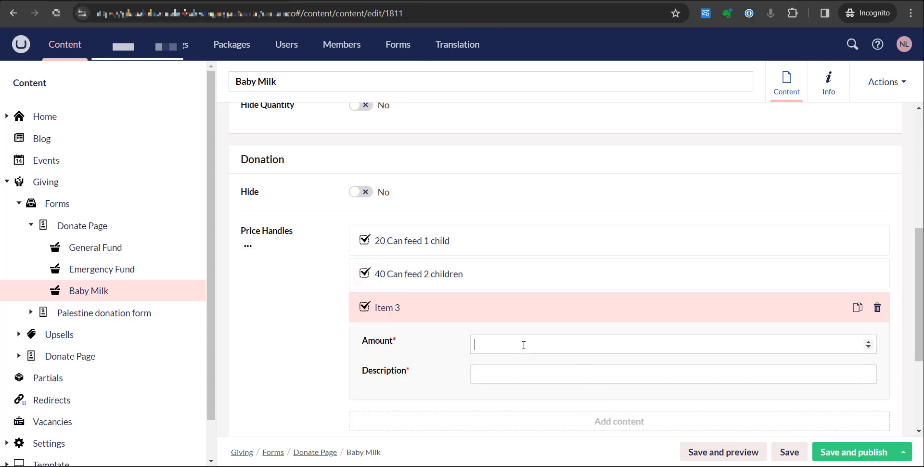
key("Tab")
key("Caps_Lock")
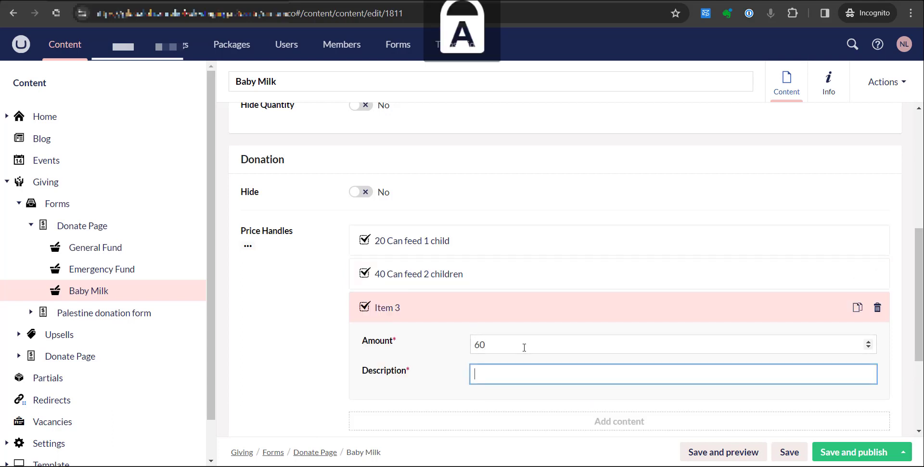
type("C")
key("Caps_Lock")
type("an feed 3")
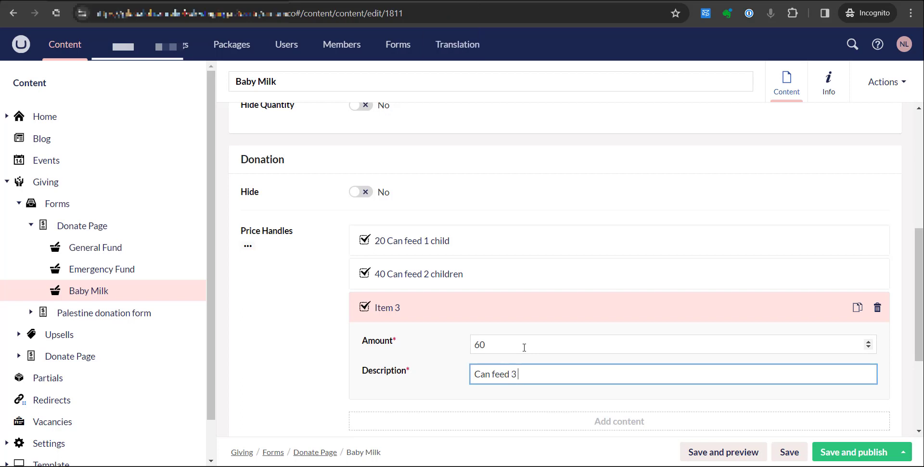
type(" children")
key("ctrl+p")
scroll(481, 352, "down", 2)
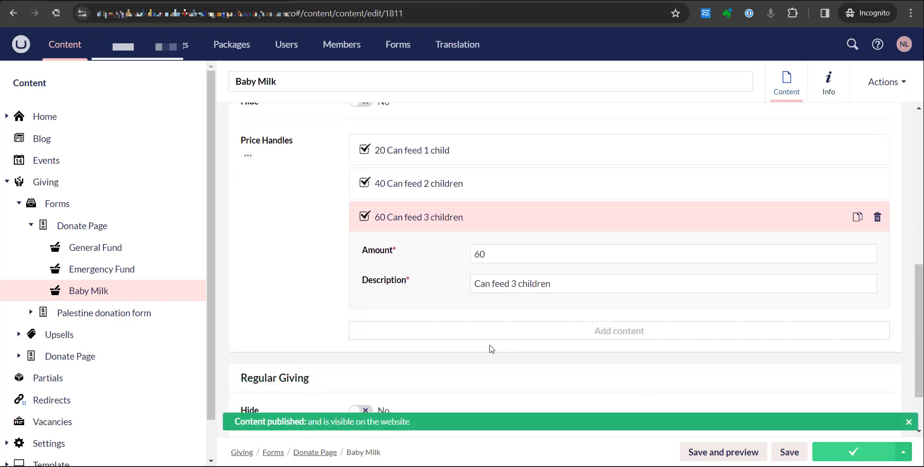
scroll(366, 202, "up", 2)
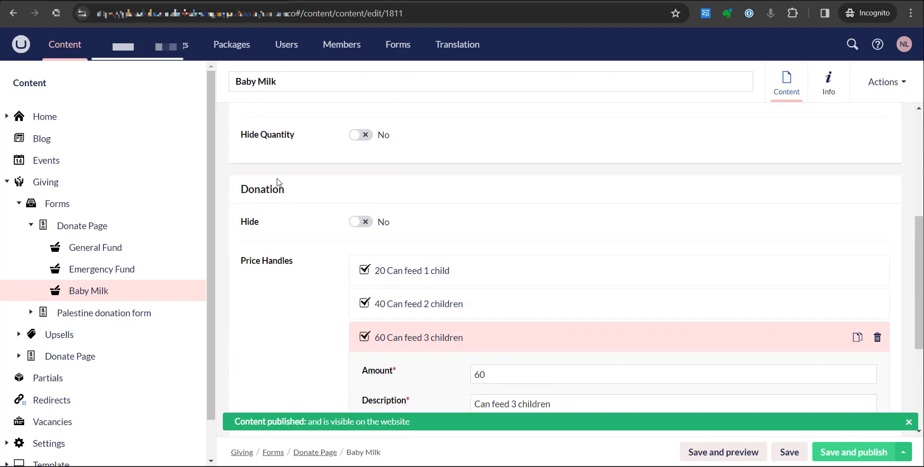
- Reload the website's donation page, choose Baby Milk and check the description of the £40 price handle
key("ctrl+Tab")
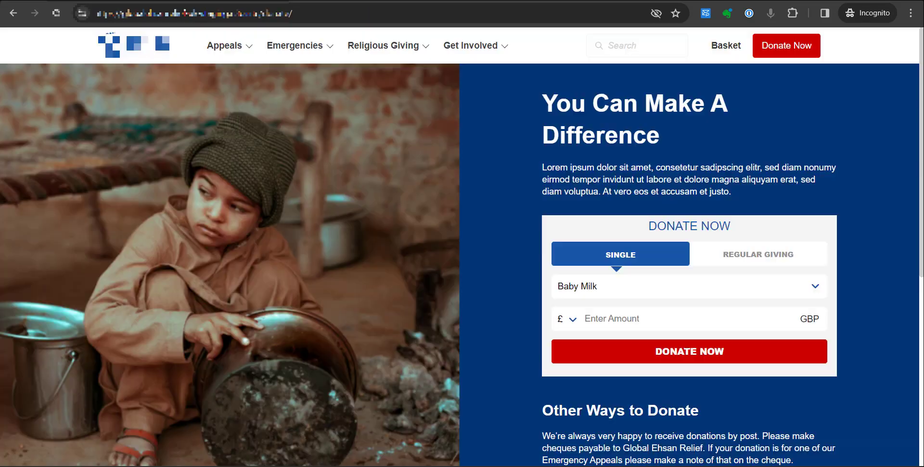
left_click(56, 13)
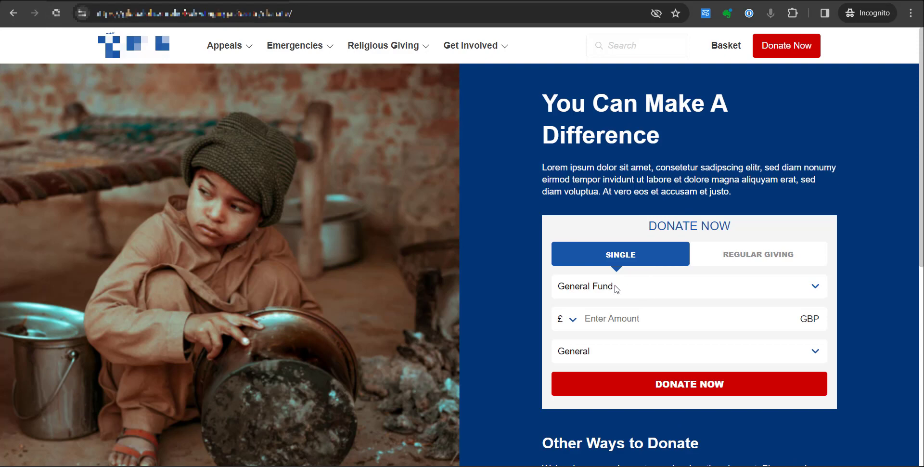
left_click(617, 288)
left_click(610, 325)
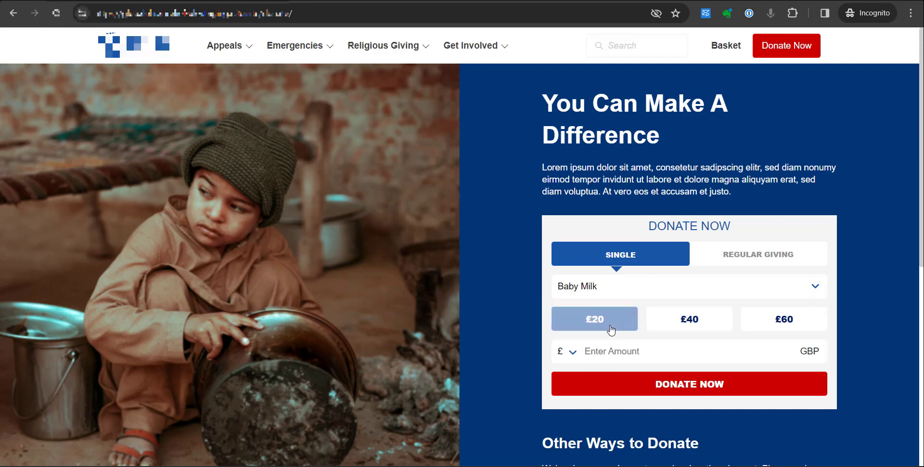
left_click(677, 324)
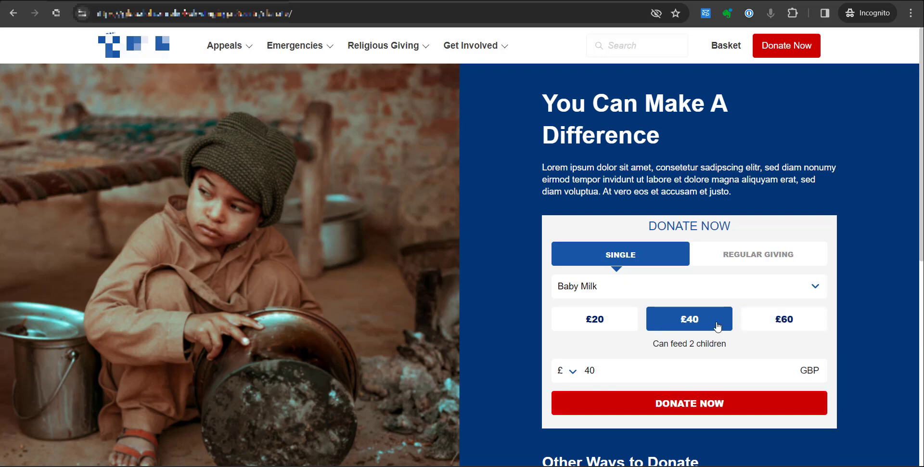
mouse_move(655, 342)
left_mouse_down()
mouse_move(727, 351)
mouse_move(647, 347)
left_mouse_up()
left_click(729, 349)
left_click(669, 343)
- Open the Palestine Emergency appeal page from Emergencies and check the fund choices in its donation form
mouse_move(297, 57)
left_click(315, 99)
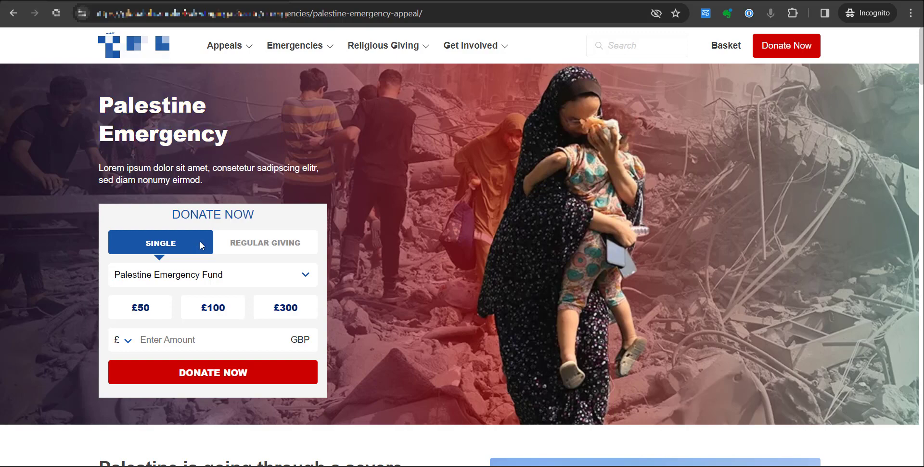
left_click(181, 280)
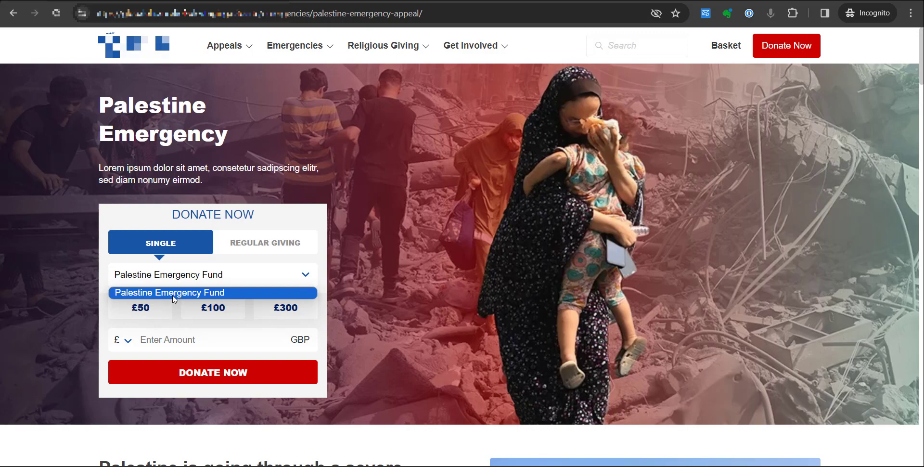
left_click(370, 160)
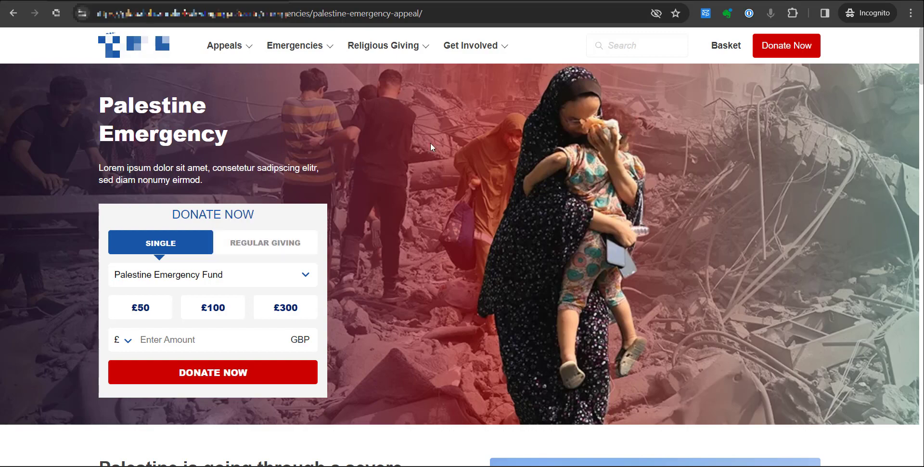
- Switch to Umbraco and show only the donation forms under Giving > Forms, with Donate Page collapsed
left_click(169, 1)
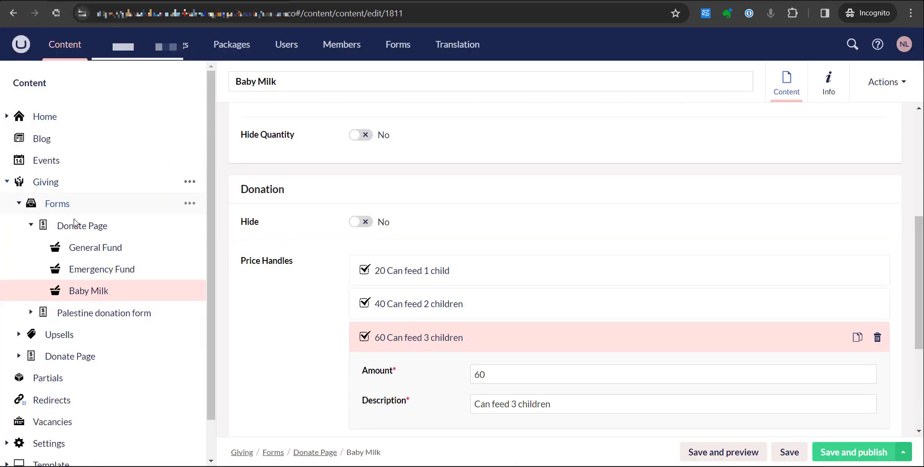
left_click(6, 183)
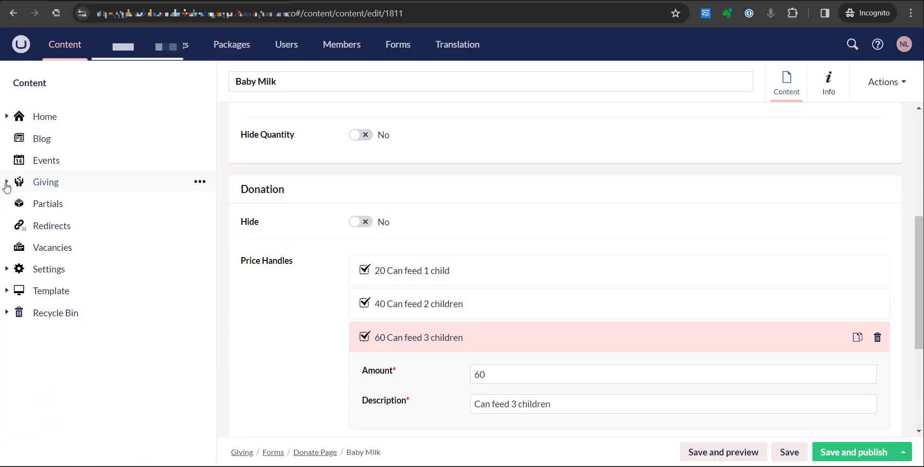
left_click(7, 183)
left_click(18, 204)
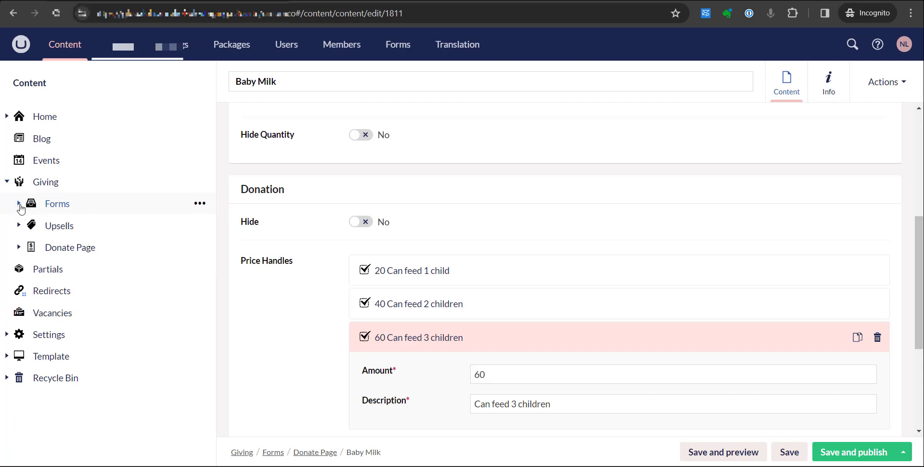
left_click(18, 204)
left_click(30, 225)
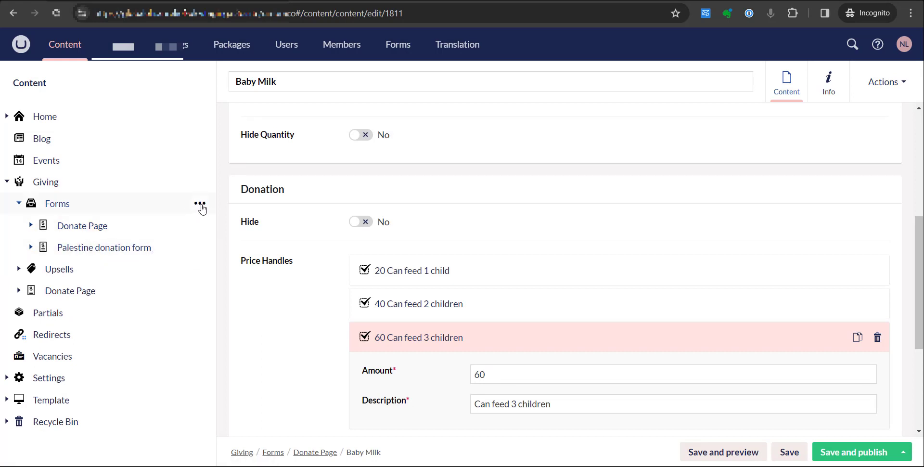
- Check which items can be created under Forms and the Palestine donation form, and open its Palestine Emergency Fund
left_click(200, 204)
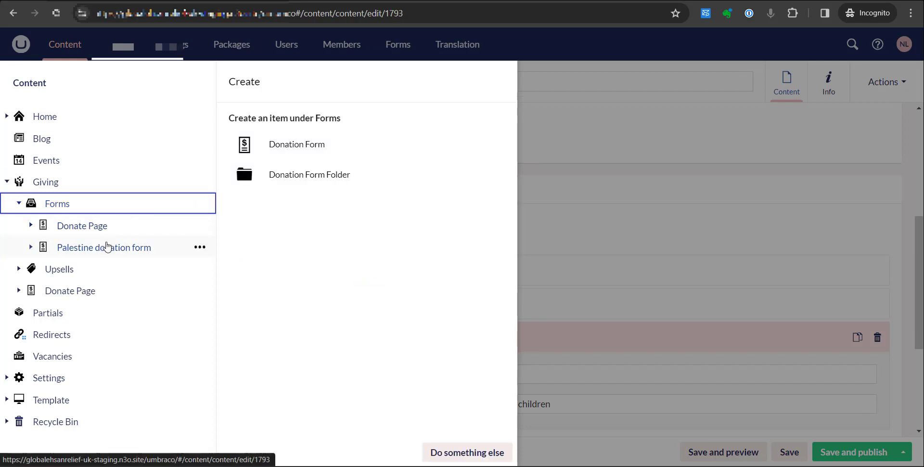
left_click(107, 247)
left_click(31, 247)
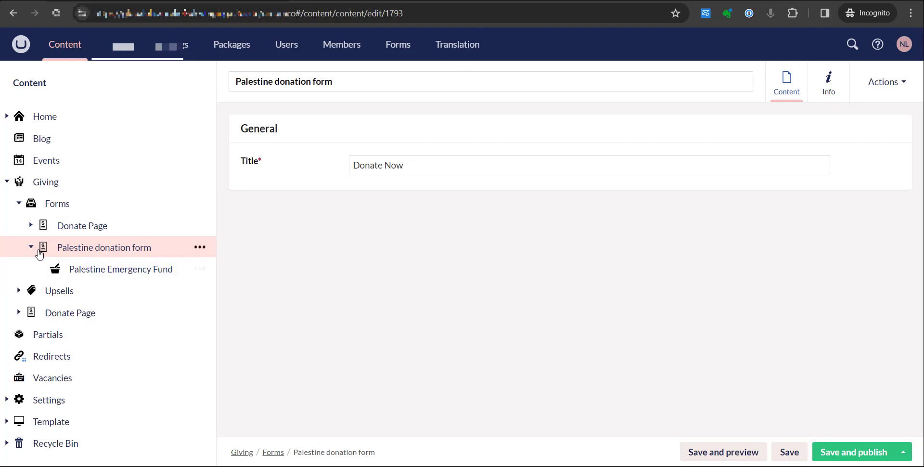
left_click(199, 247)
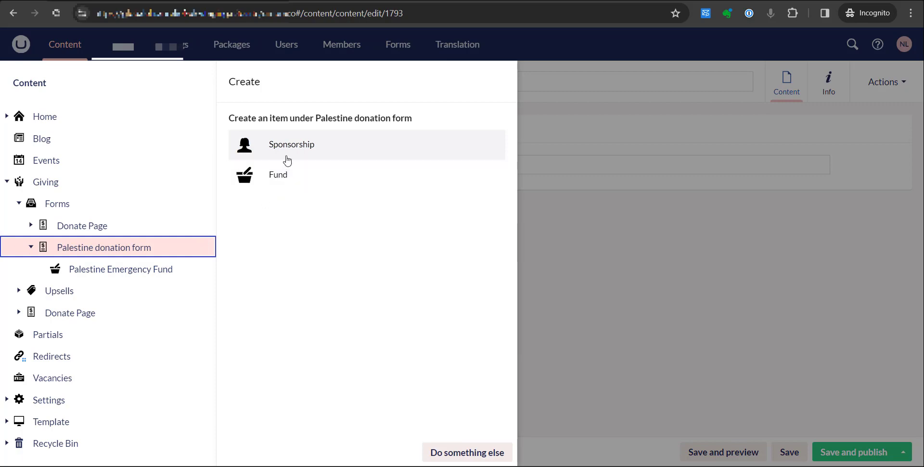
left_click(137, 273)
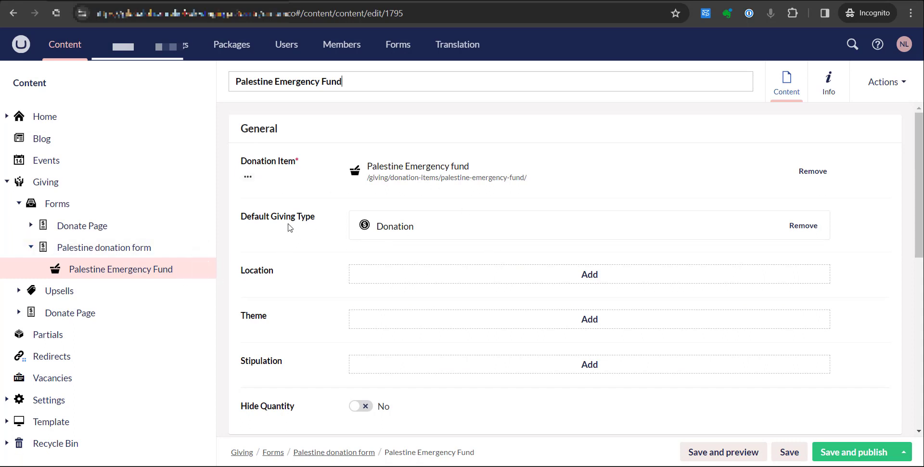
- Create a fund named Baby Milk under Palestine donation form and select Baby Milk as its donation item
left_click(31, 248)
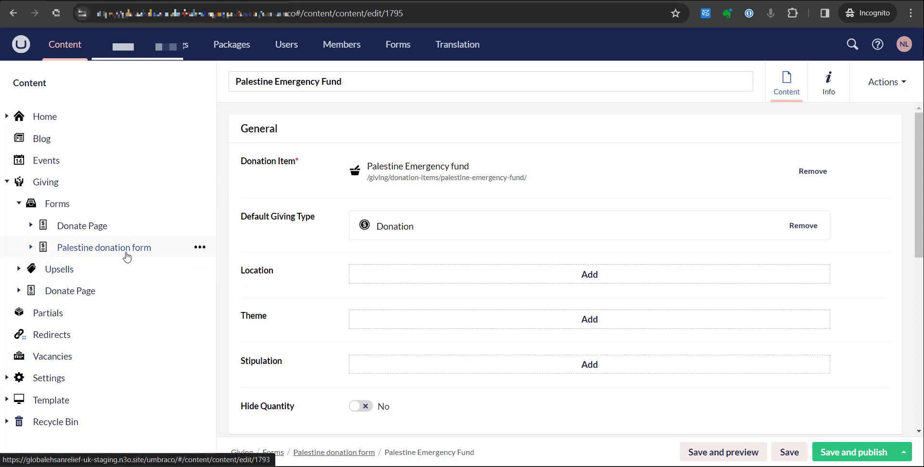
left_click(31, 247)
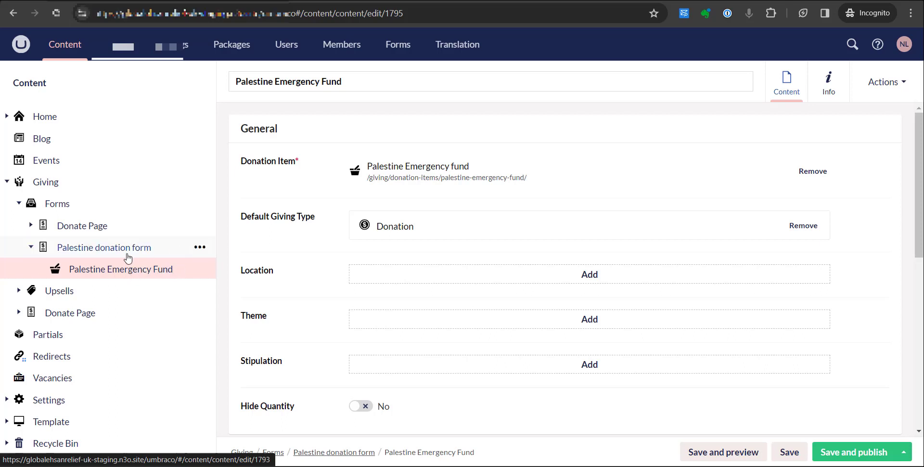
left_click(199, 250)
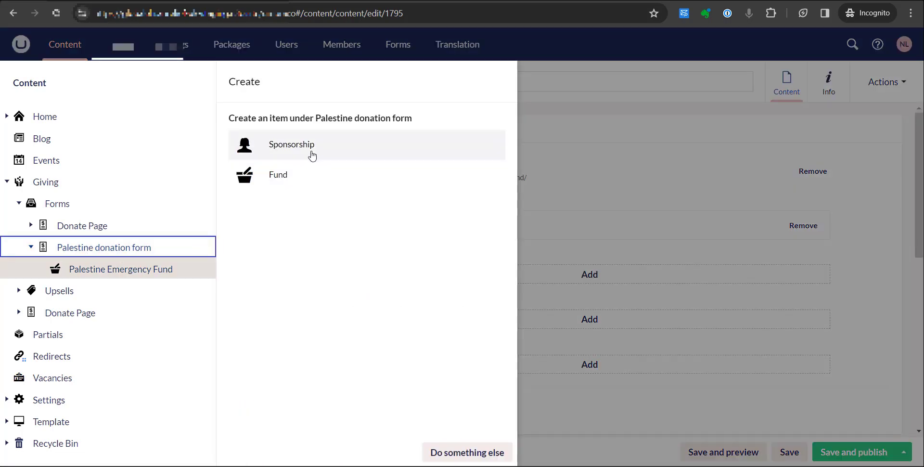
left_click(303, 183)
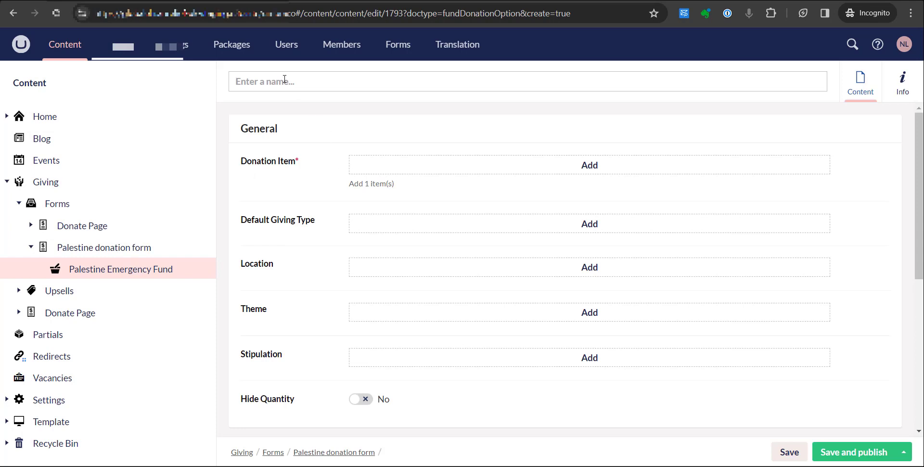
type("Baby ")
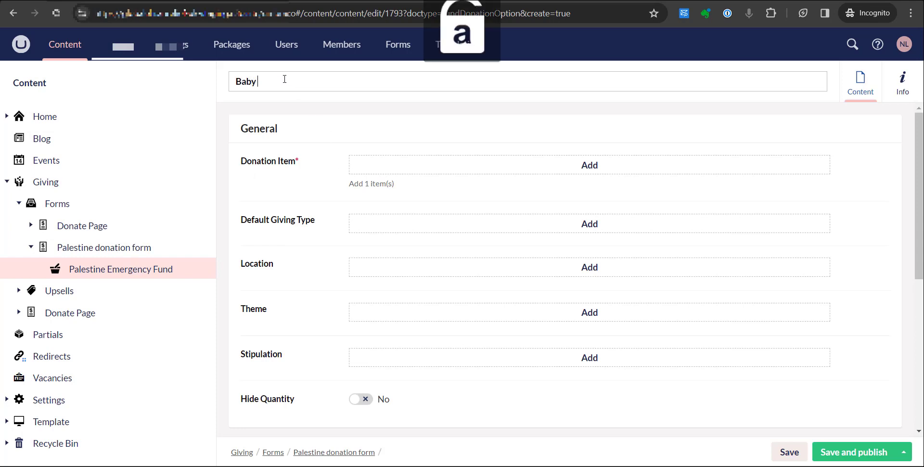
type("L")
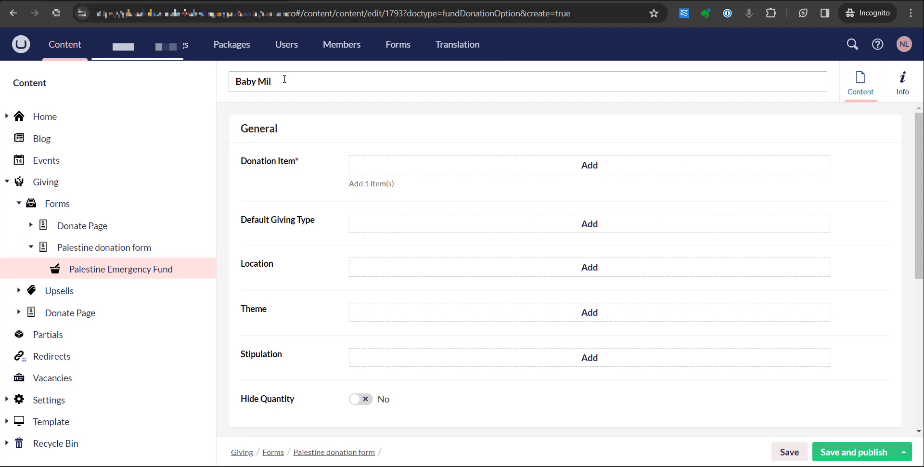
left_click(580, 172)
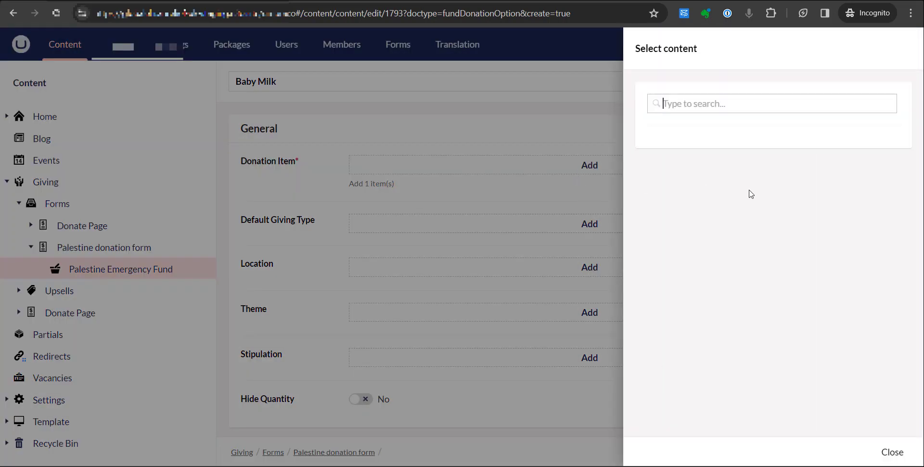
left_click(711, 247)
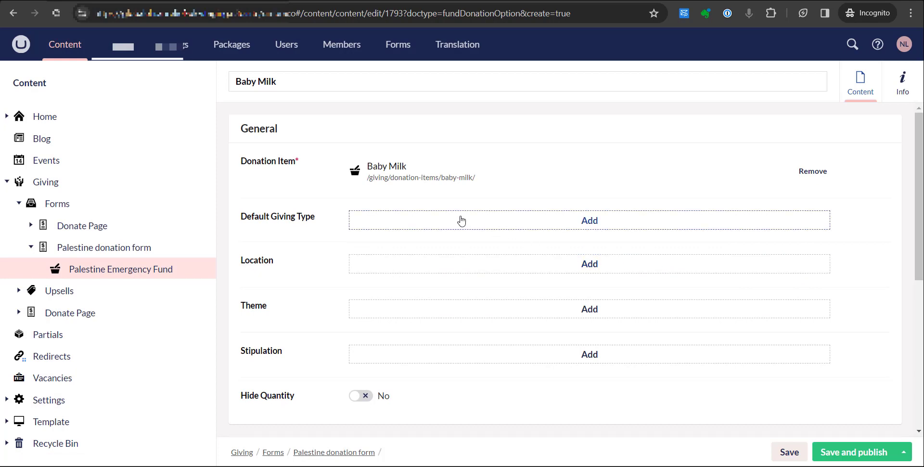
- Try to publish the fund with Palestine as its location, and check the locations of Baby Milk in the admin Donation Items list
left_click(473, 271)
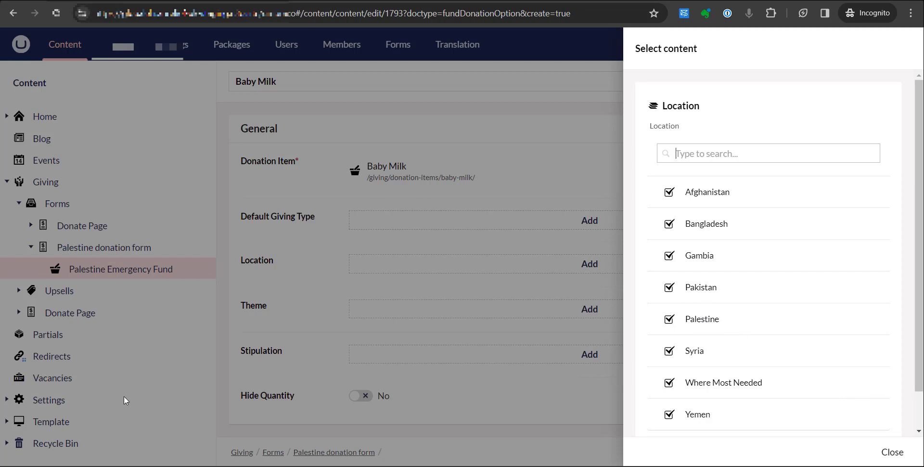
left_click(724, 322)
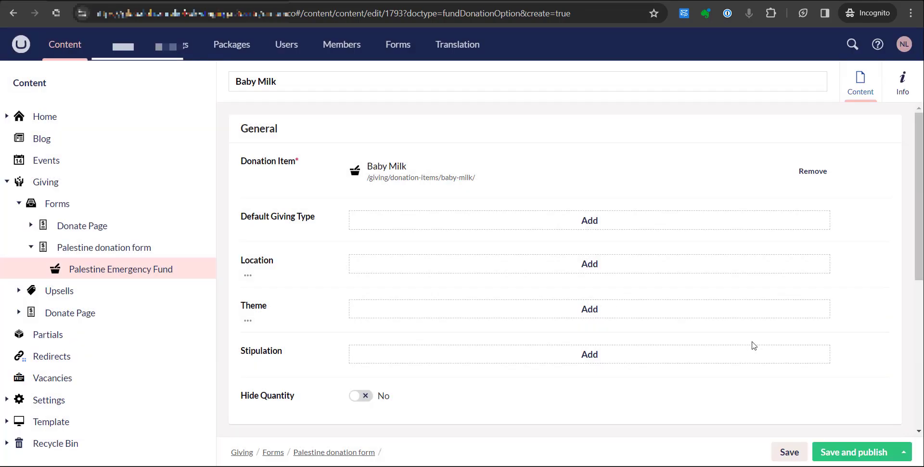
left_click(850, 454)
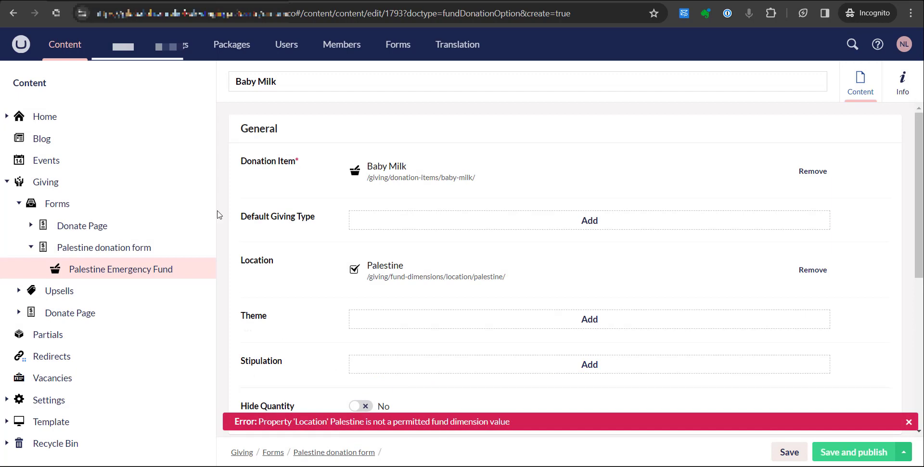
left_click(269, 1)
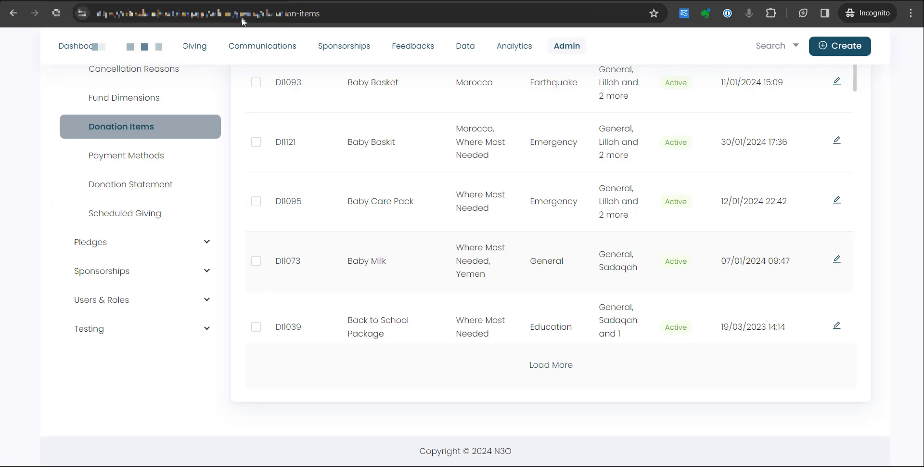
left_click(243, 2)
left_click(907, 427)
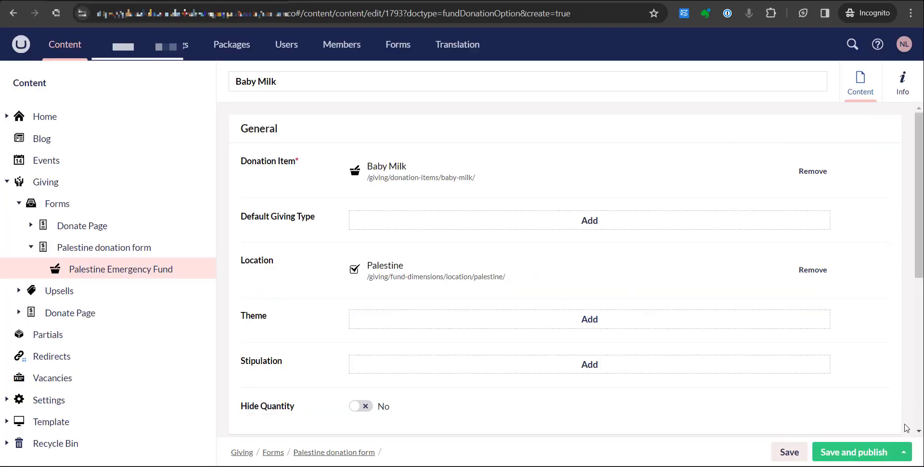
- Remove the Palestine location from the Baby Milk fund and publish it
left_click(813, 269)
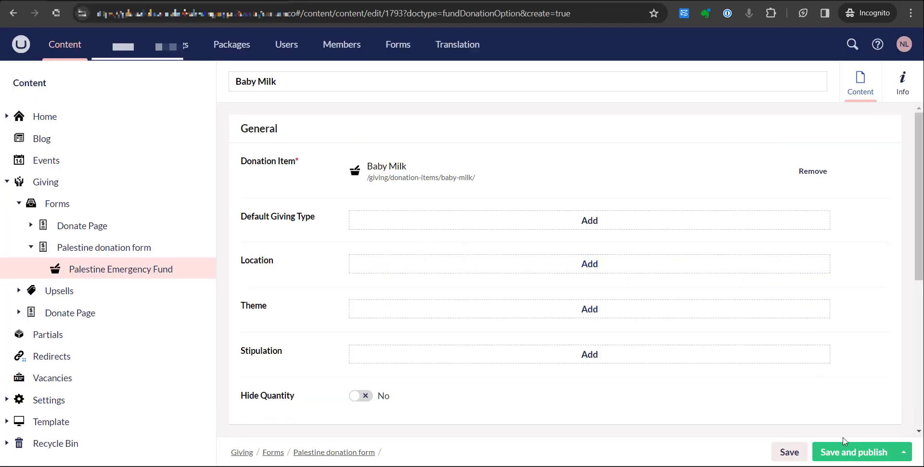
left_click(845, 452)
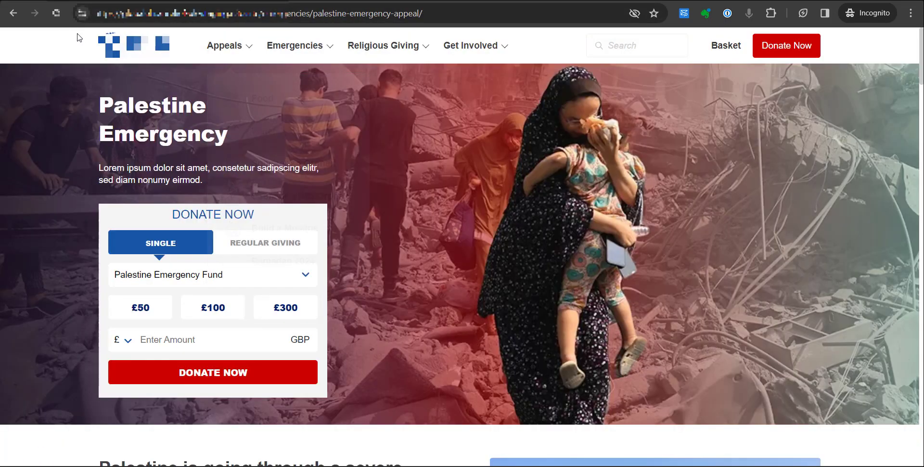
- Reload the website's Palestine Emergency appeal page, try Baby Milk and Palestine Emergency Fund in its donation form, and reopen the page from Emergencies
left_click(57, 13)
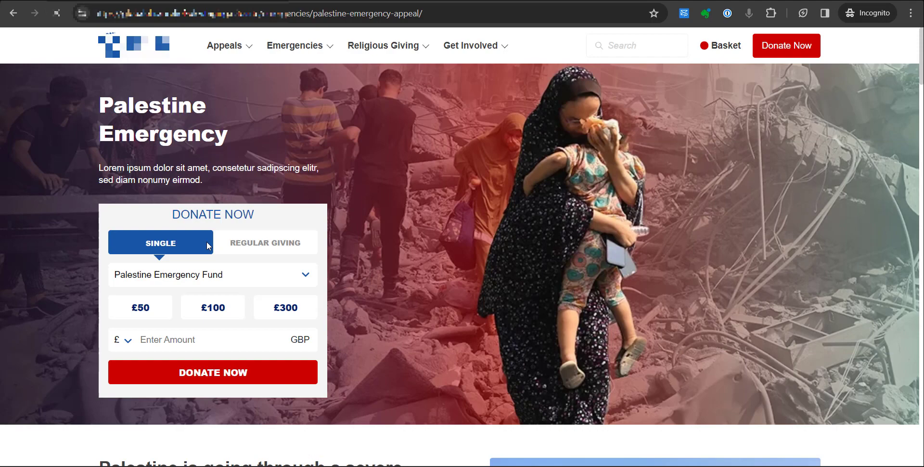
left_click(181, 280)
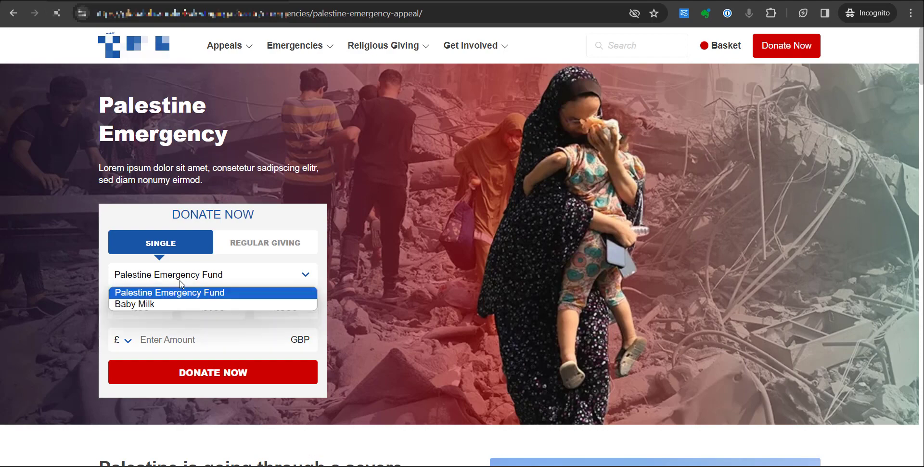
left_click(179, 302)
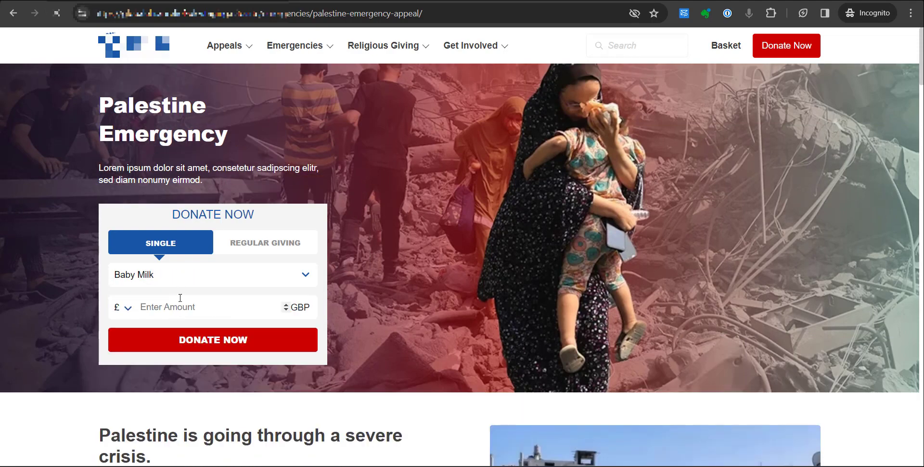
left_click(181, 284)
left_click(178, 292)
left_click(190, 307)
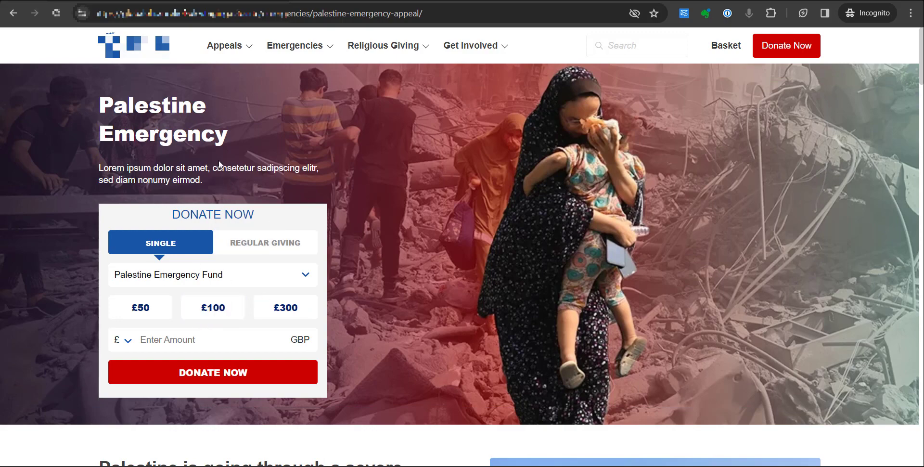
mouse_move(304, 55)
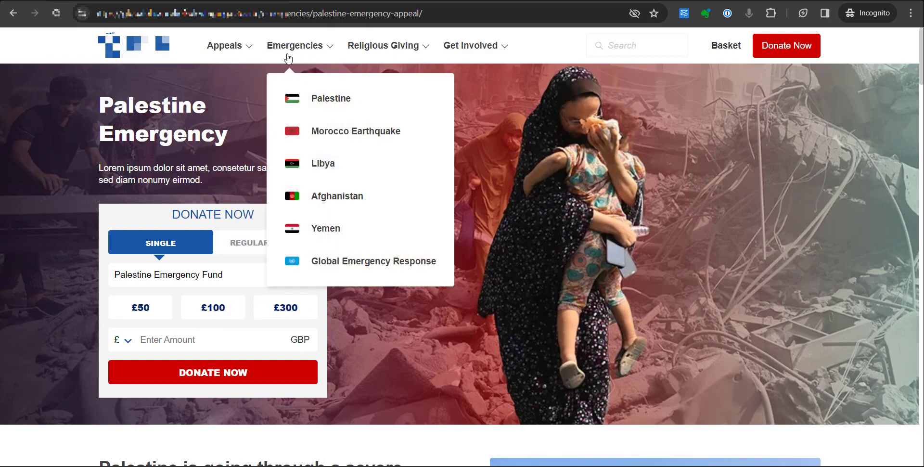
left_click(319, 100)
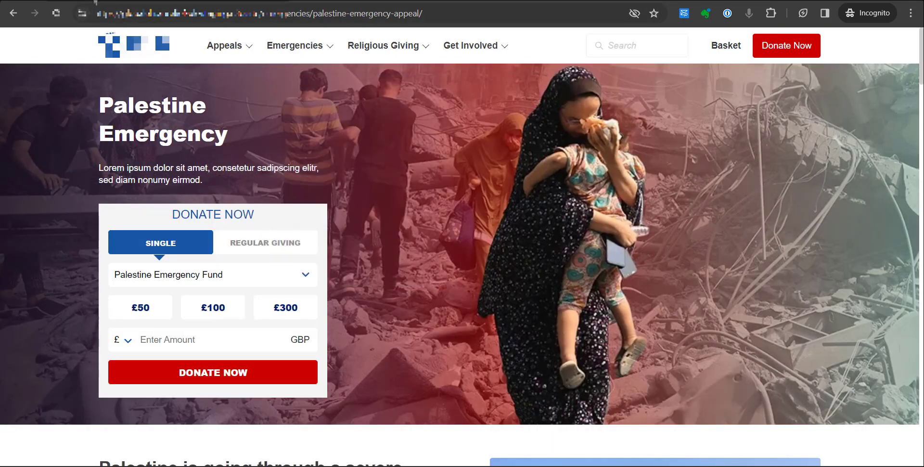
- Switch to Umbraco and open the Palestine Emergency Appeal page under Home > Emergencies
left_click(116, 1)
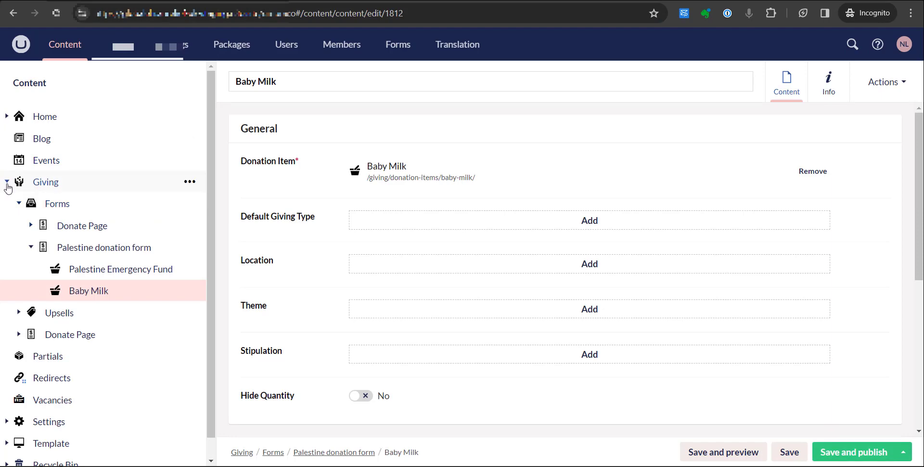
left_click(6, 181)
left_click(7, 116)
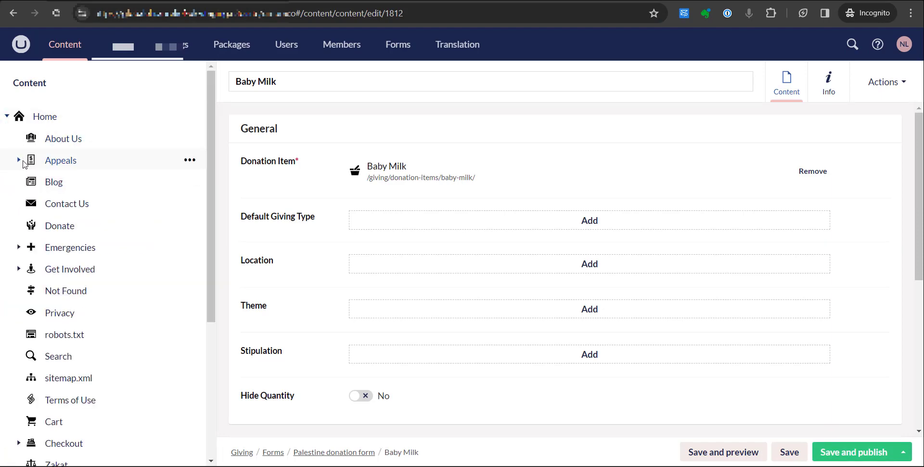
left_click(18, 247)
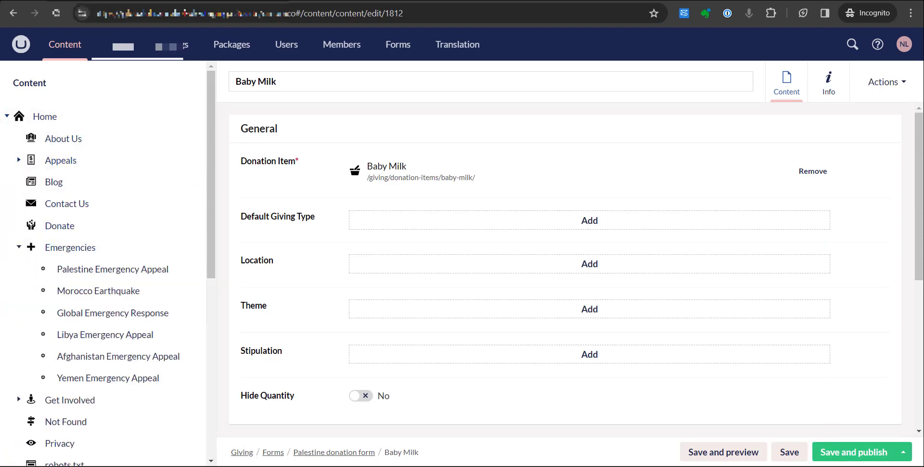
left_click(207, 1)
mouse_move(311, 50)
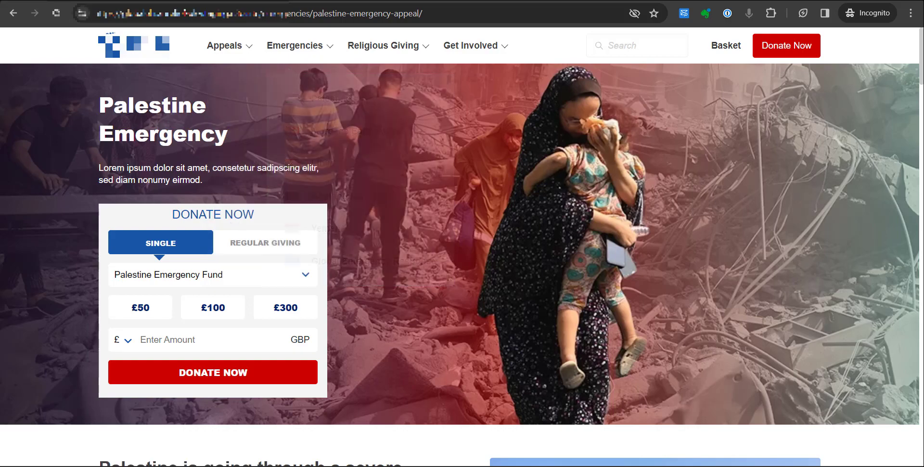
left_click(139, 0)
left_click(93, 273)
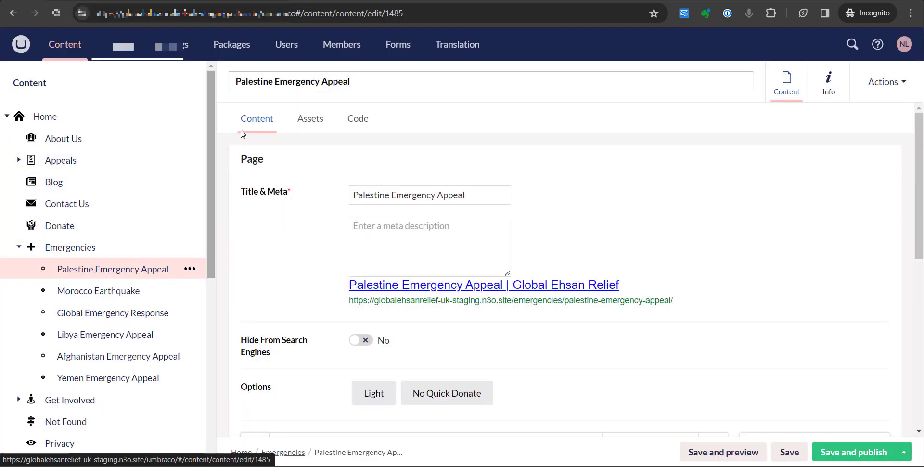
- Expand the page's Hero Donation Form block and check which donation form it uses
scroll(481, 272, "down", 5)
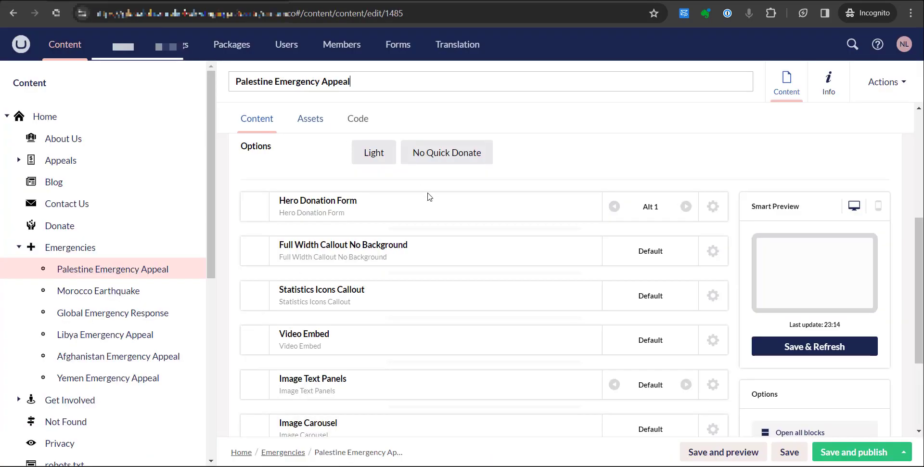
left_click(387, 214)
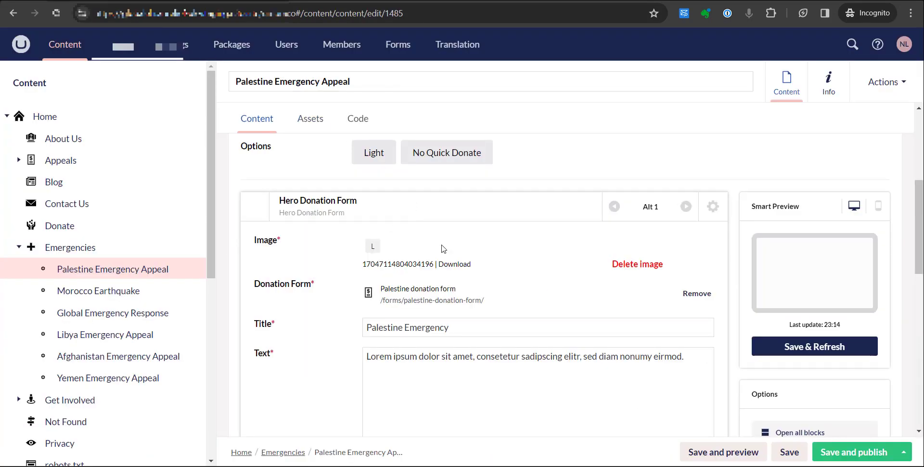
scroll(293, 322, "down", 2)
scroll(293, 321, "down", 4)
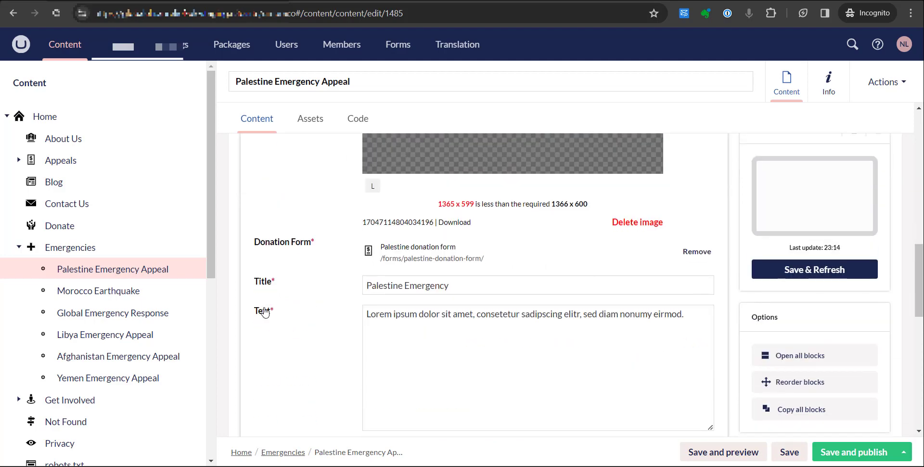
left_click_drag(255, 247, 326, 254)
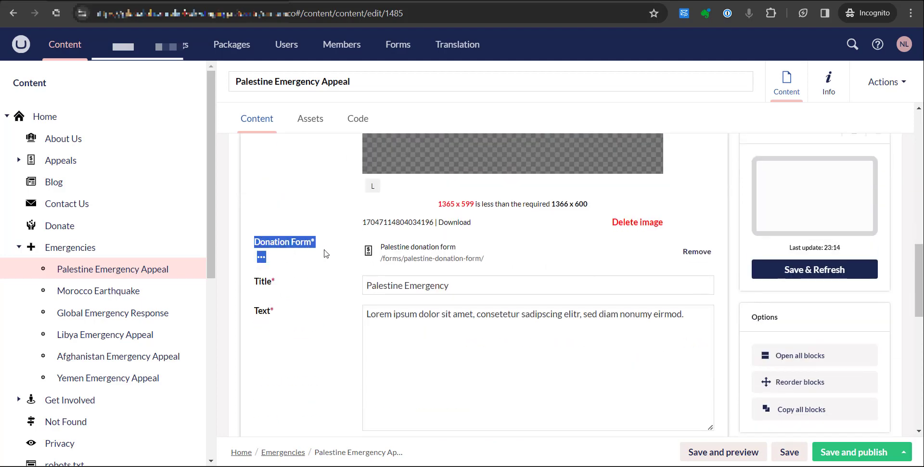
left_click(432, 249)
- Remove the block's donation form, select Palestine donation form again and publish the page
left_click(703, 252)
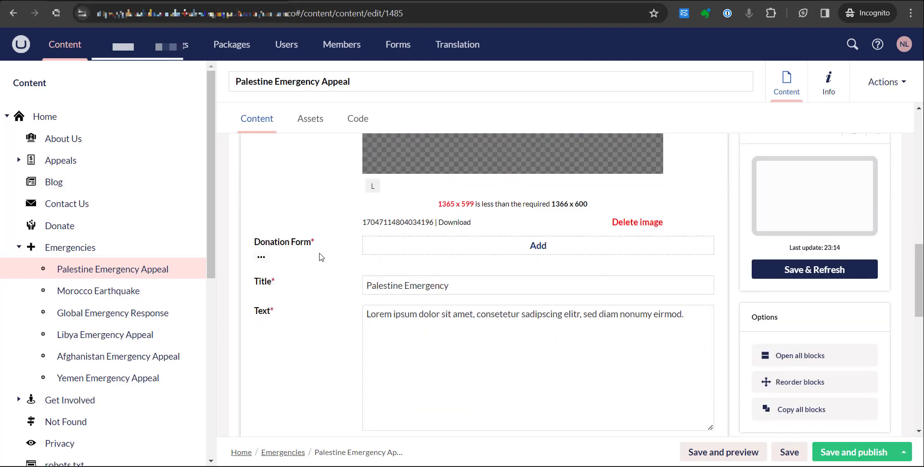
left_click(531, 252)
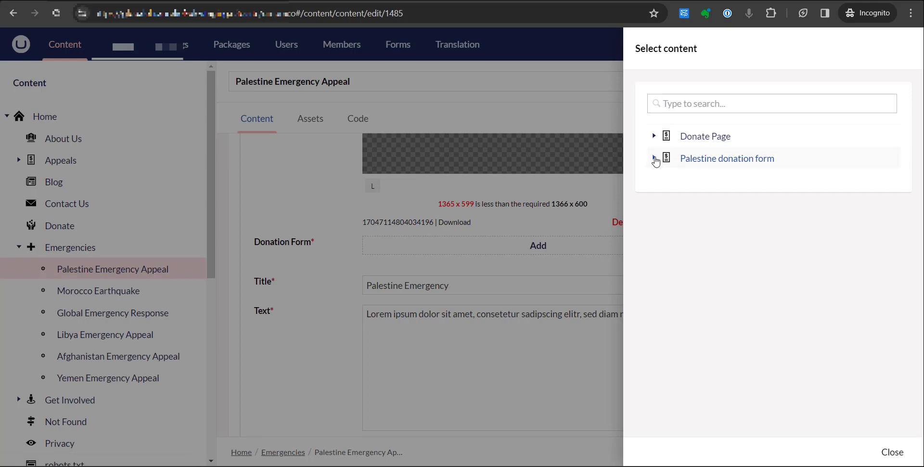
left_click(655, 161)
left_click(655, 158)
left_click(726, 158)
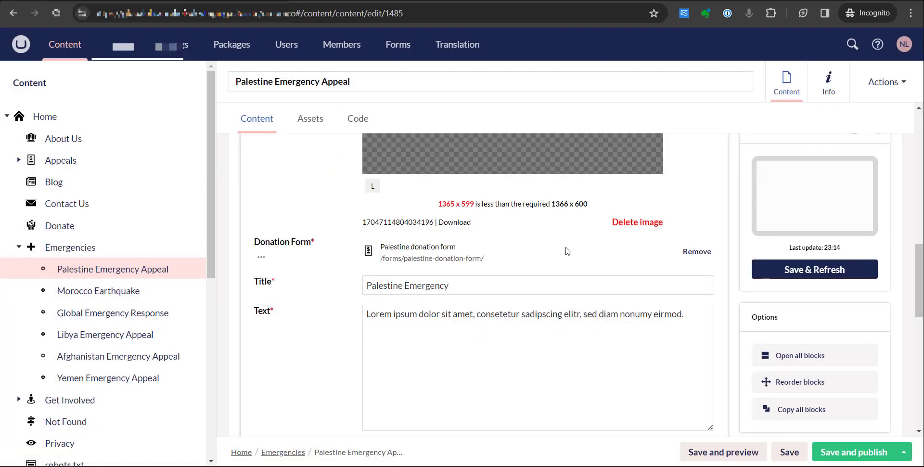
left_click(835, 452)
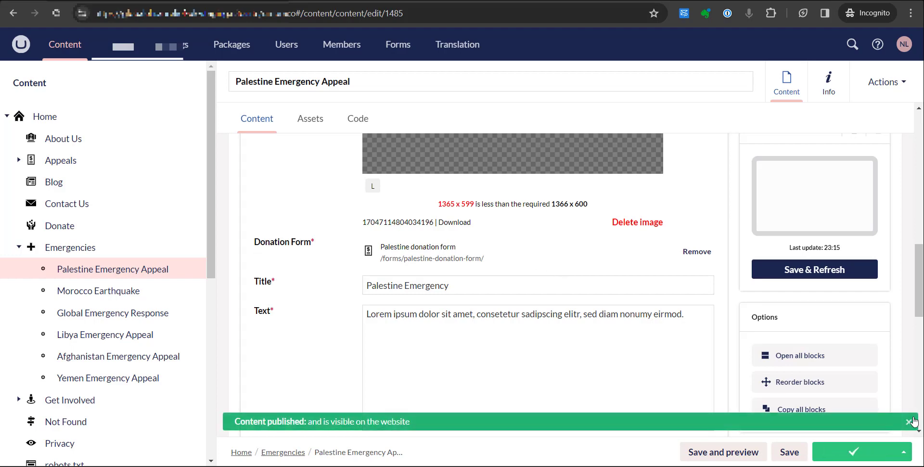
scroll(67, 289, "down", 3)
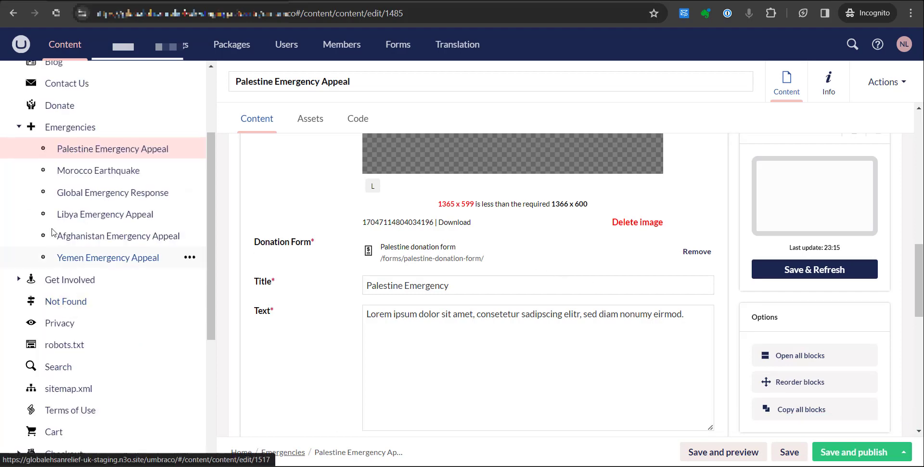
- Collapse Emergencies in the content tree, look over the website's appeal page and the remaining content nodes, and open the Content welcome dashboard
left_click(26, 133)
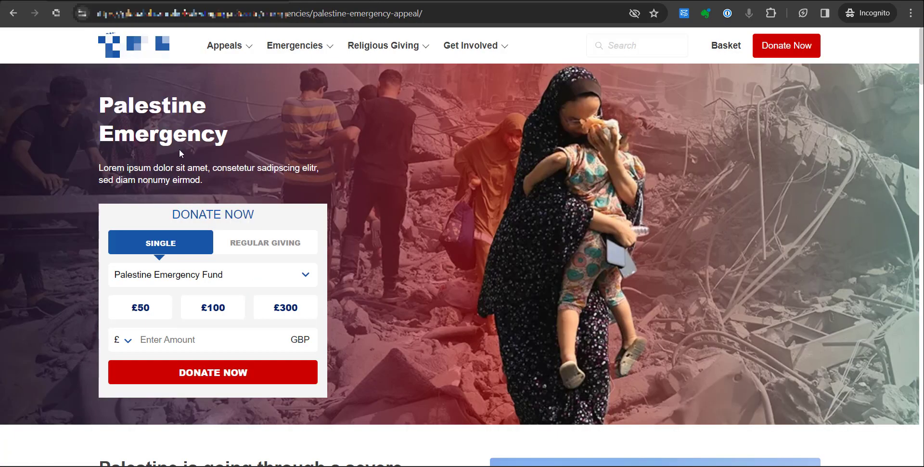
left_click(193, 266)
left_click(154, 114)
key("ctrl+Tab")
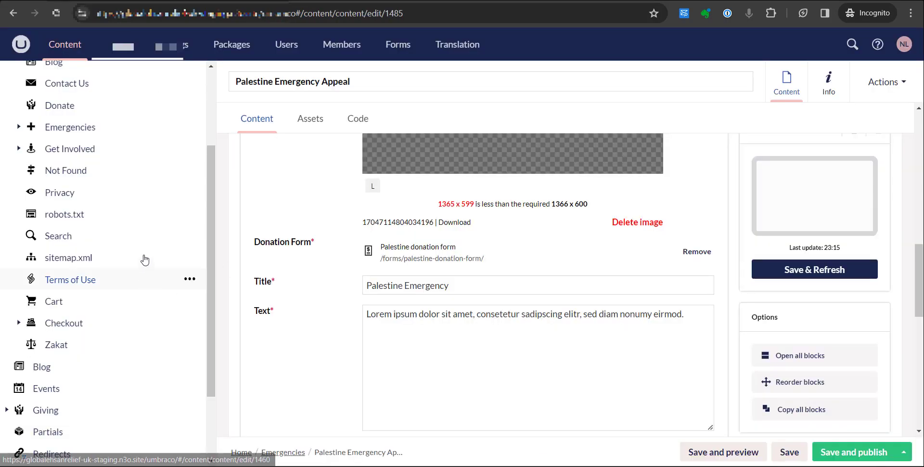
scroll(106, 218, "up", 3)
scroll(72, 290, "down", 4)
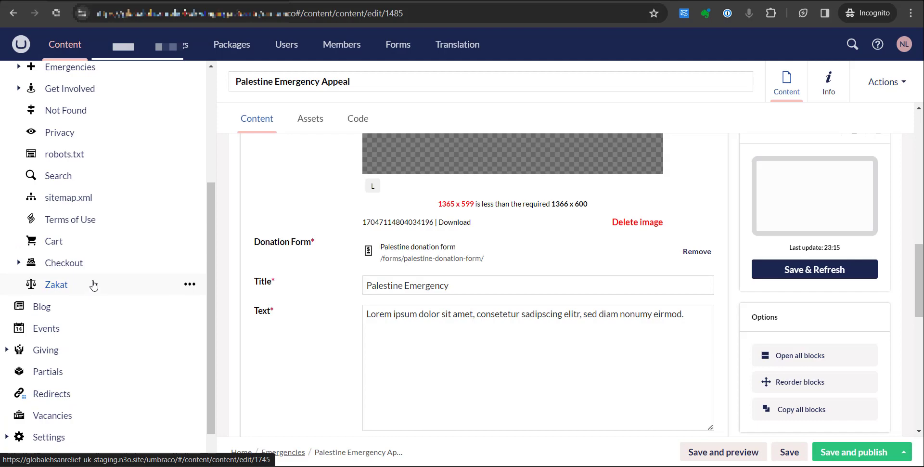
scroll(167, 255, "up", 4)
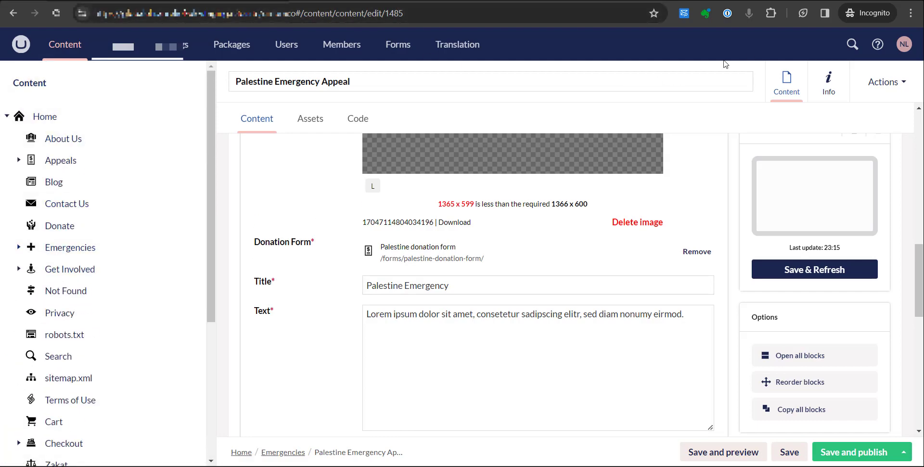
left_click(52, 88)
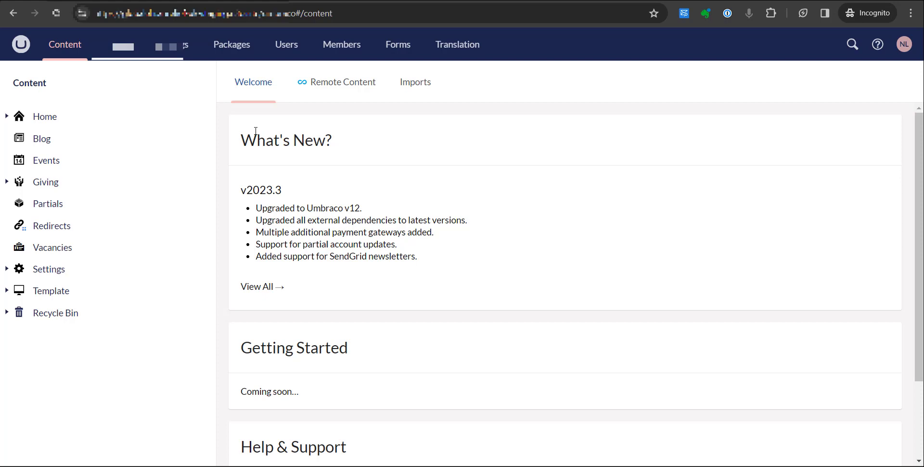
- Open user management in the Users section, review the user groups and their section access, and return to the user list
left_click(292, 49)
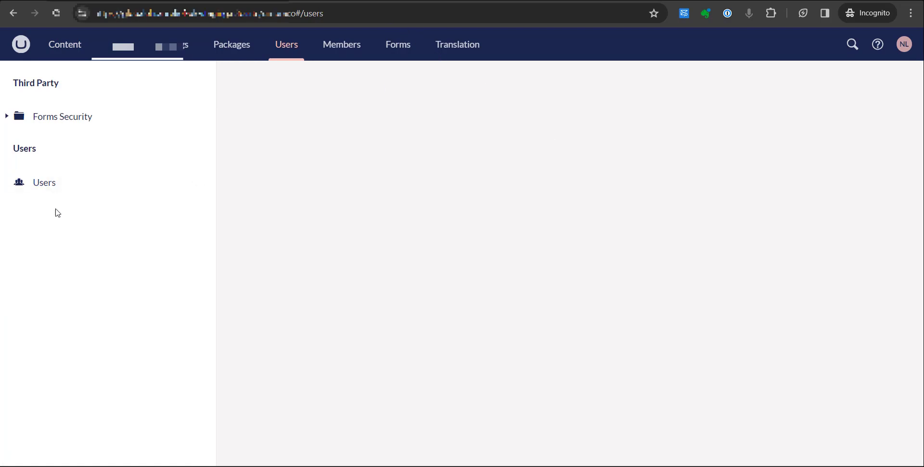
left_click(56, 183)
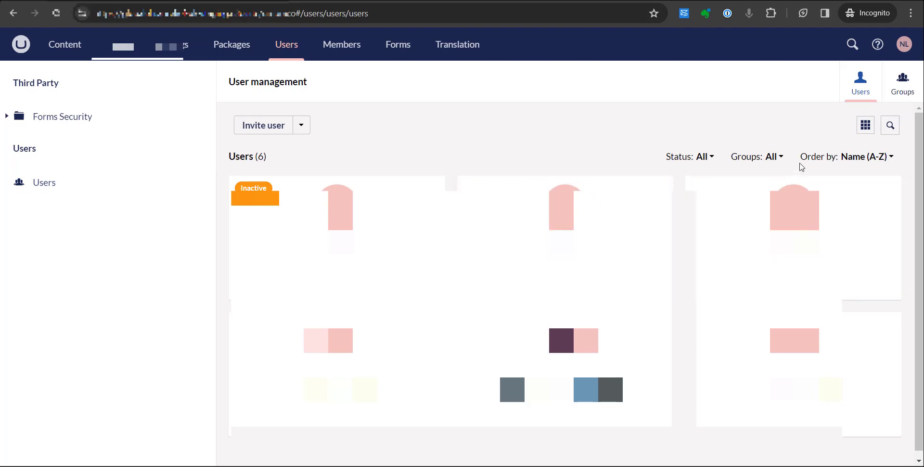
left_click(904, 96)
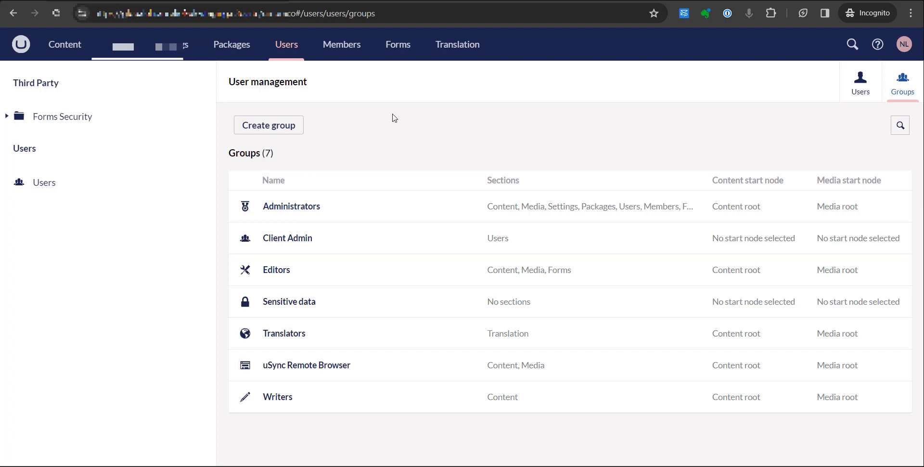
left_click(860, 79)
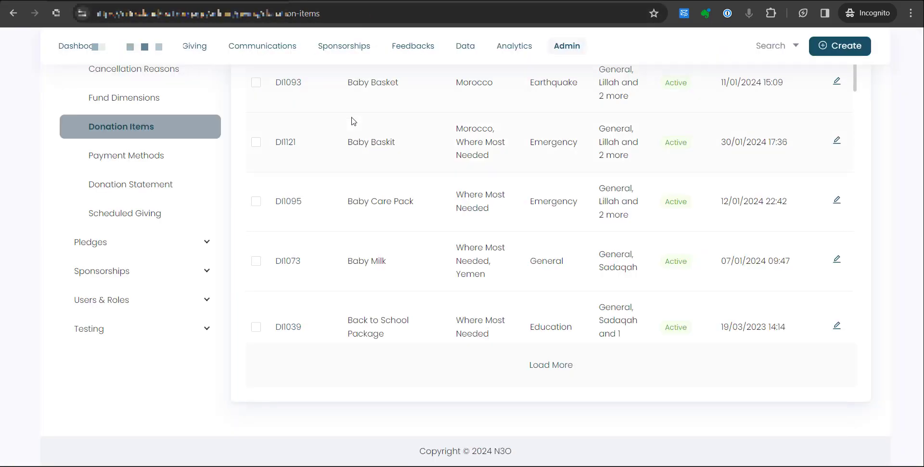
- Switch to the Engage Donation Items admin page, collapse the Giving settings and look into Users & Roles
scroll(176, 153, "up", 2)
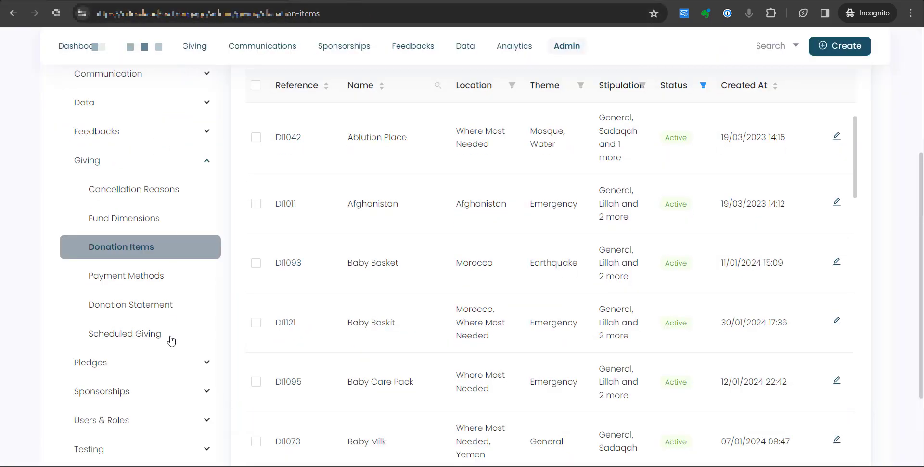
scroll(156, 341, "down", 1)
scroll(157, 337, "up", 5)
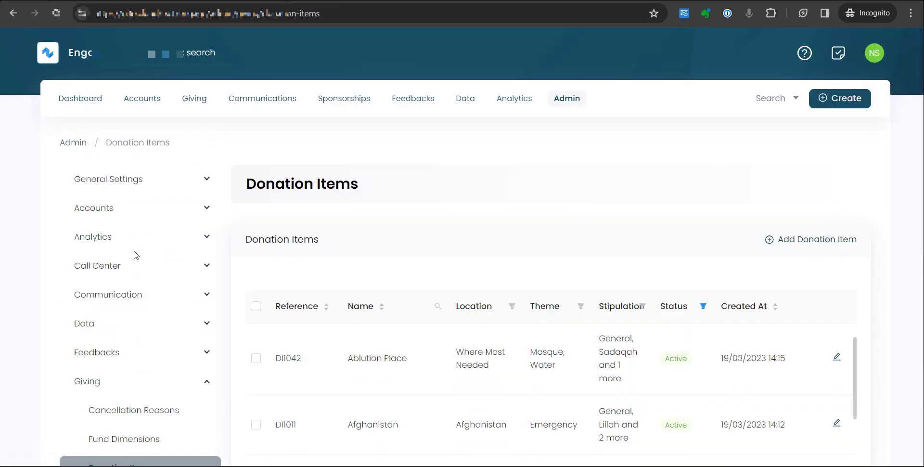
left_click(146, 381)
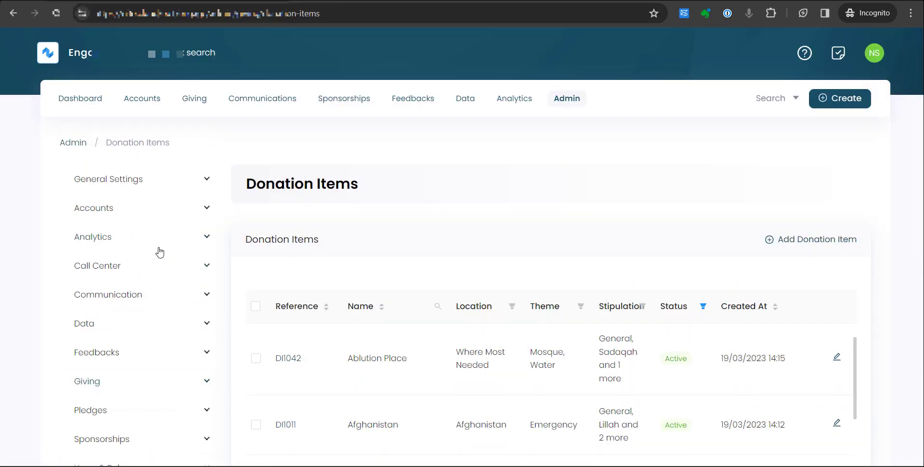
scroll(154, 279, "down", 3)
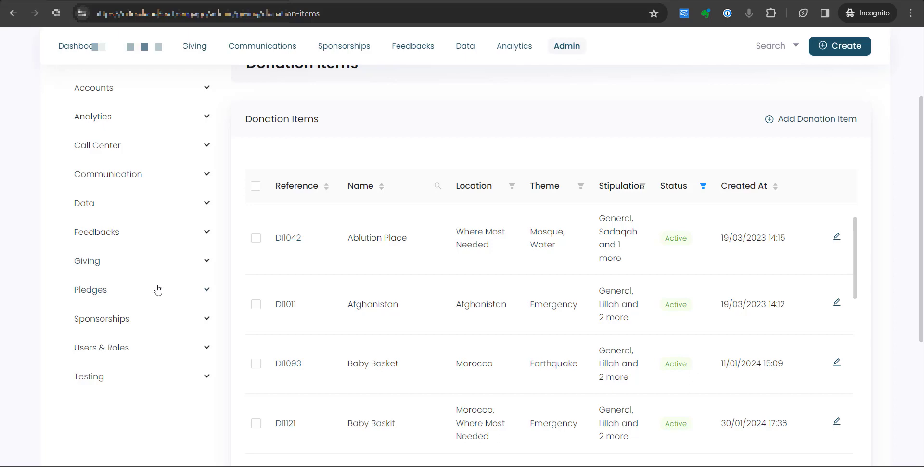
left_click(123, 355)
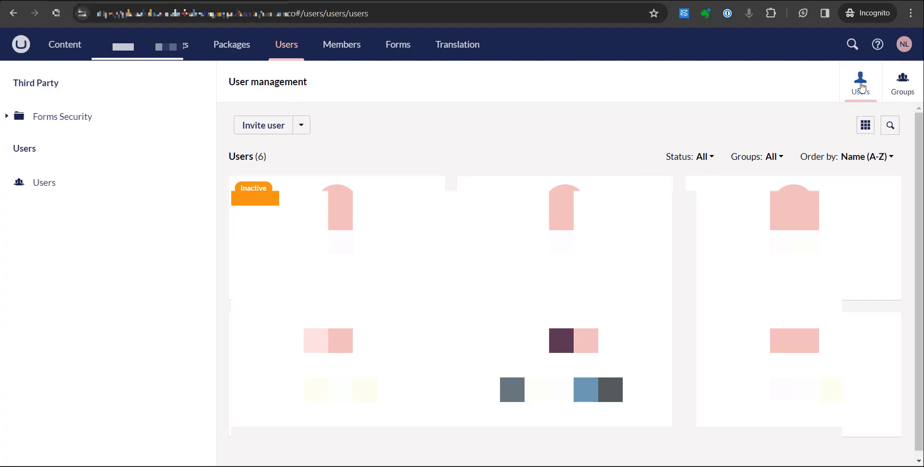
- Open the Create user form in Umbraco, examine its name, email and user group options, and close the group selection without choosing one
left_click(301, 126)
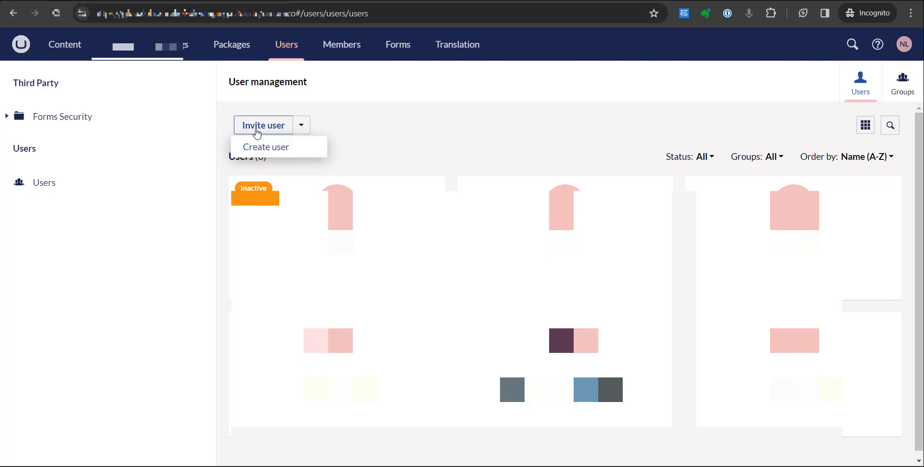
left_click(277, 150)
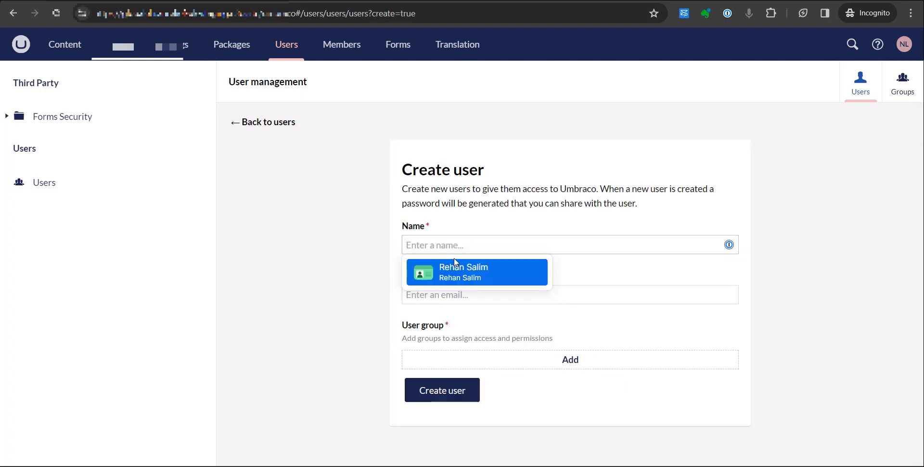
left_click_drag(413, 227, 408, 227)
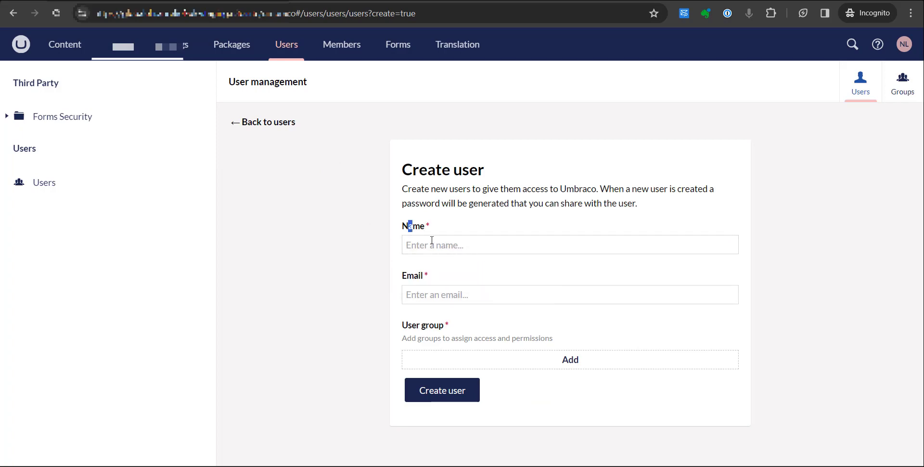
left_click(432, 243)
left_click(466, 311)
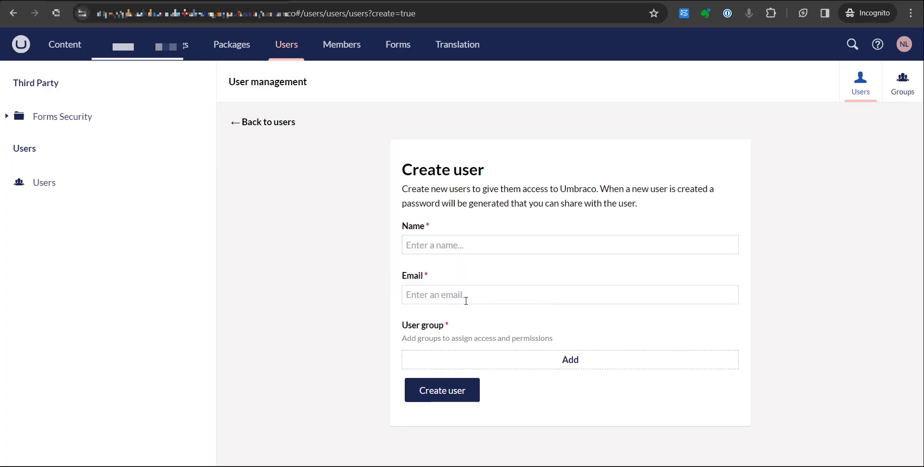
left_click(492, 363)
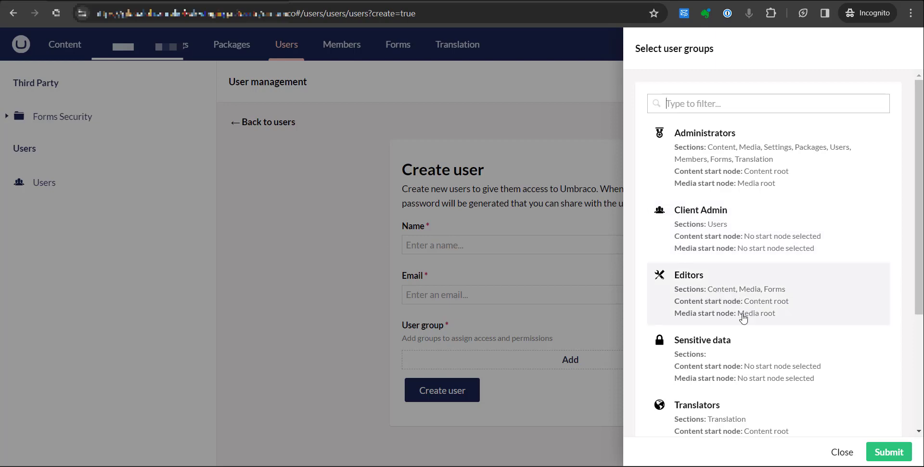
left_click(843, 453)
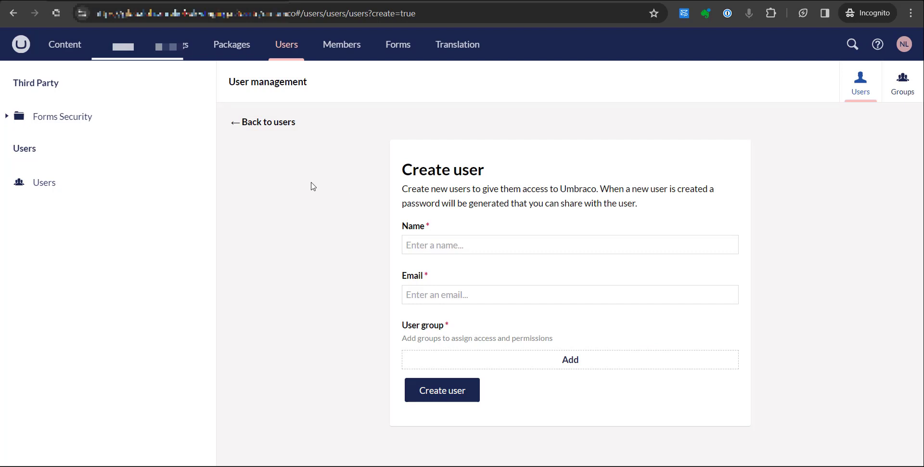
- Highlight the base part of the Umbraco back-office web address, leaving out the users path
left_click(212, 14)
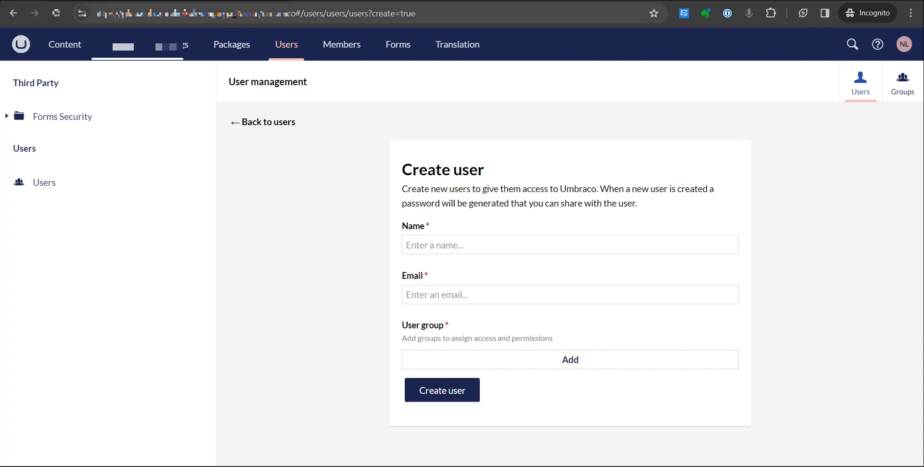
left_click_drag(95, 14, 298, 13)
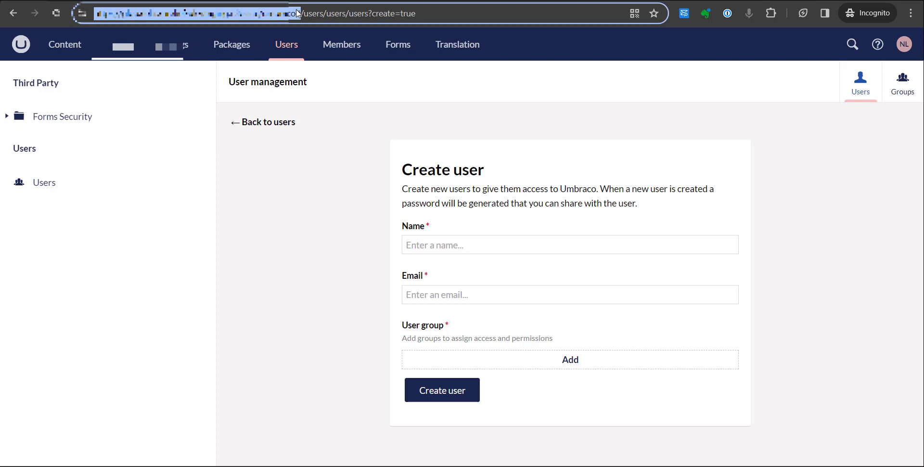